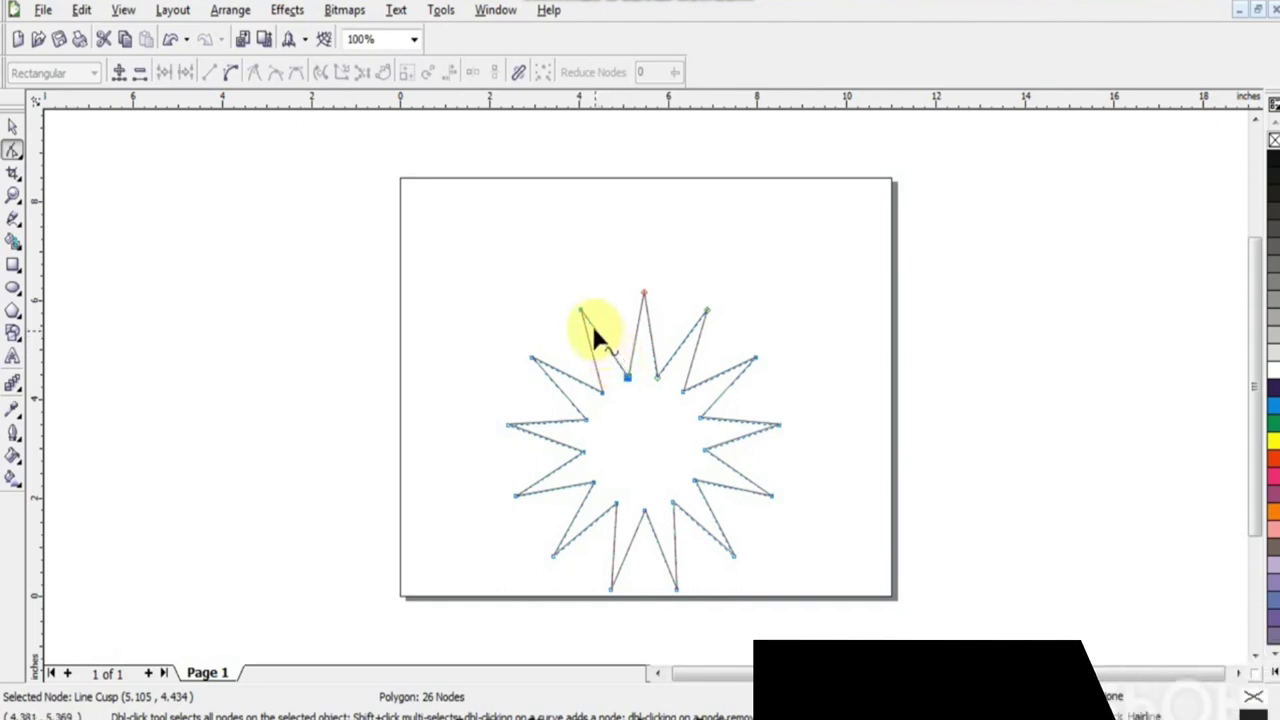
Add a node on each side of the upper-left spike's tip, then delete the sharp tip node across the star polygon
{"action": "double_click", "coordinate": [593, 330]}
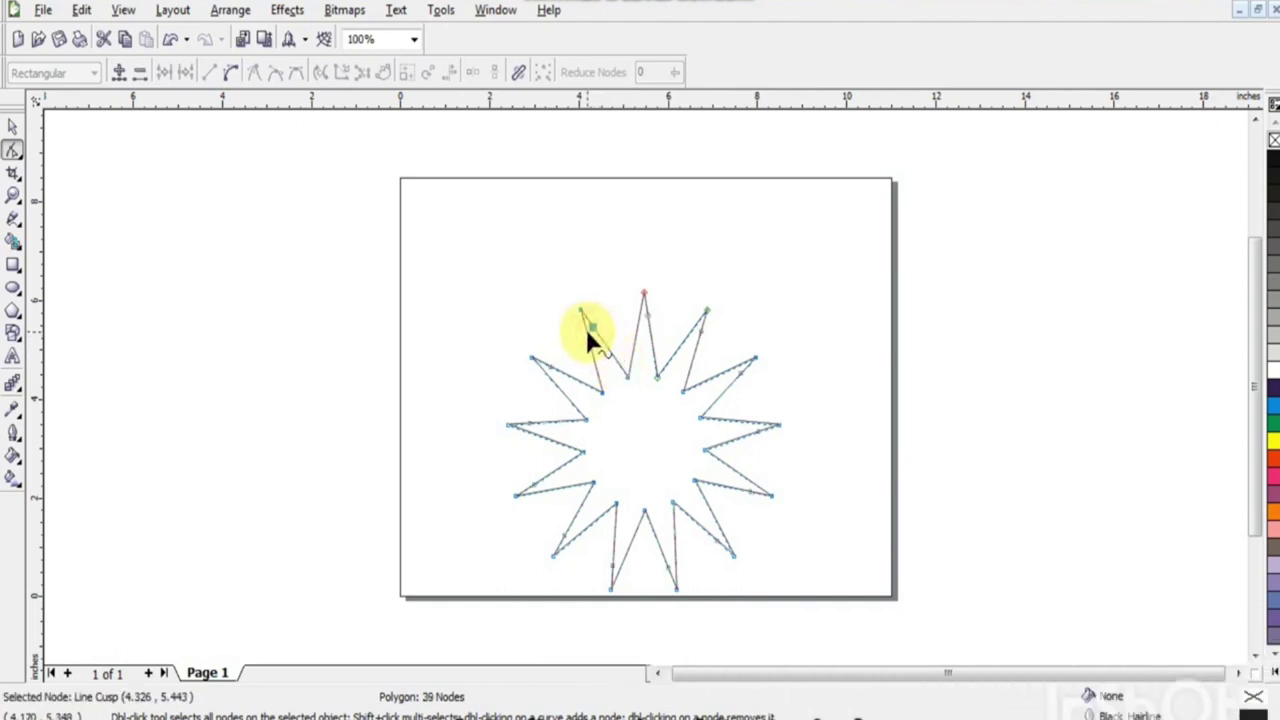
{"action": "double_click", "coordinate": [586, 322]}
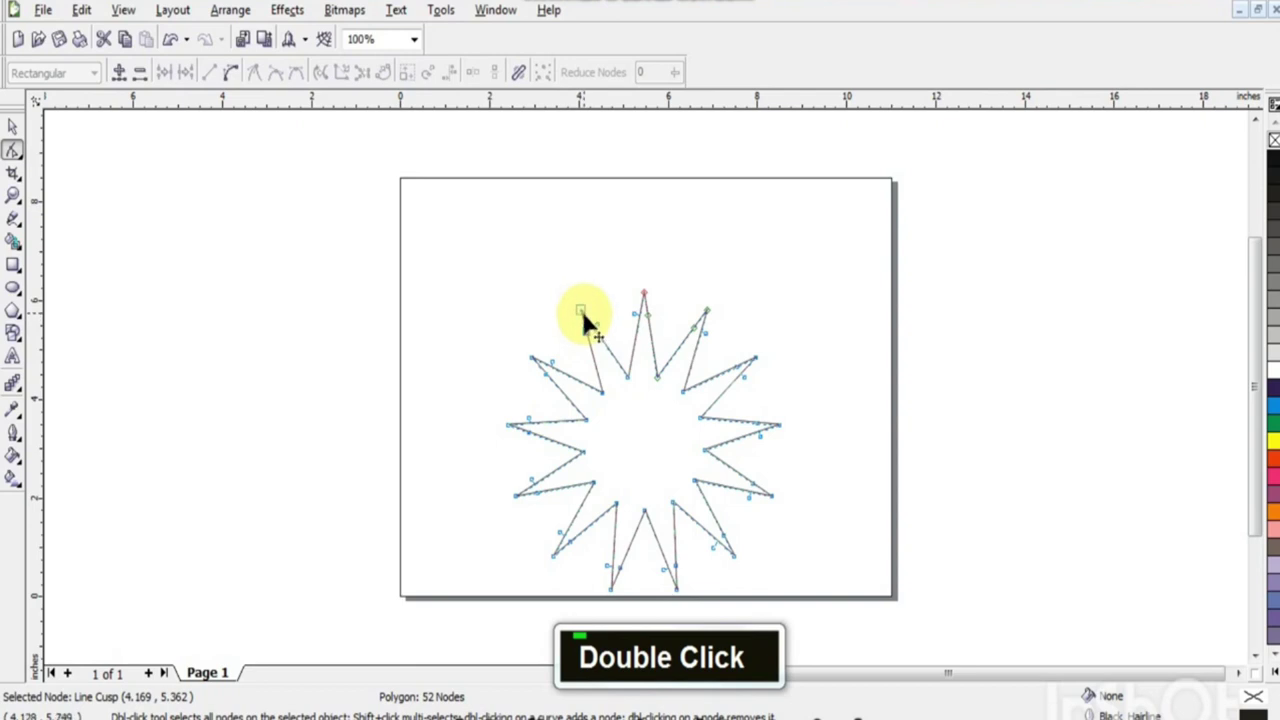
{"action": "right_click", "coordinate": [579, 320]}
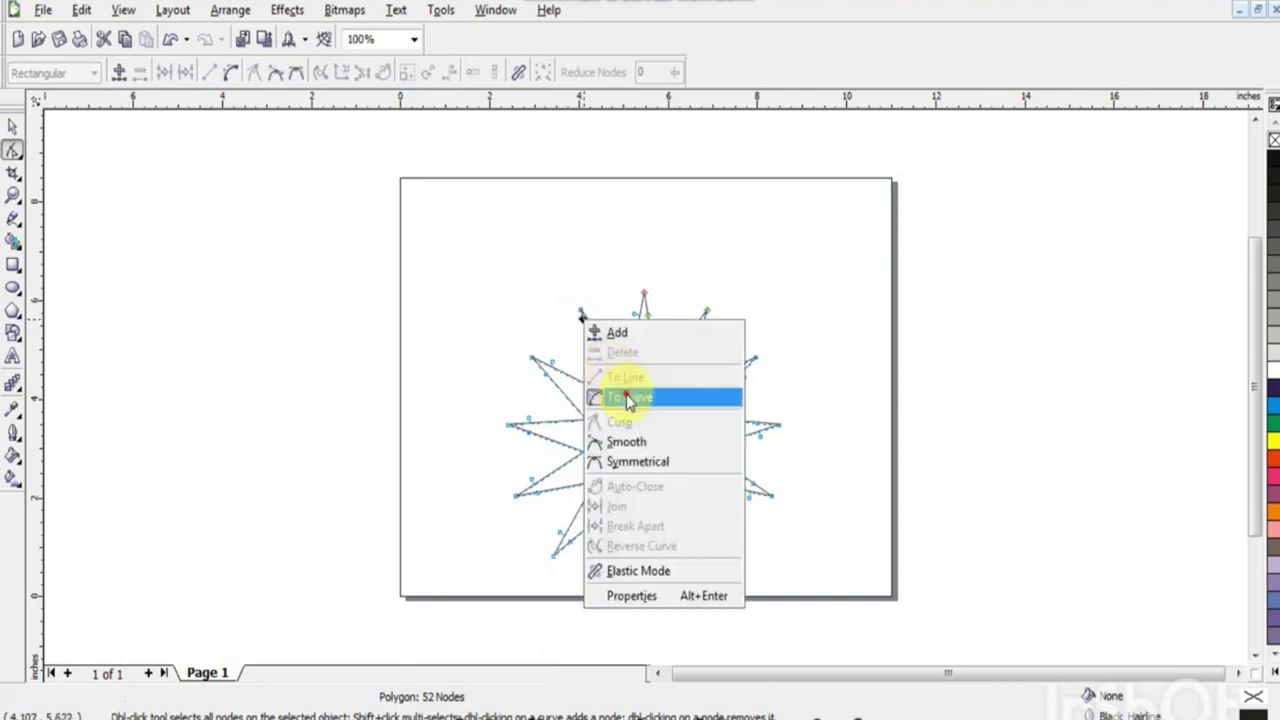
{"action": "left_click", "coordinate": [626, 394]}
{"action": "right_click", "coordinate": [586, 323]}
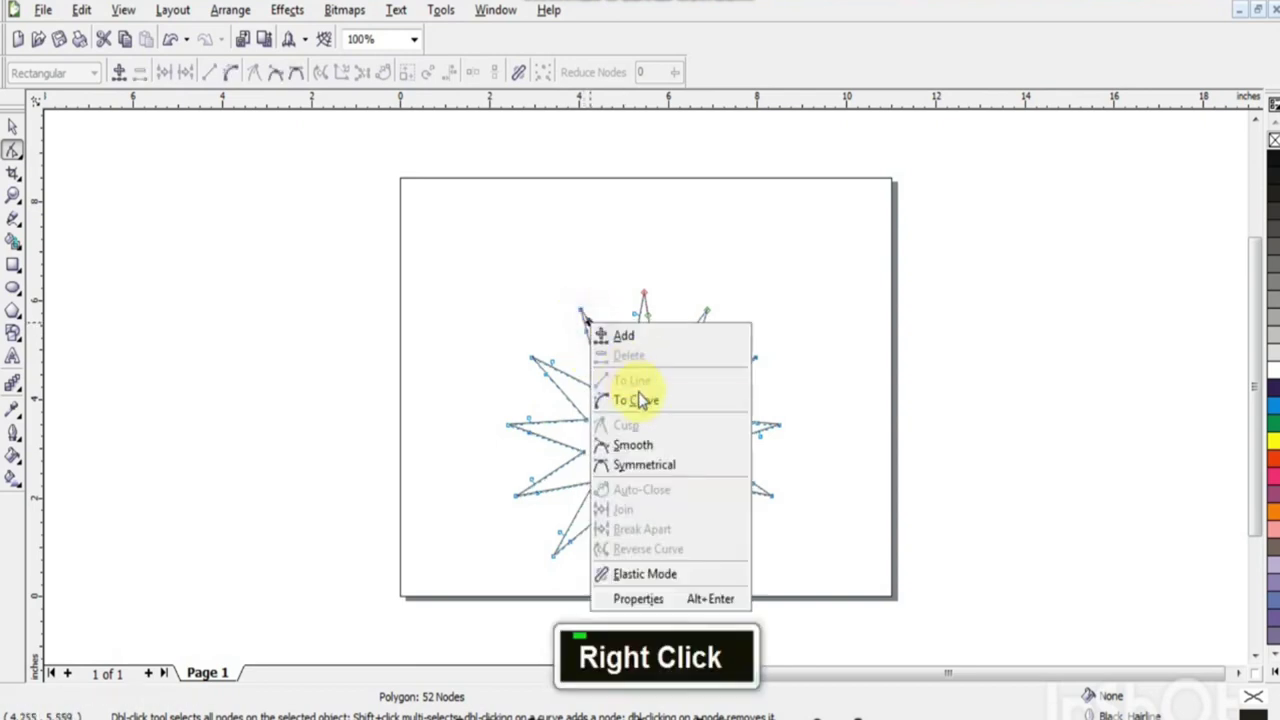
{"action": "left_click", "coordinate": [588, 318]}
{"action": "double_click", "coordinate": [586, 316]}
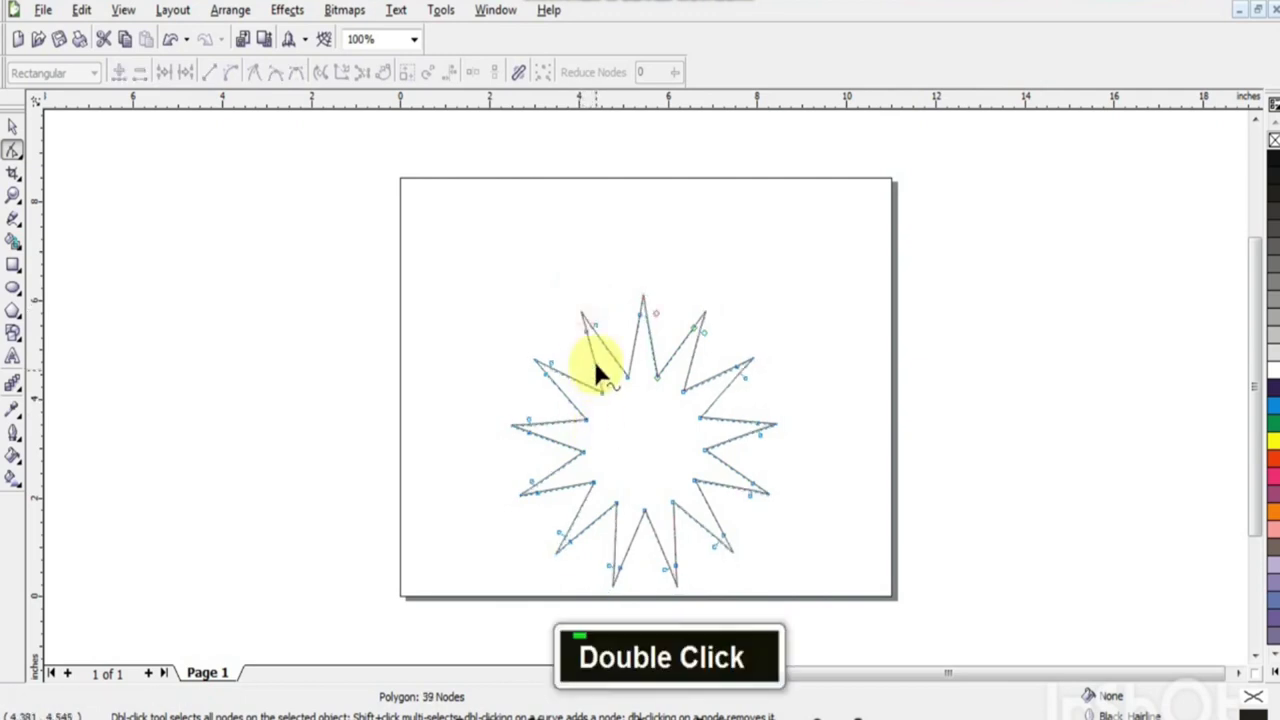
Nudge the two nodes beside the upper-left spike's tip 0.1 inch down and 0.1 inch to the right
{"action": "left_click", "coordinate": [587, 335]}
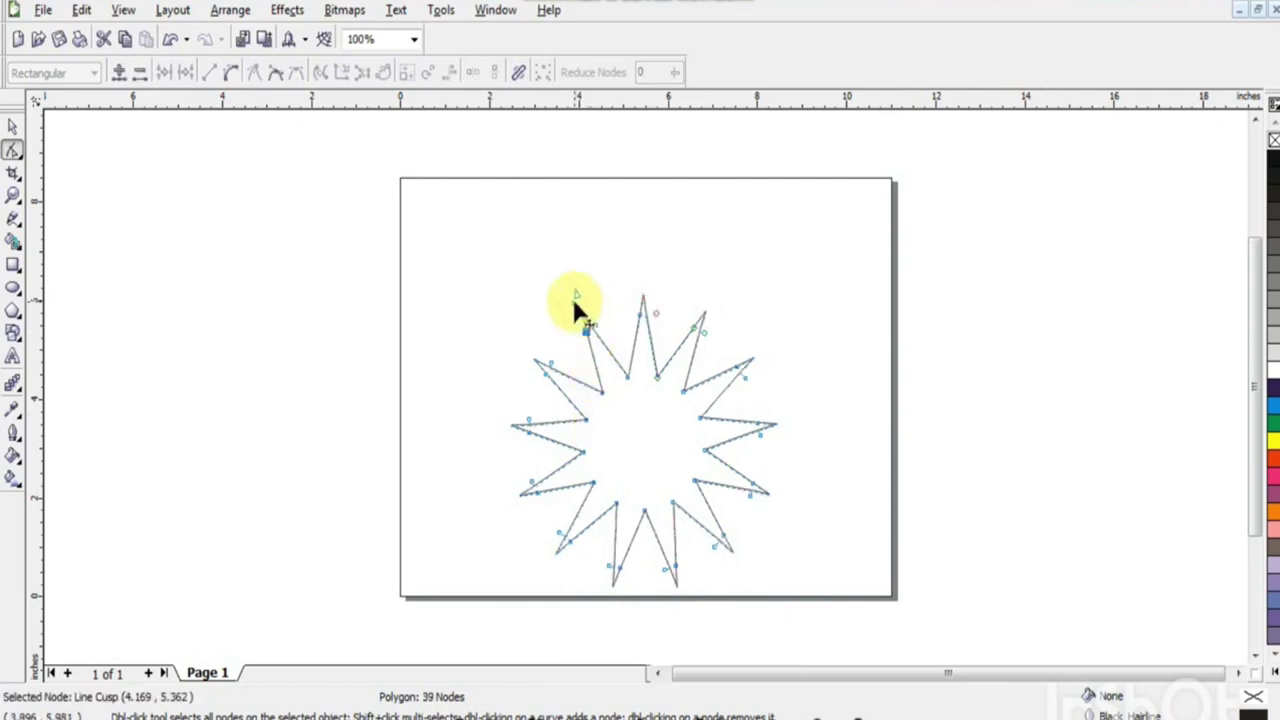
{"action": "key", "text": "F2"}
{"action": "left_click", "coordinate": [568, 305]}
{"action": "left_click_drag", "start_coordinate": [670, 422], "coordinate": [709, 441]}
{"action": "key", "text": "Down"}
{"action": "key", "text": "Right"}
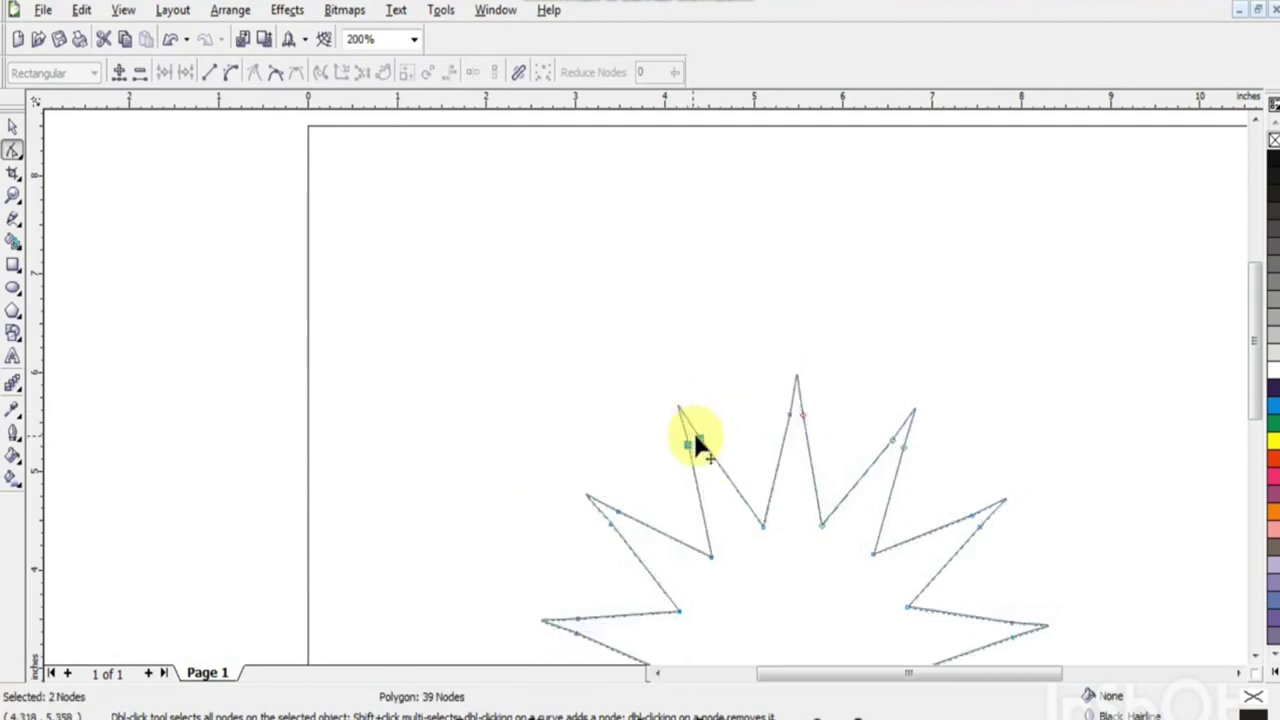
Convert the segment at the upper-left spike's tip to a curve and adjust its handles into a narrow rounded tip
{"action": "left_click", "coordinate": [680, 413]}
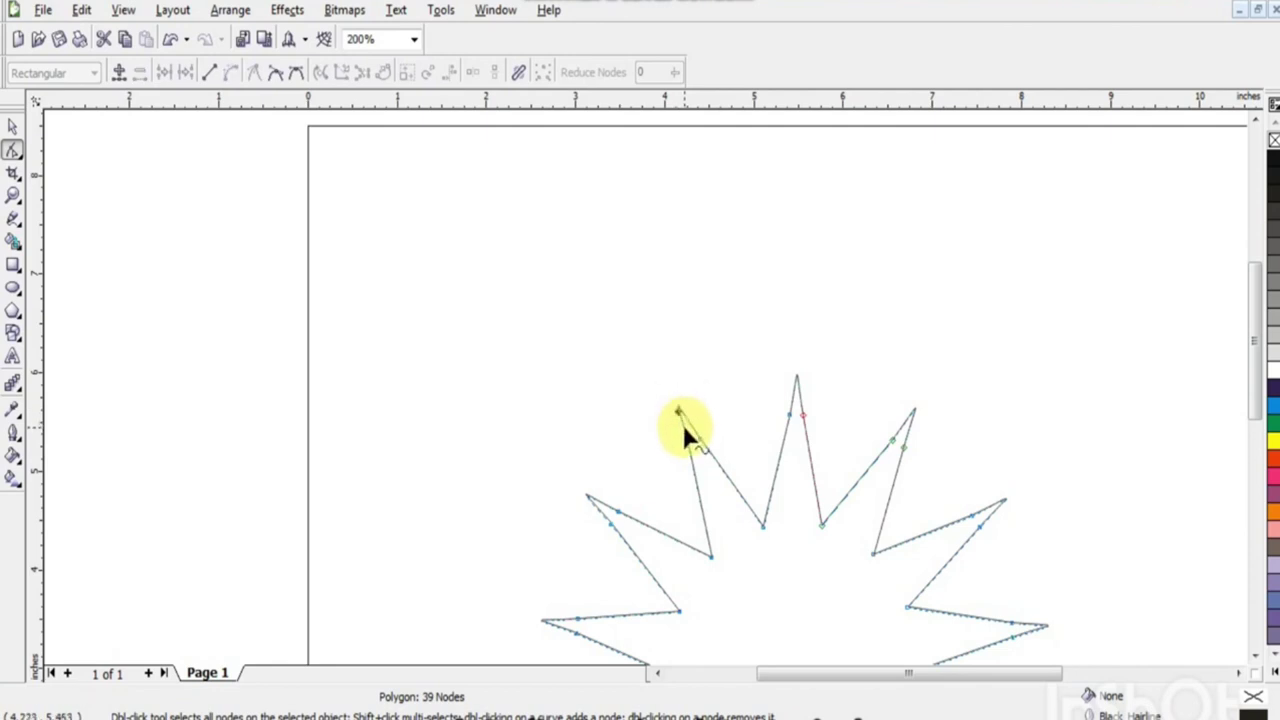
{"action": "right_click", "coordinate": [682, 420]}
{"action": "key", "text": "Escape"}
{"action": "left_click", "coordinate": [686, 443]}
{"action": "left_click_drag", "start_coordinate": [670, 392], "coordinate": [688, 445]}
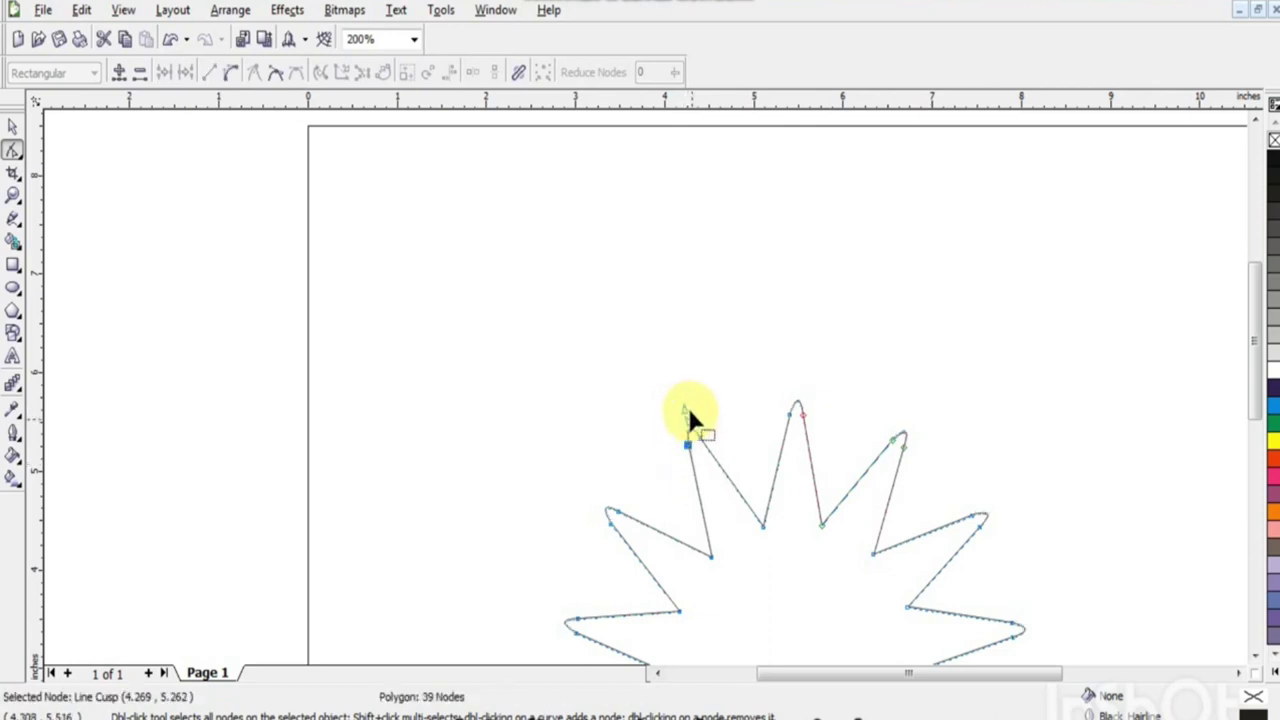
{"action": "left_click_drag", "start_coordinate": [686, 410], "coordinate": [686, 412]}
Add a node on each side of the valley between the upper-left and top spikes, sliding the left one slightly upward
{"action": "left_click", "coordinate": [703, 516]}
{"action": "double_click", "coordinate": [741, 505]}
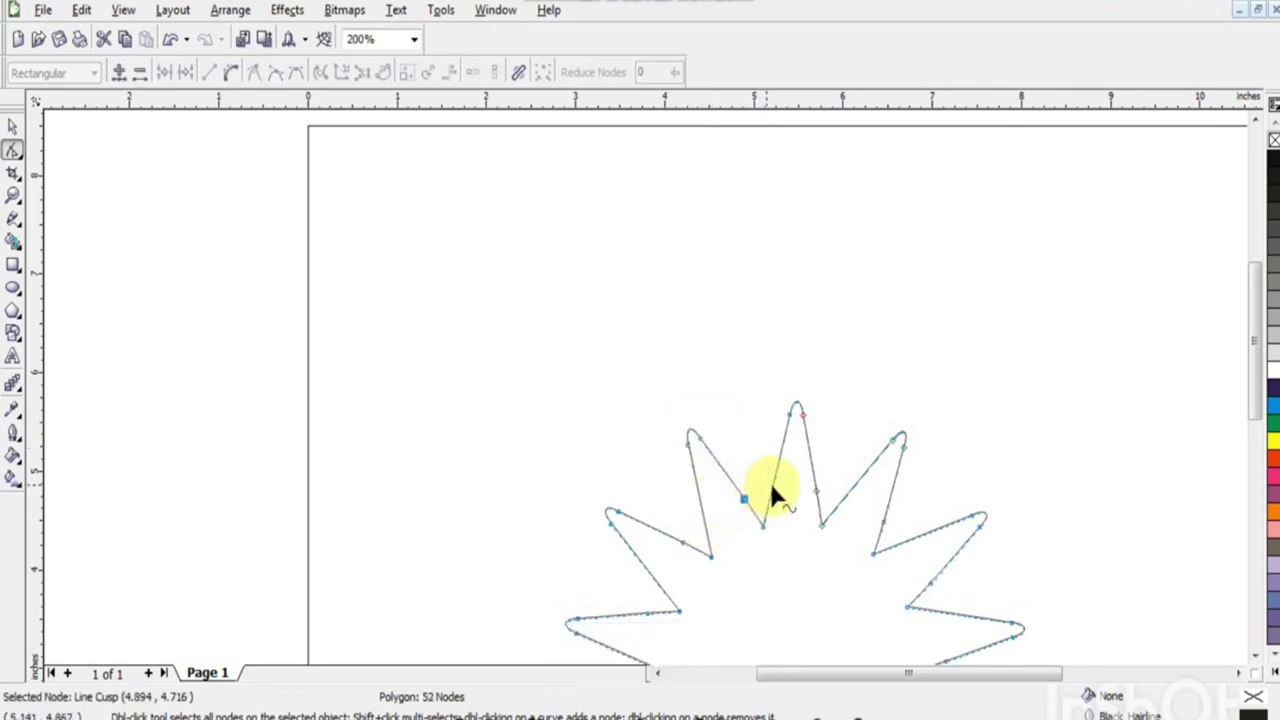
{"action": "double_click", "coordinate": [773, 488]}
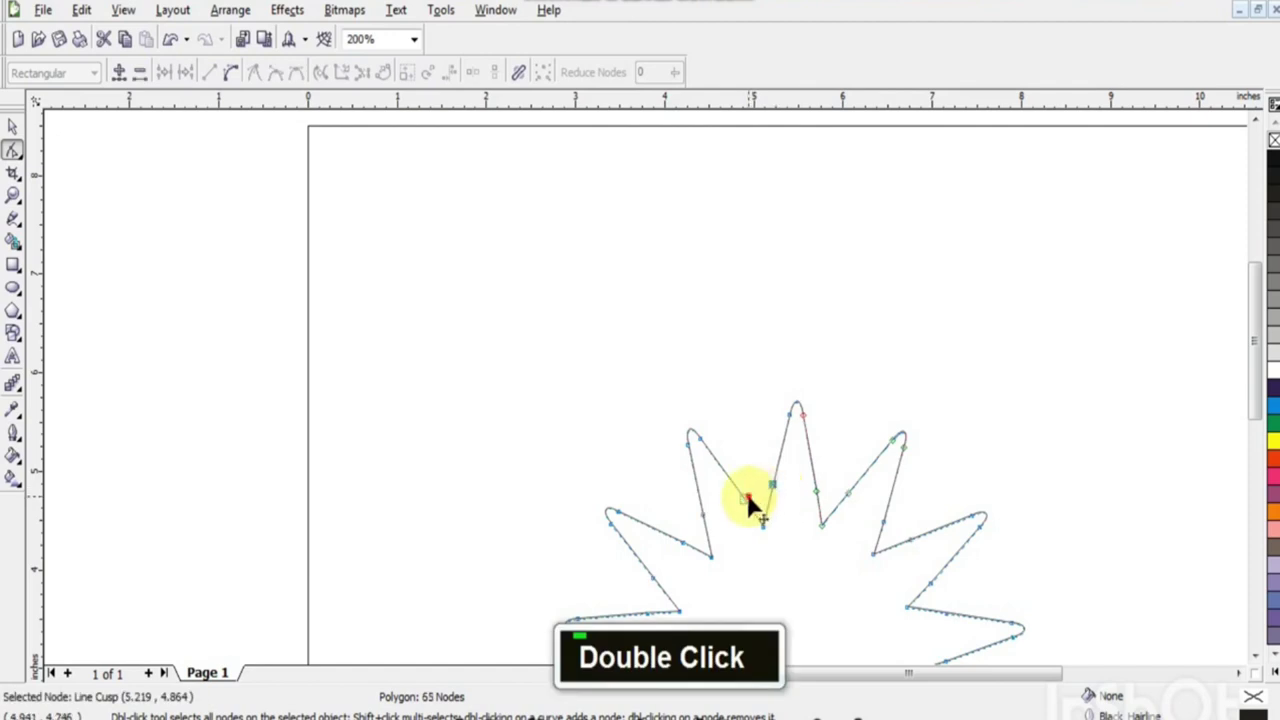
{"action": "left_click", "coordinate": [745, 497]}
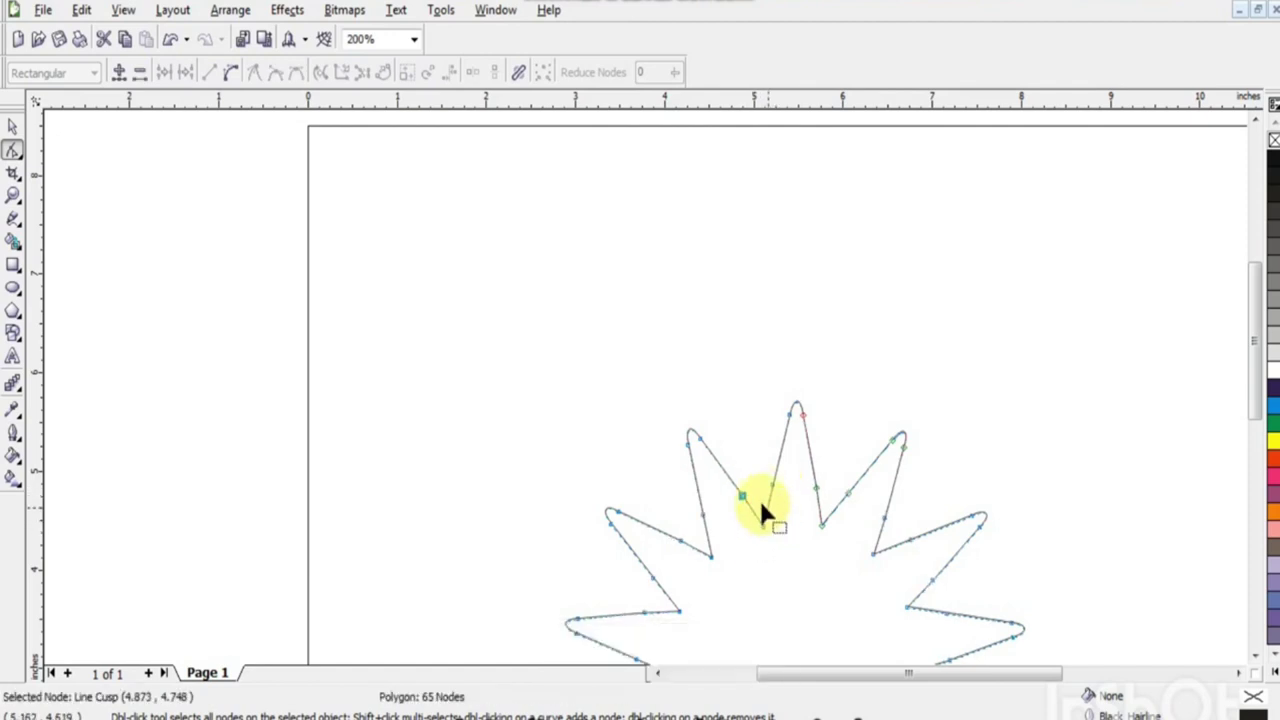
{"action": "left_click_drag", "start_coordinate": [745, 505], "coordinate": [745, 499]}
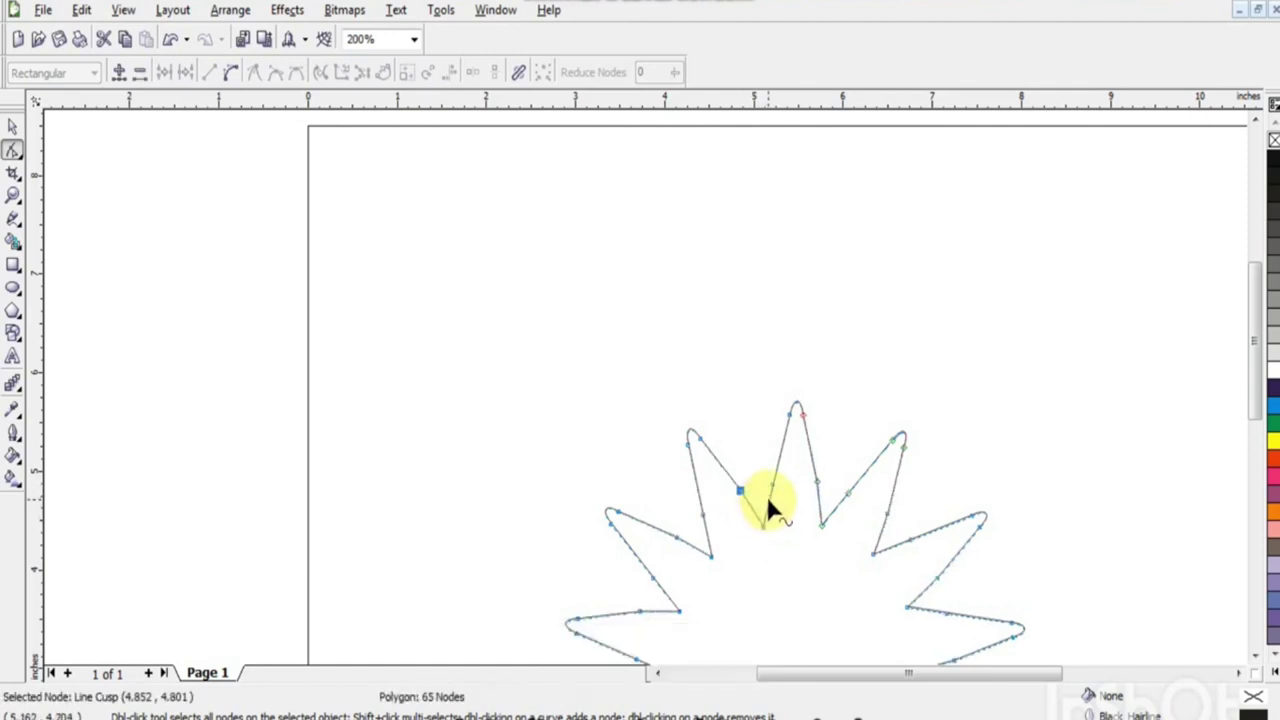
Convert the segments at the valley between the upper-left and top spikes to curves and delete the sharp bottom node
{"action": "right_click", "coordinate": [767, 497]}
{"action": "left_click", "coordinate": [814, 287]}
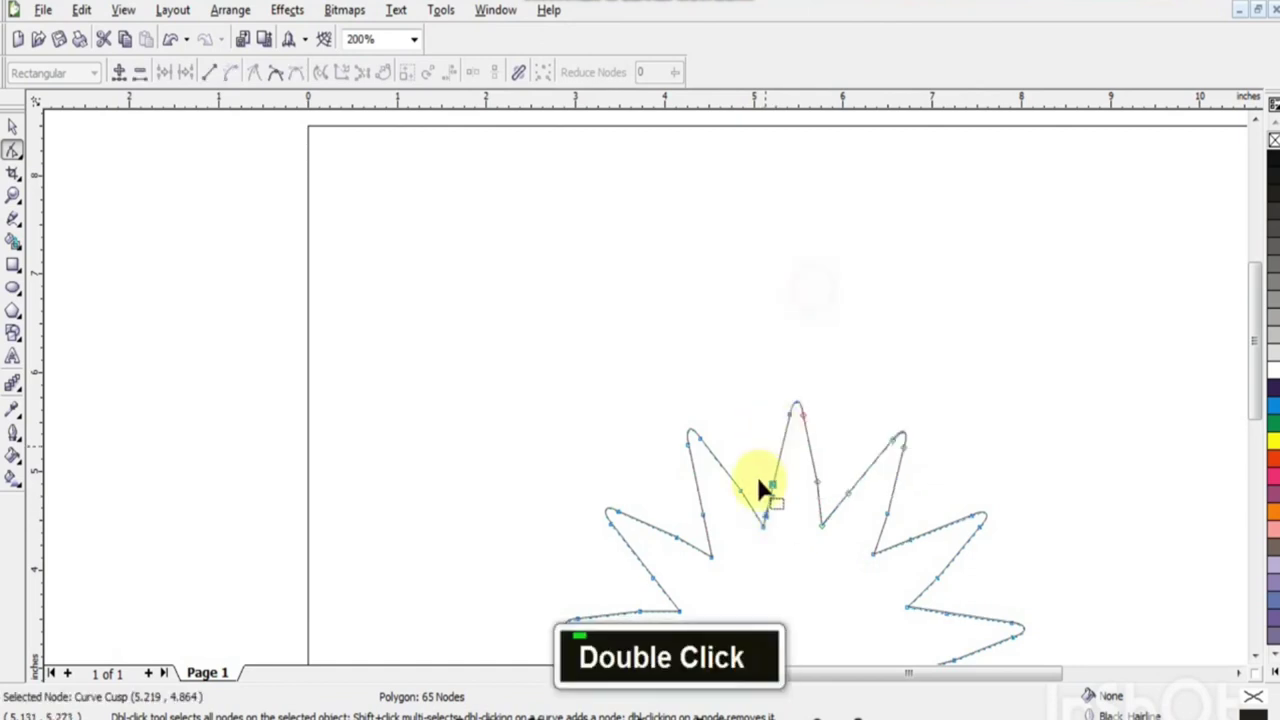
{"action": "right_click", "coordinate": [750, 505]}
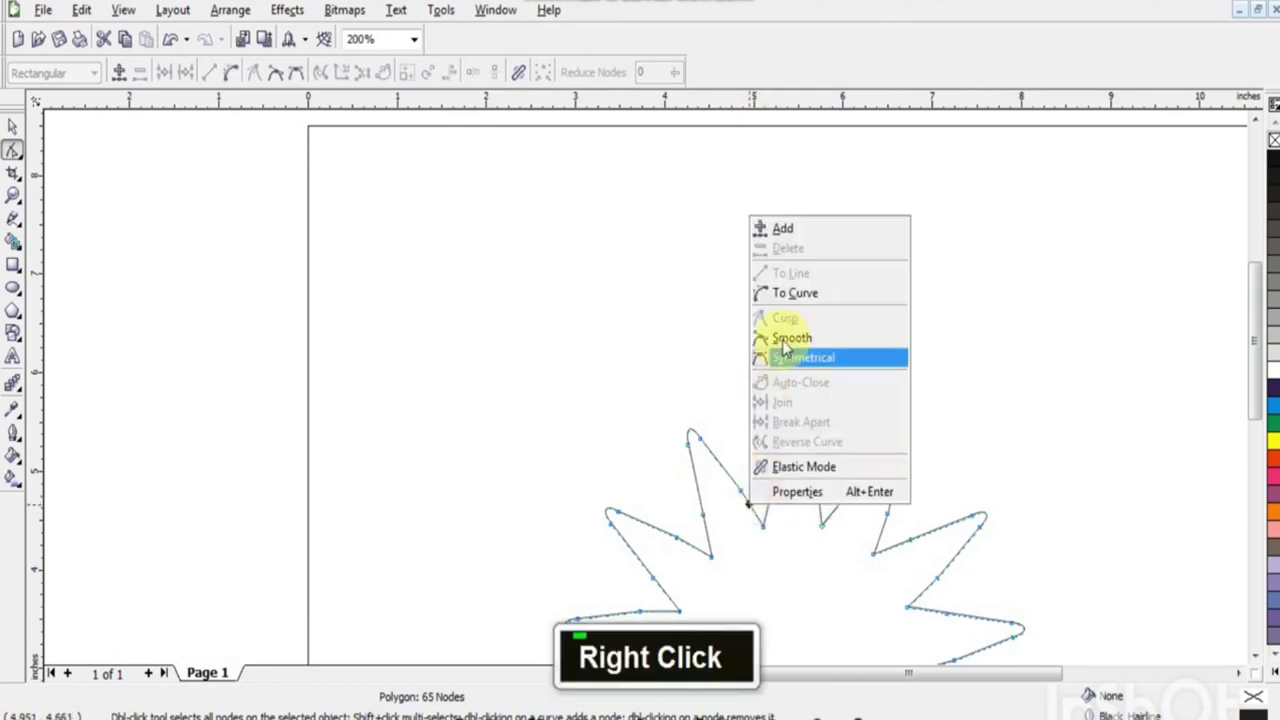
{"action": "left_click", "coordinate": [760, 531]}
{"action": "double_click", "coordinate": [760, 528]}
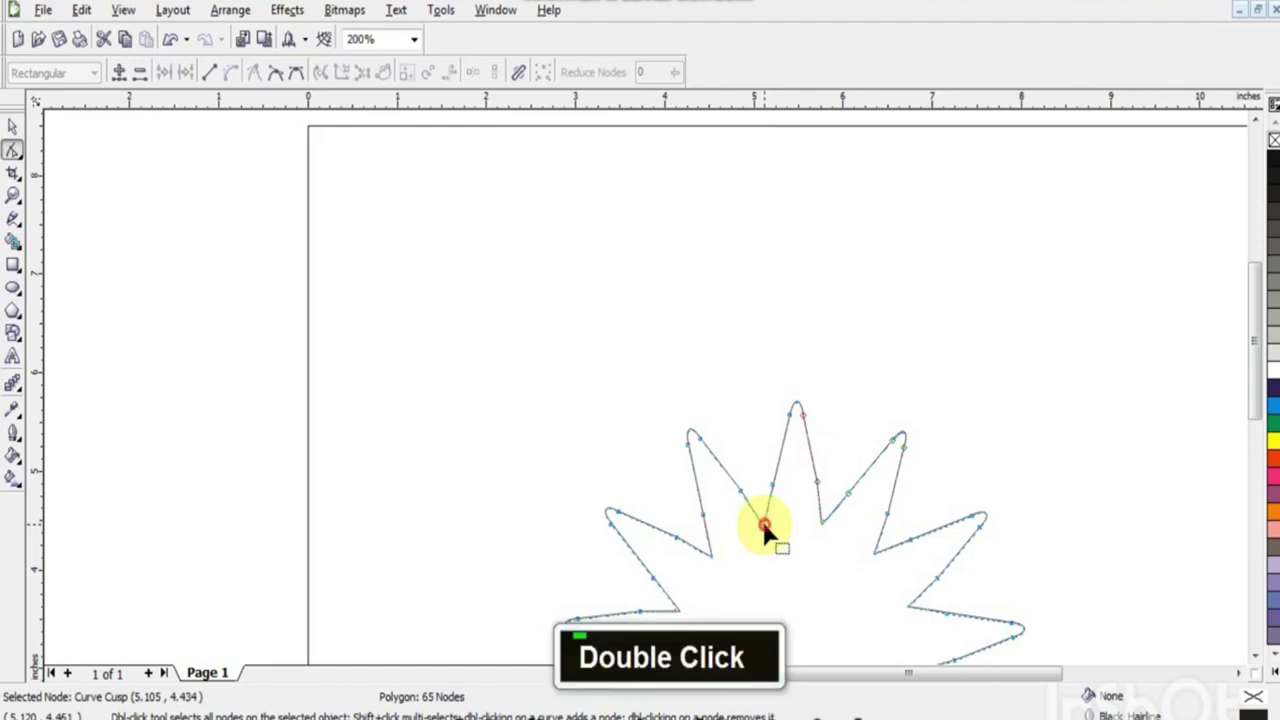
Adjust the curve handles between the two valley nodes to form a smooth, rounded valley between the spikes
{"action": "left_click", "coordinate": [742, 490]}
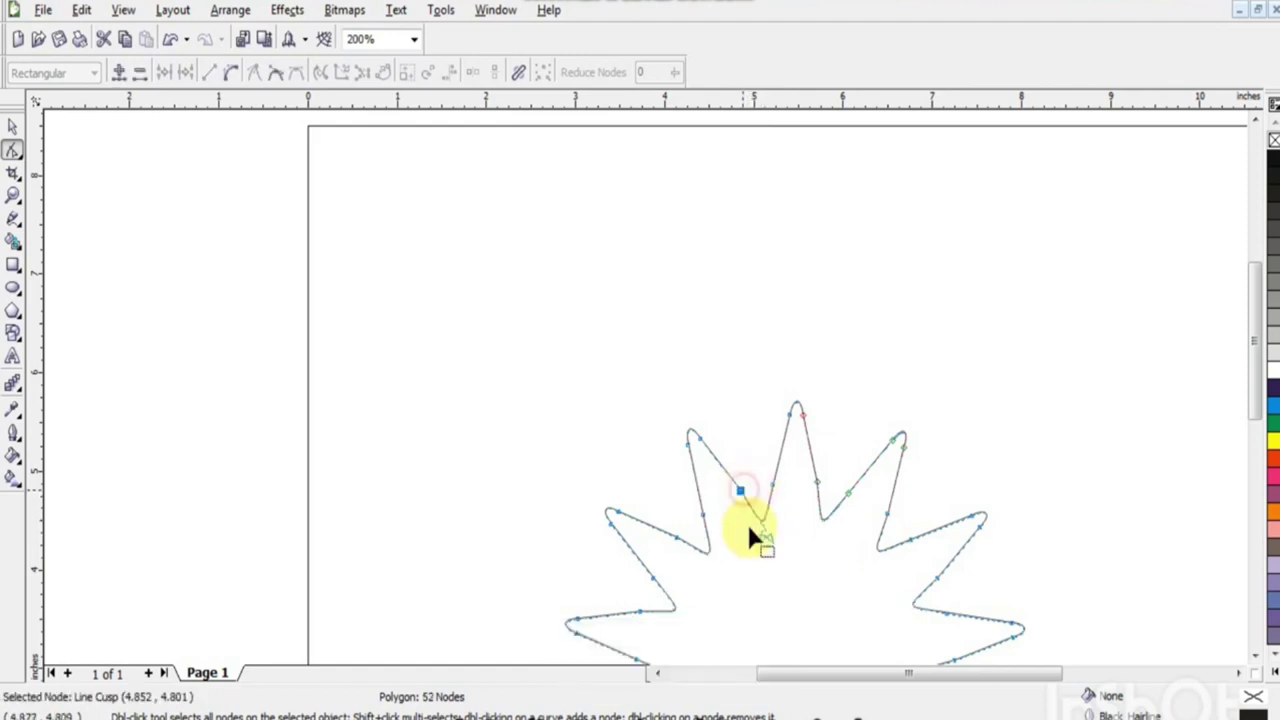
{"action": "mouse_move", "coordinate": [767, 538]}
{"action": "left_mouse_down"}
{"action": "mouse_move", "coordinate": [758, 506]}
{"action": "mouse_move", "coordinate": [768, 520]}
{"action": "left_mouse_up"}
{"action": "left_click", "coordinate": [770, 522]}
{"action": "left_click", "coordinate": [758, 506]}
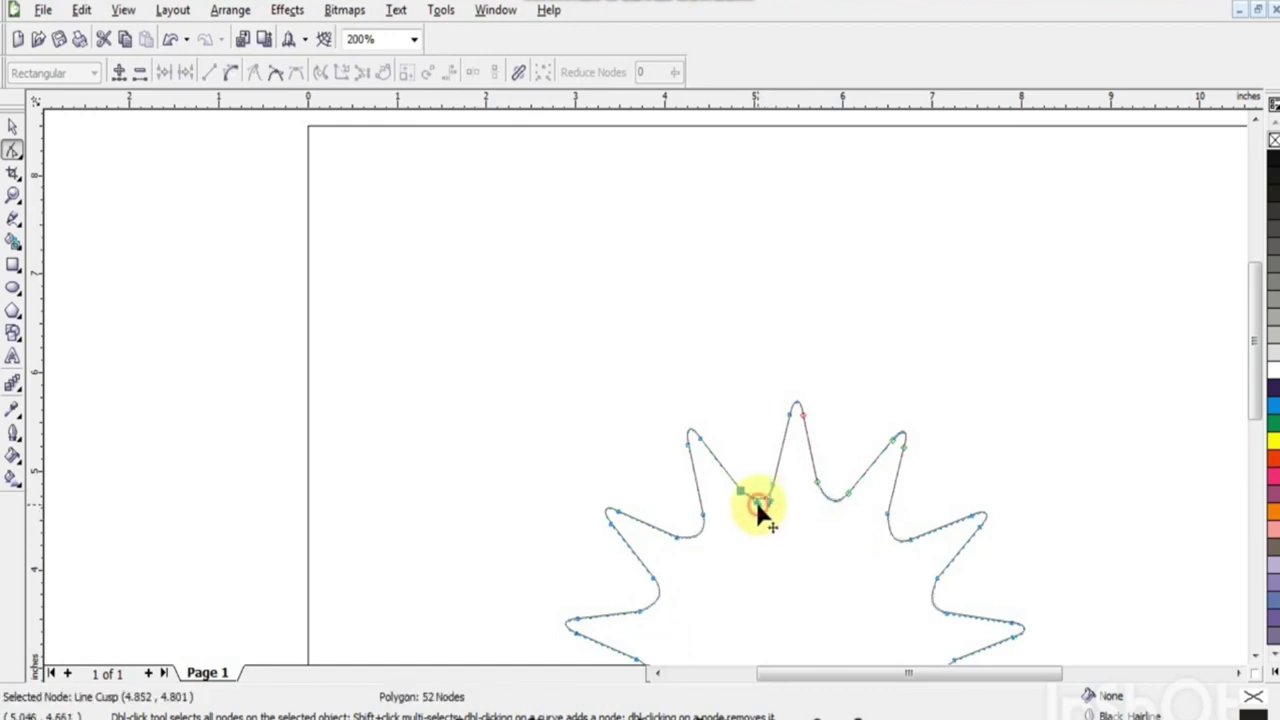
{"action": "left_click", "coordinate": [760, 512]}
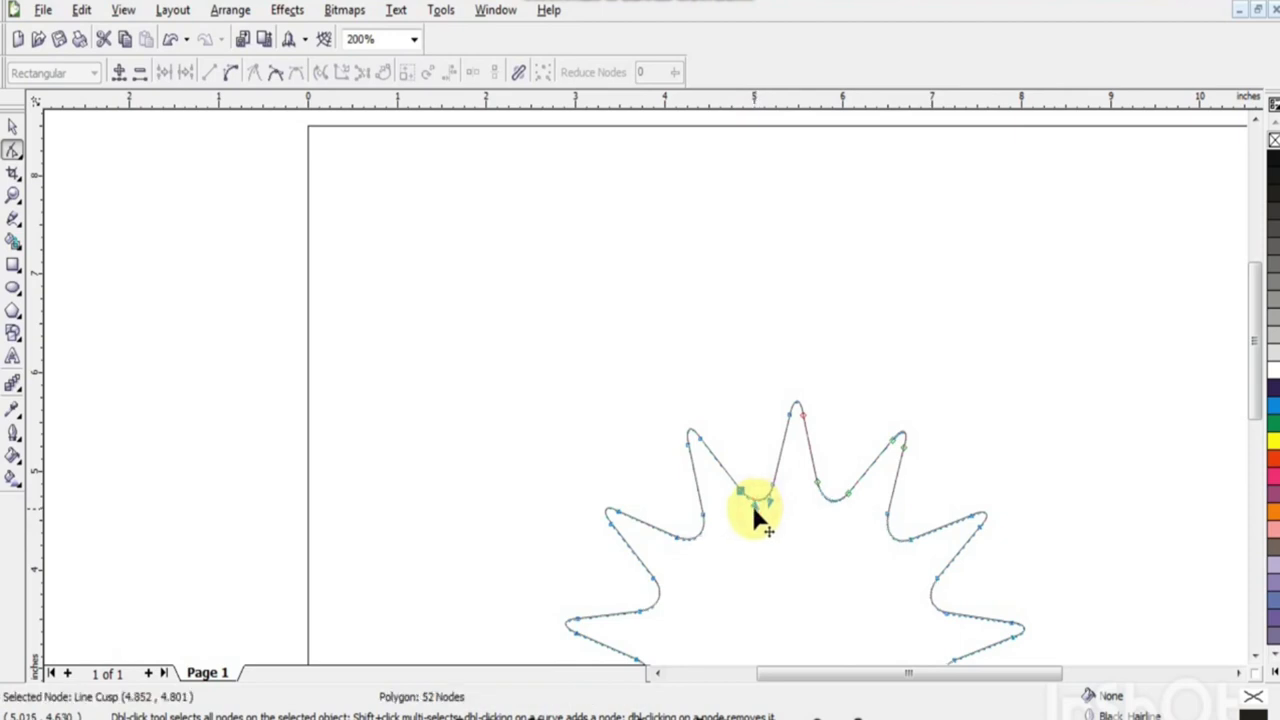
Draw a circle about 2.64 inches in diameter over the middle of the star shape
{"action": "left_click", "coordinate": [9, 132]}
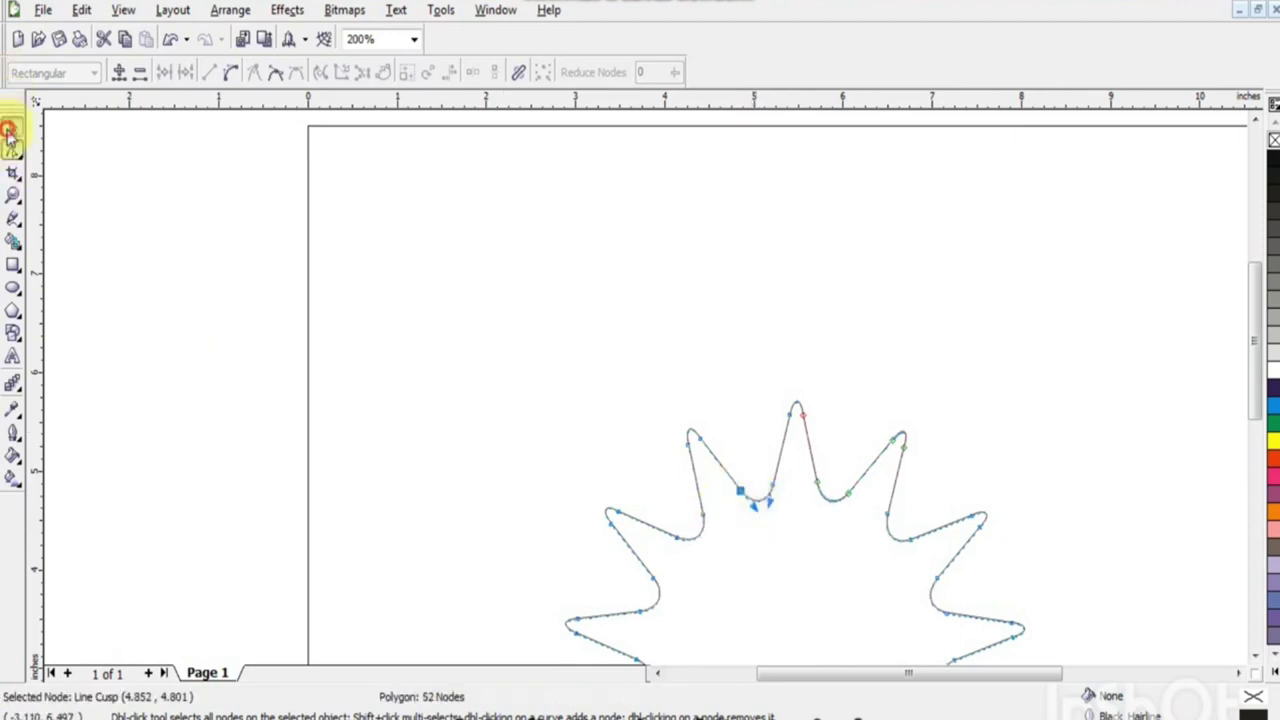
{"action": "double_click", "coordinate": [9, 132]}
{"action": "key", "text": "F3"}
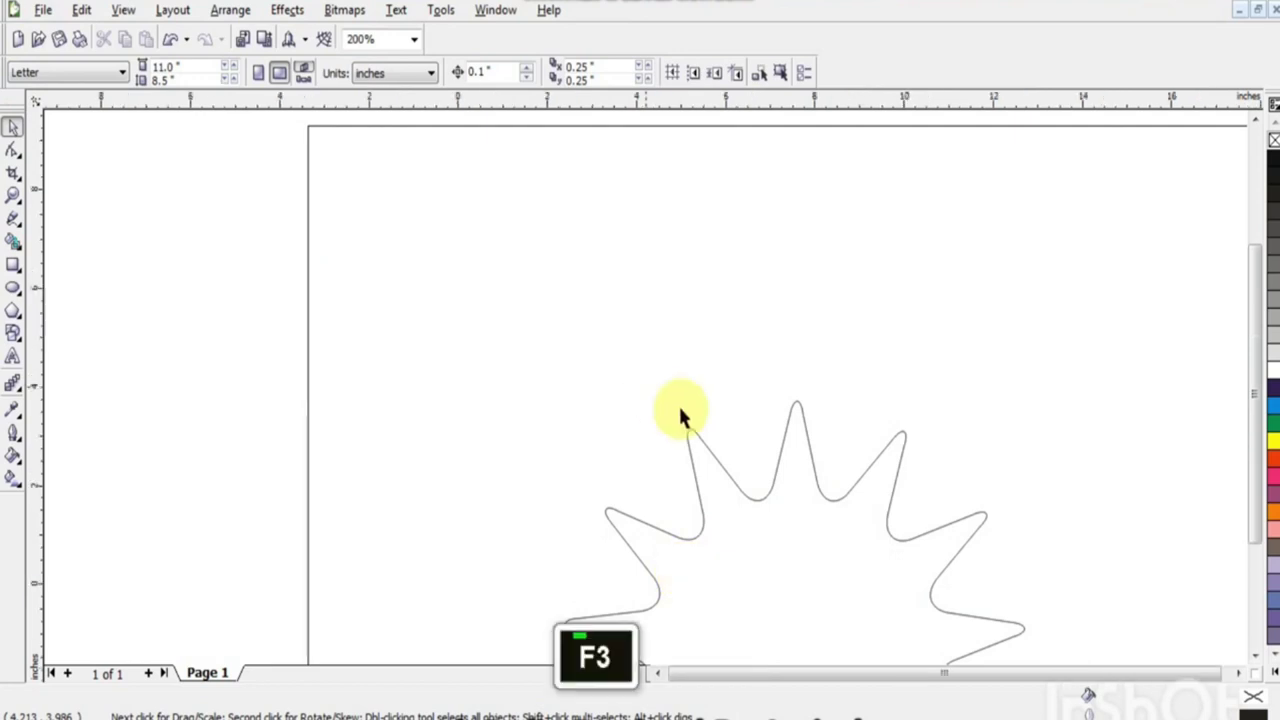
{"action": "left_click", "coordinate": [783, 455]}
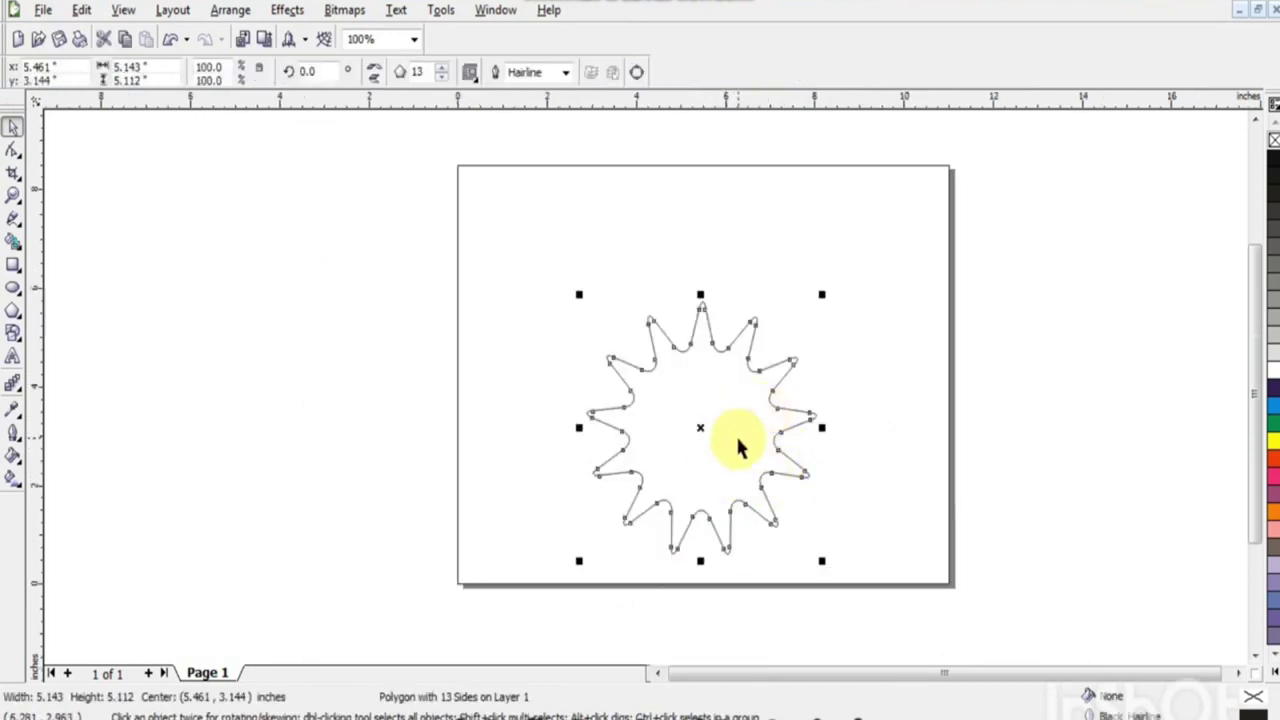
{"action": "left_click", "coordinate": [13, 287]}
{"action": "left_click_drag", "start_coordinate": [672, 394], "coordinate": [741, 487]}
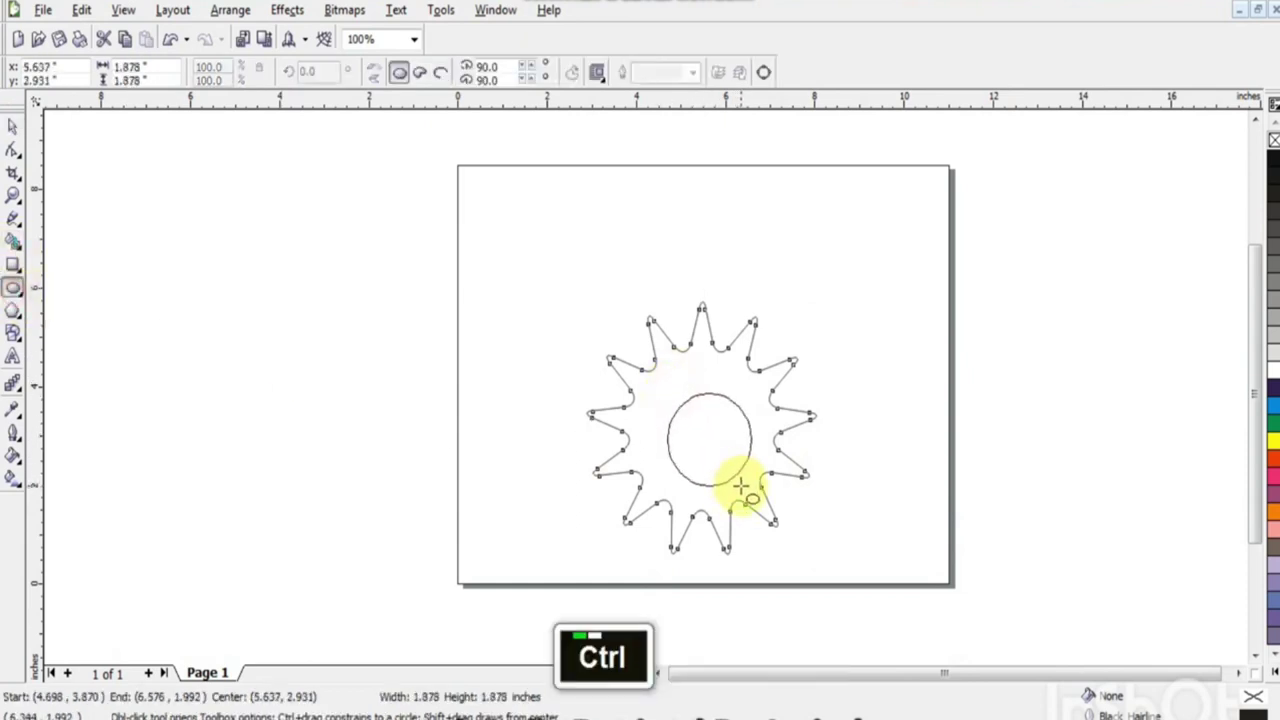
{"action": "left_click_drag", "start_coordinate": [741, 487], "coordinate": [789, 527]}
Center the circle horizontally and vertically on the star shape
{"action": "left_click", "coordinate": [13, 127]}
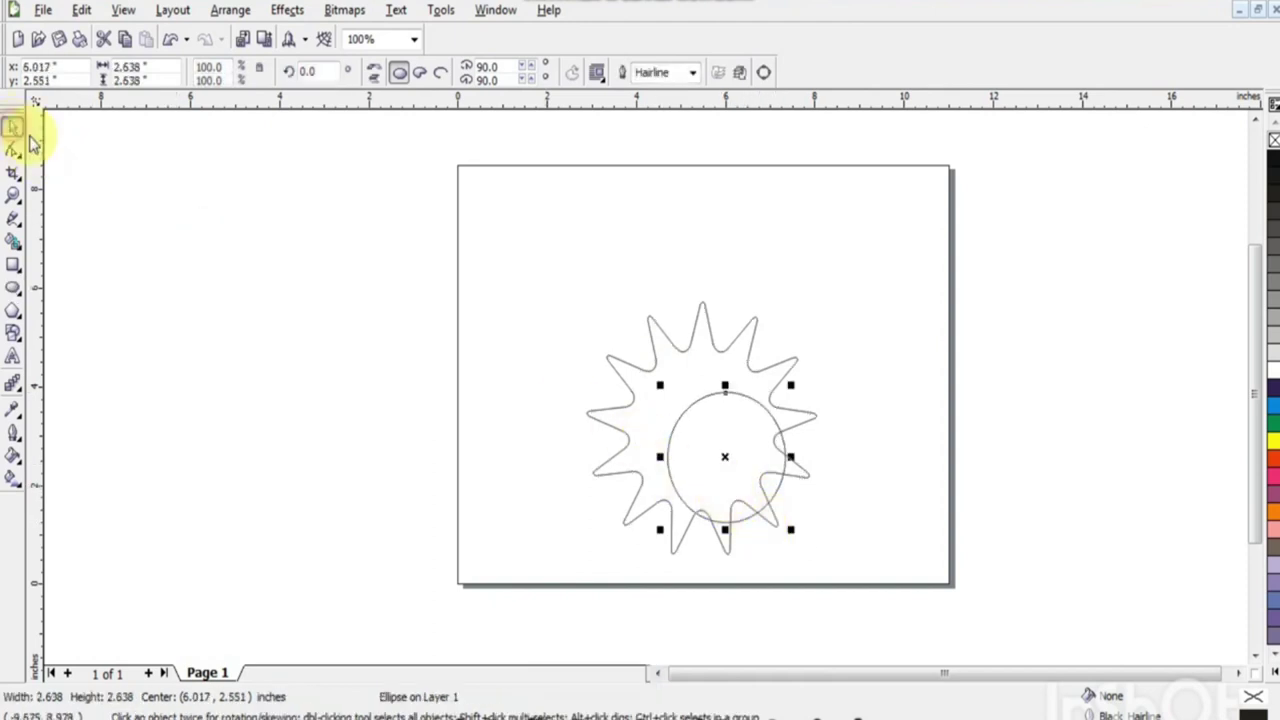
{"action": "left_click", "coordinate": [655, 353], "text": "shift"}
{"action": "key", "text": "c"}
{"action": "key", "text": "e"}
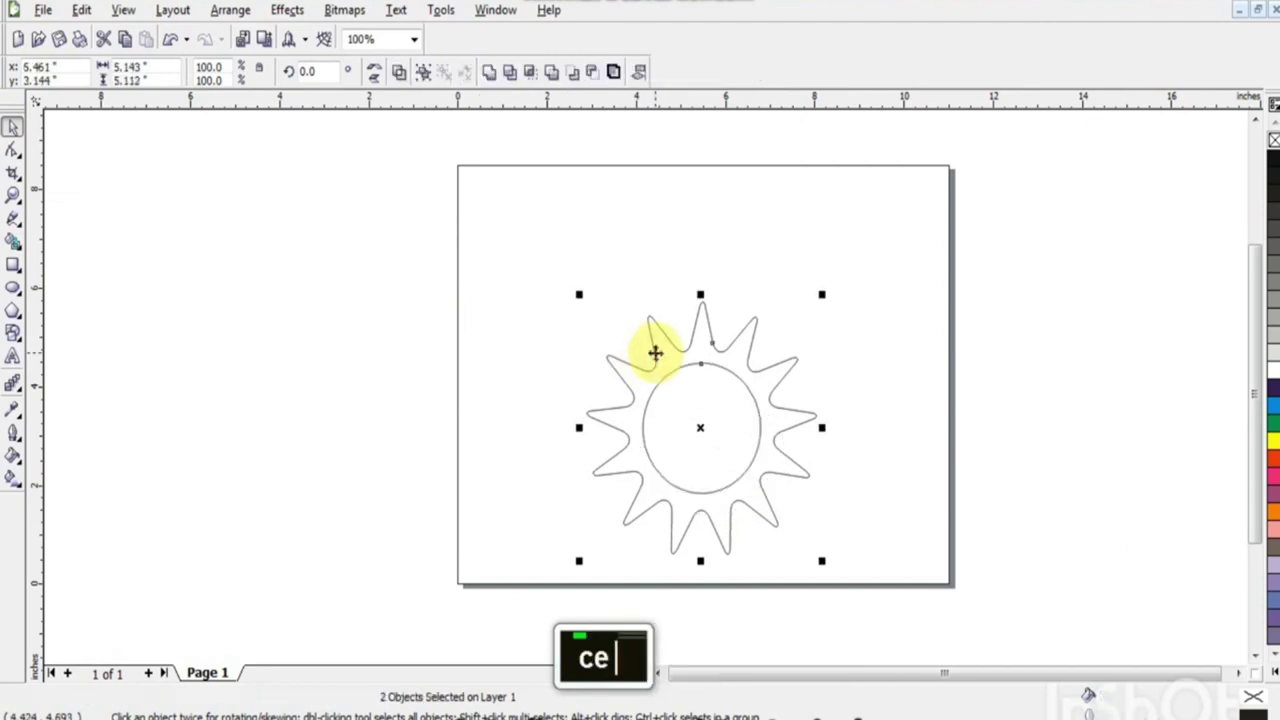
{"action": "left_click", "coordinate": [845, 456]}
Make two smaller concentric copies of the circle, about 2.34 and 2.04 inches in diameter
{"action": "left_click", "coordinate": [741, 474]}
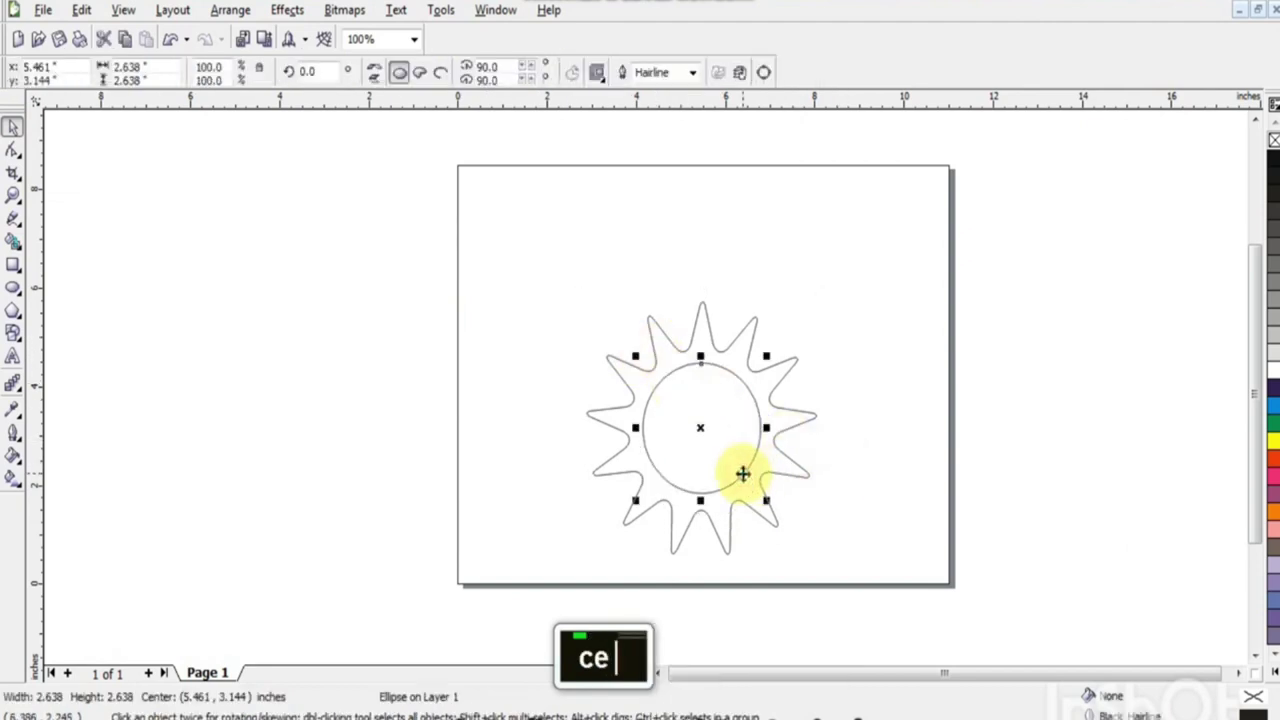
{"action": "key", "text": "KP_Add"}
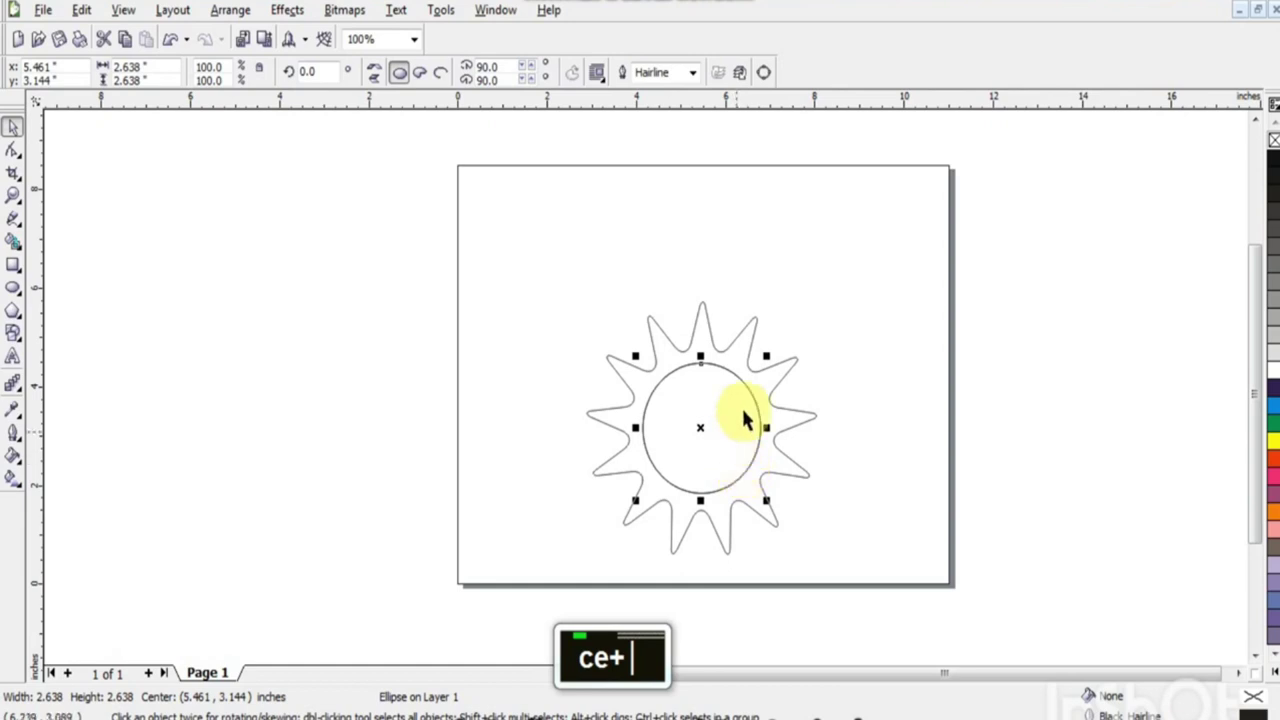
{"action": "left_click_drag", "start_coordinate": [766, 356], "coordinate": [762, 364]}
{"action": "key", "text": "KP_Add"}
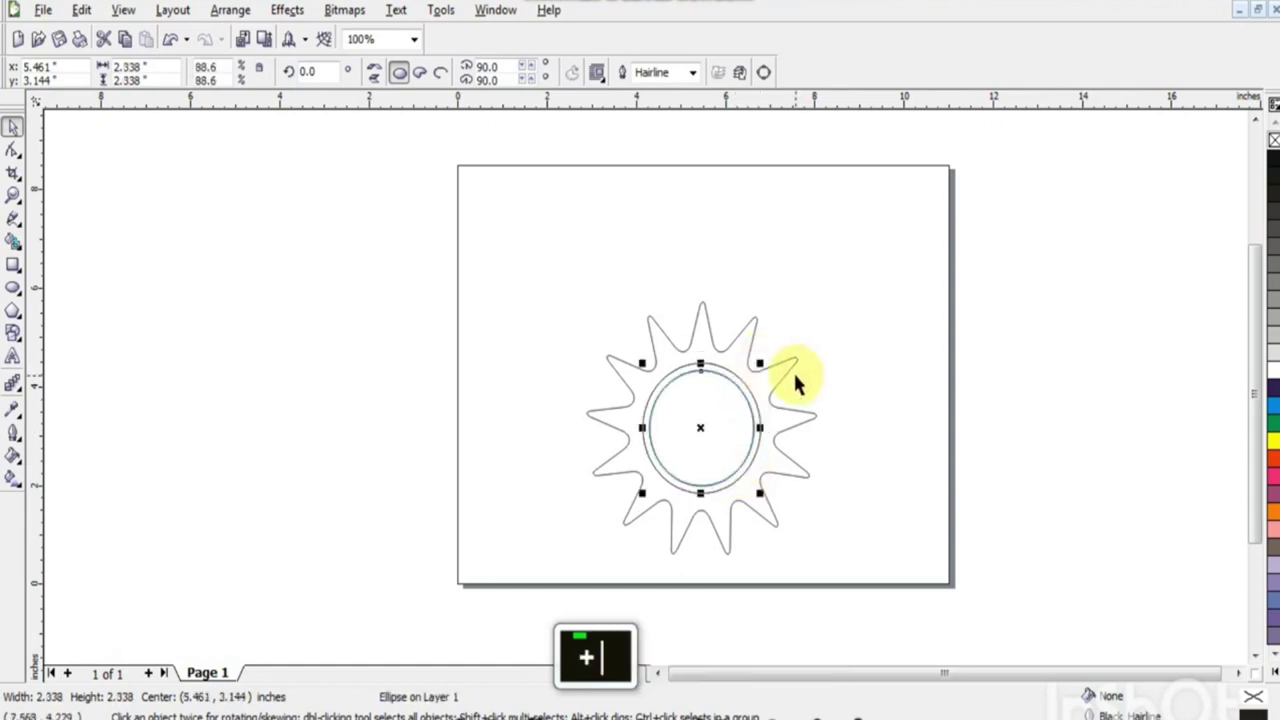
{"action": "left_click_drag", "start_coordinate": [762, 364], "coordinate": [756, 367]}
{"action": "key", "text": "KP_Add"}
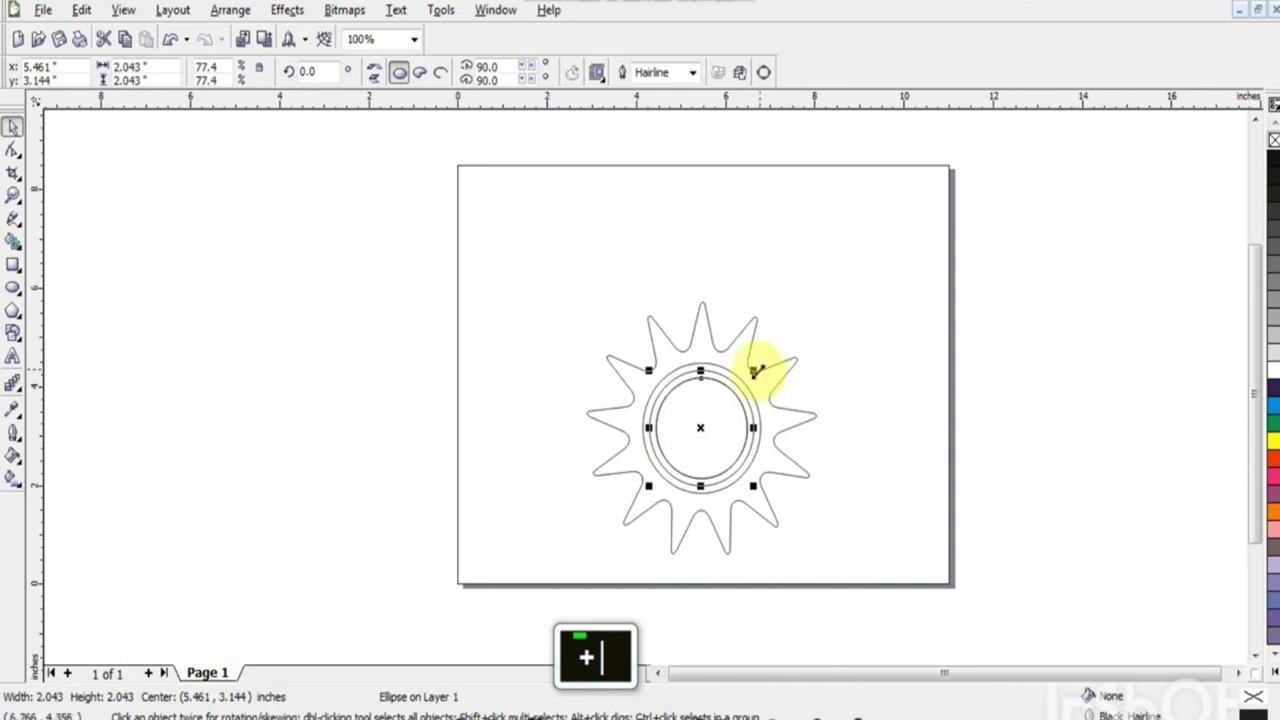
{"action": "left_click", "coordinate": [754, 373], "text": "shift"}
{"action": "left_click_drag", "start_coordinate": [754, 373], "coordinate": [751, 371]}
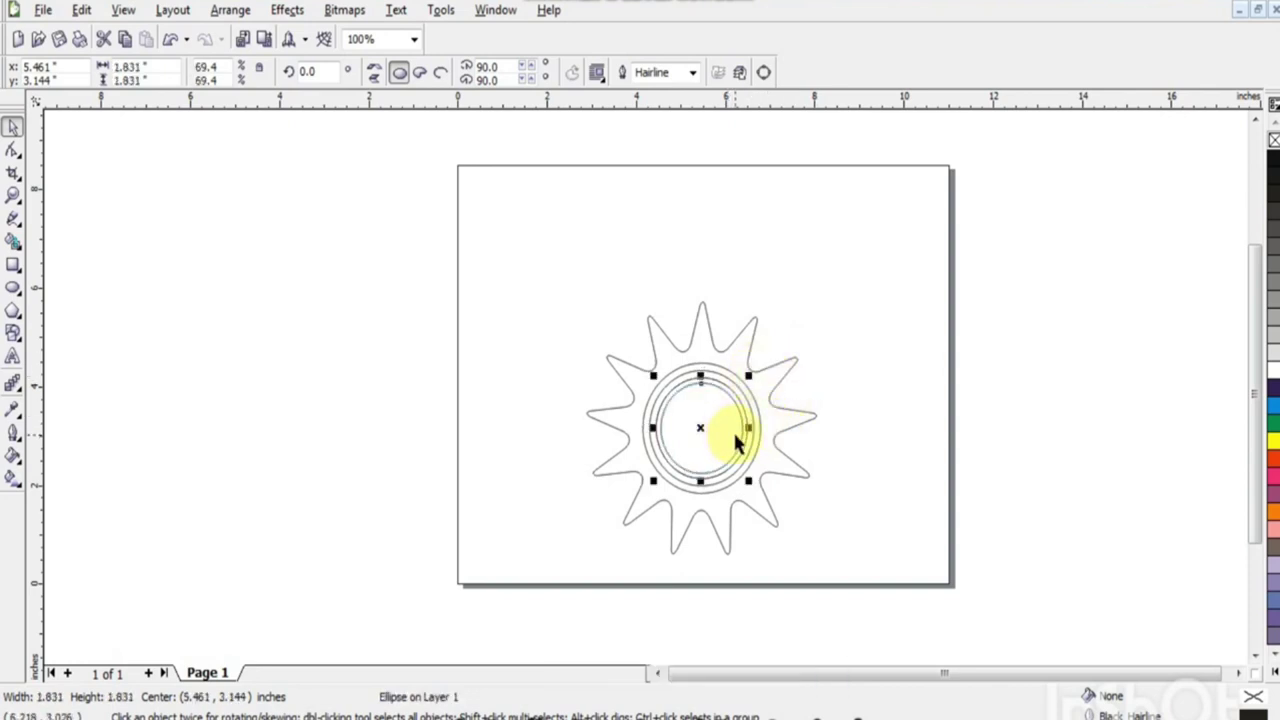
{"action": "key", "text": "Delete"}
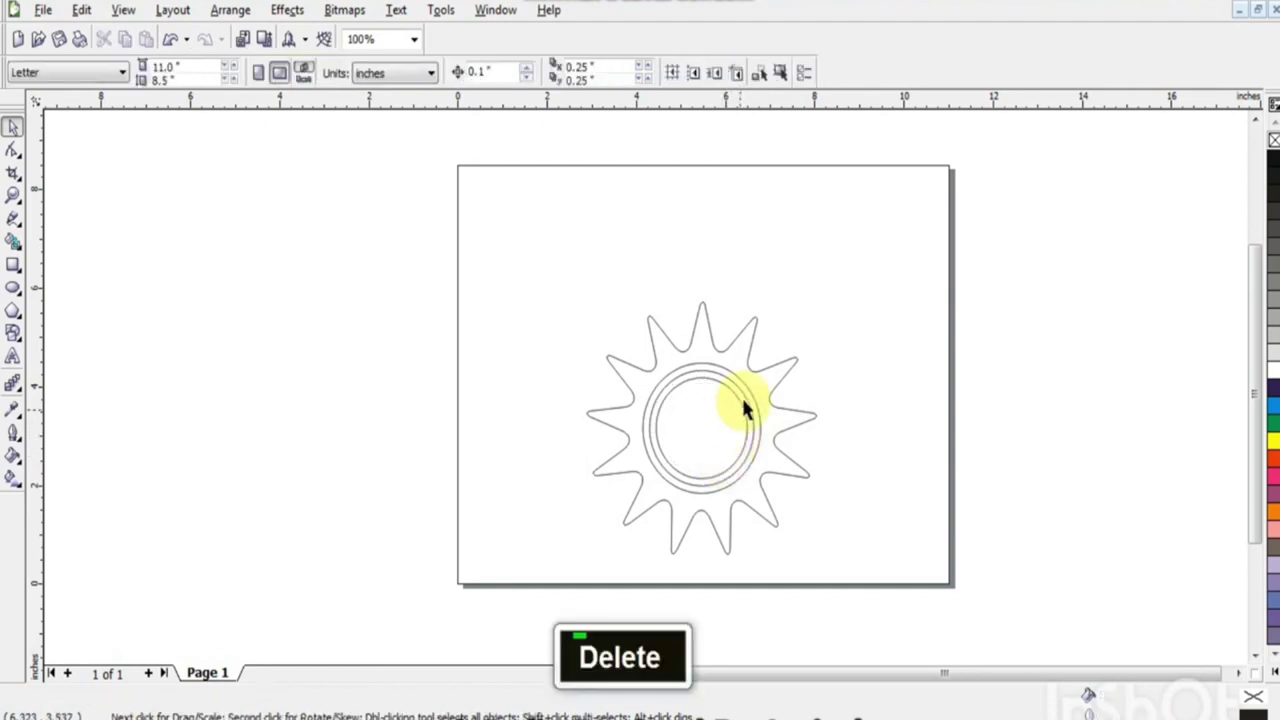
Fill the innermost circle white, the middle circle black and the outermost circle white
{"action": "left_click", "coordinate": [730, 420]}
{"action": "left_click", "coordinate": [748, 418]}
{"action": "left_click", "coordinate": [1273, 370]}
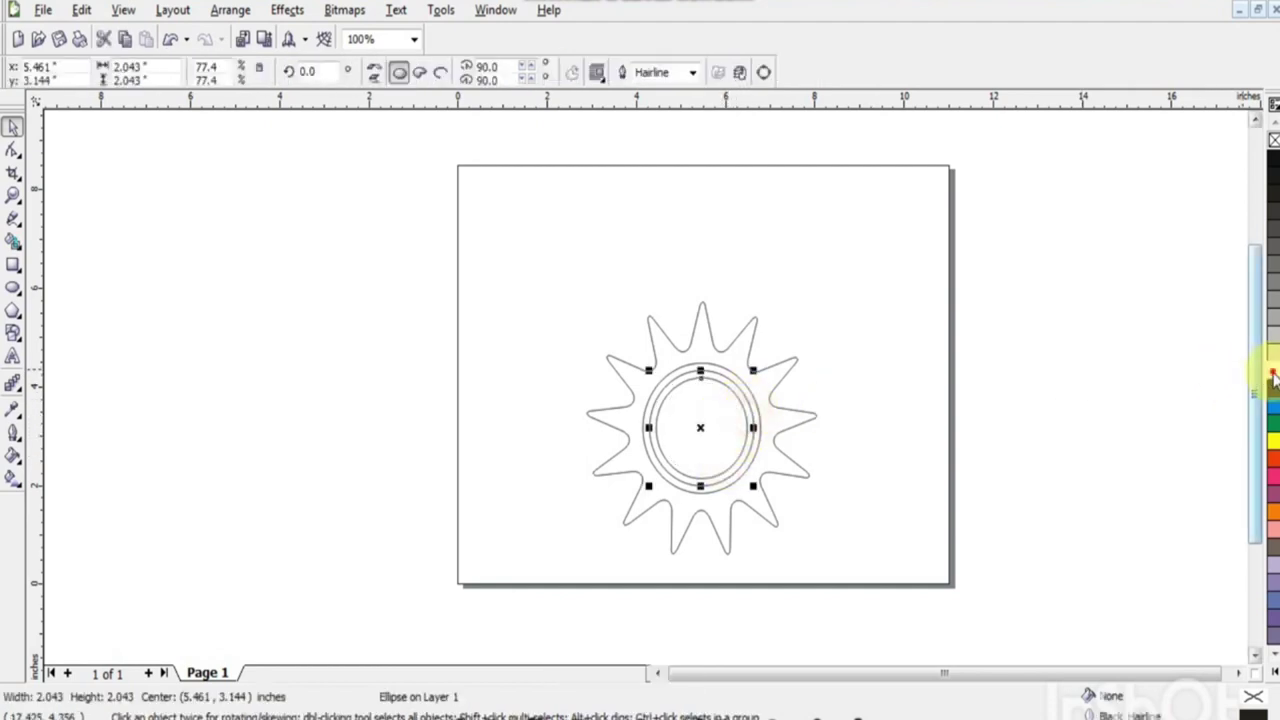
{"action": "left_click", "coordinate": [749, 410]}
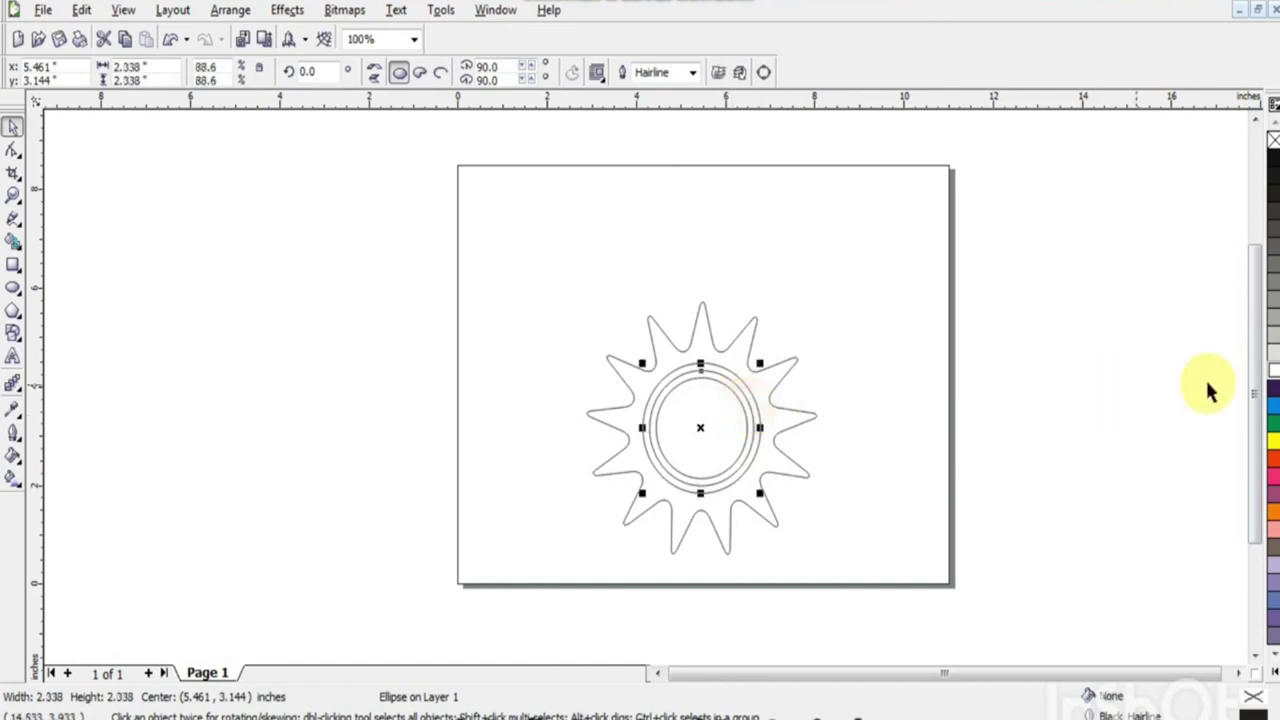
{"action": "left_click", "coordinate": [1268, 157]}
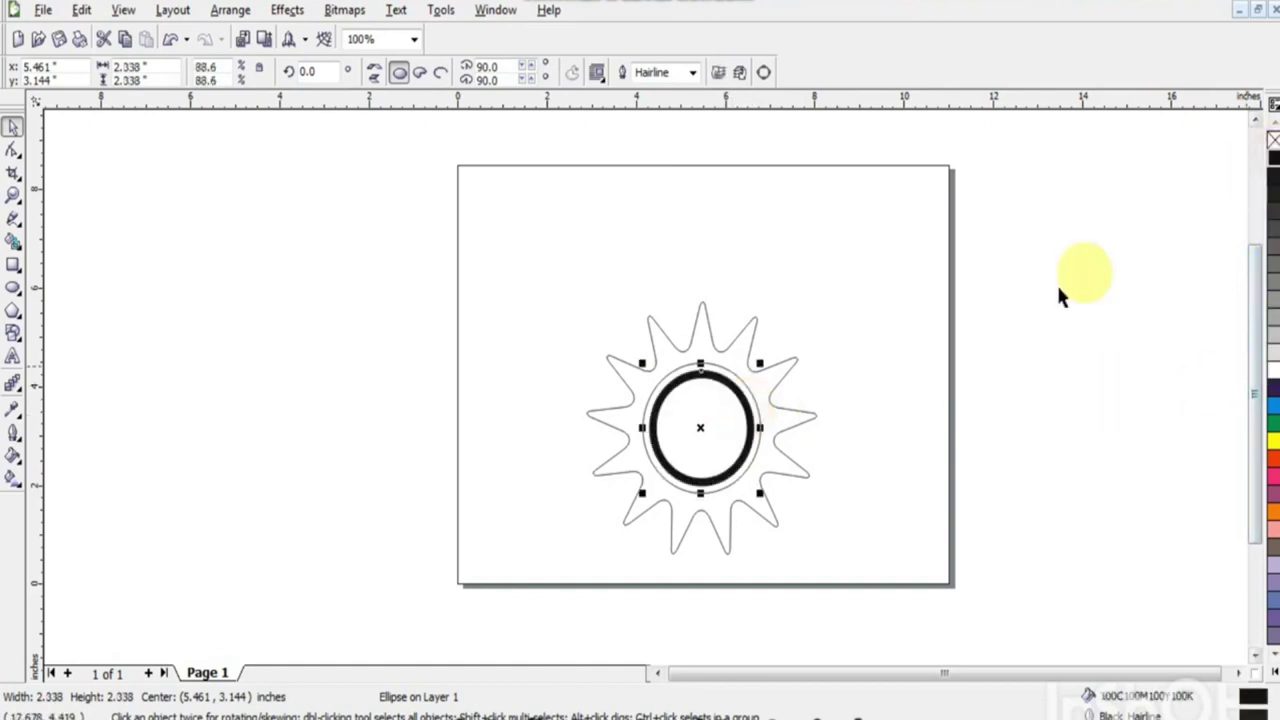
{"action": "left_click", "coordinate": [758, 410]}
{"action": "left_click", "coordinate": [1272, 368]}
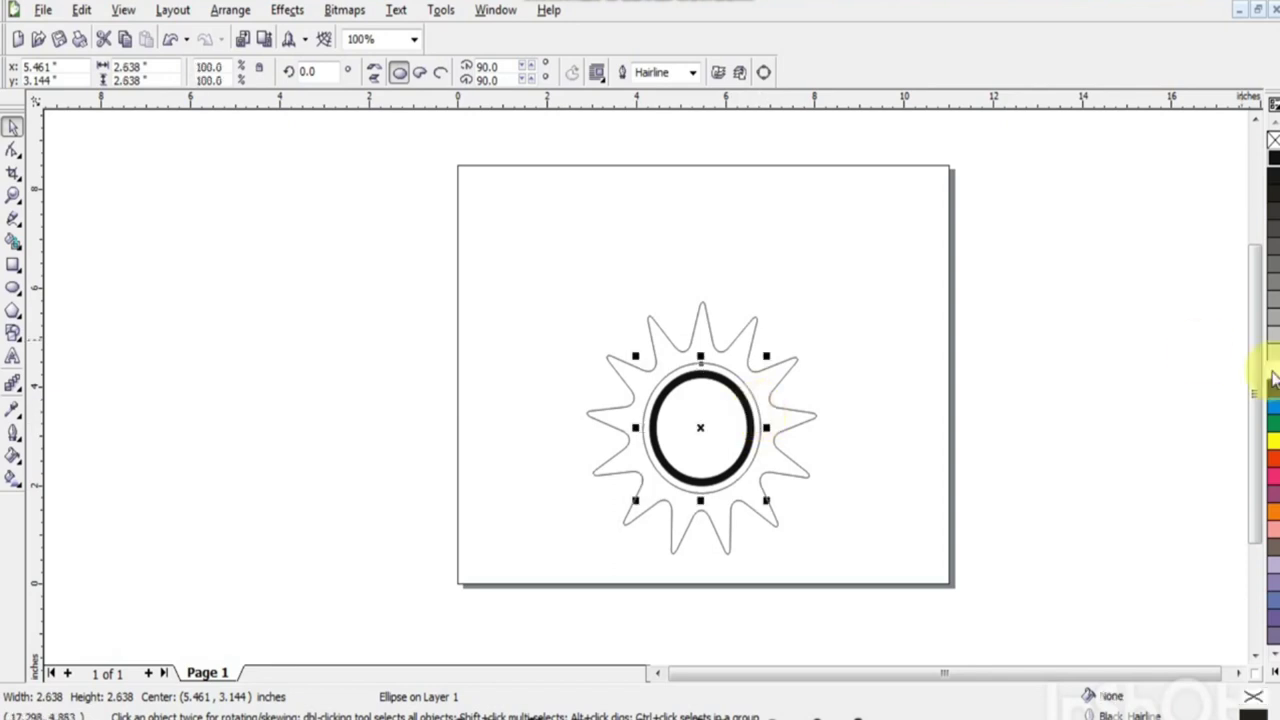
{"action": "double_click", "coordinate": [1172, 403]}
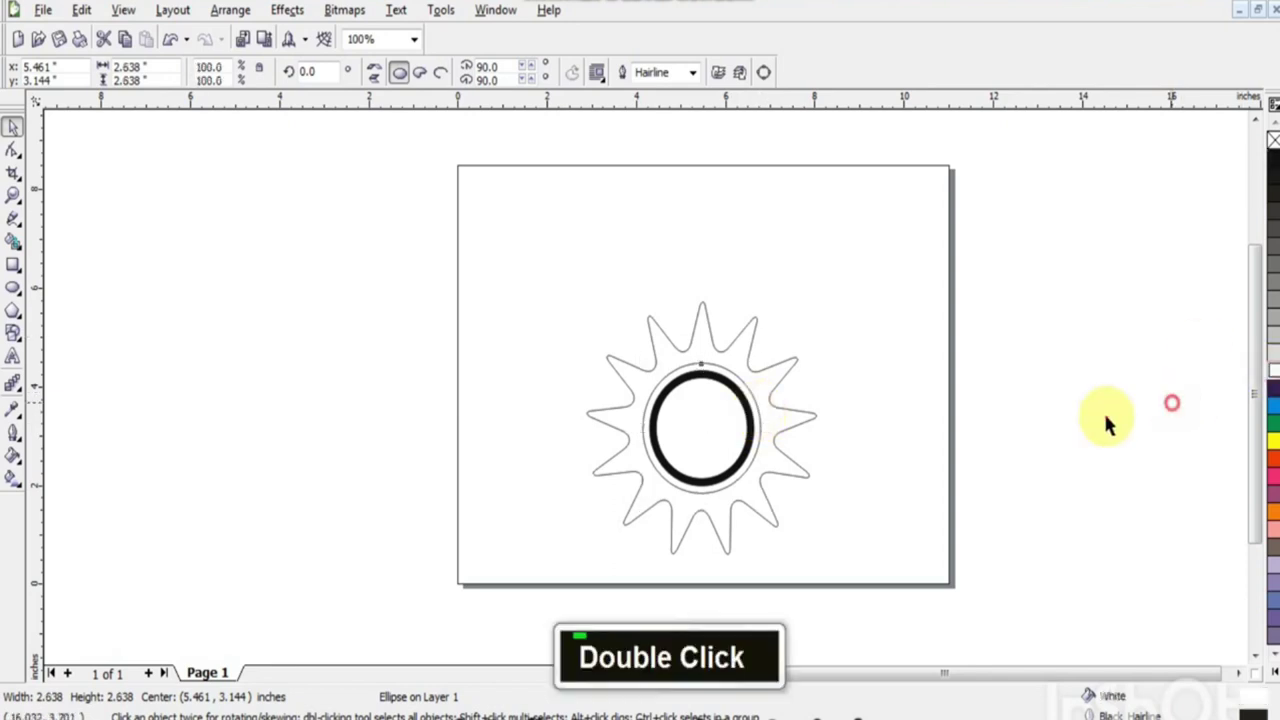
{"action": "left_click", "coordinate": [815, 416]}
{"action": "left_click", "coordinate": [1005, 440]}
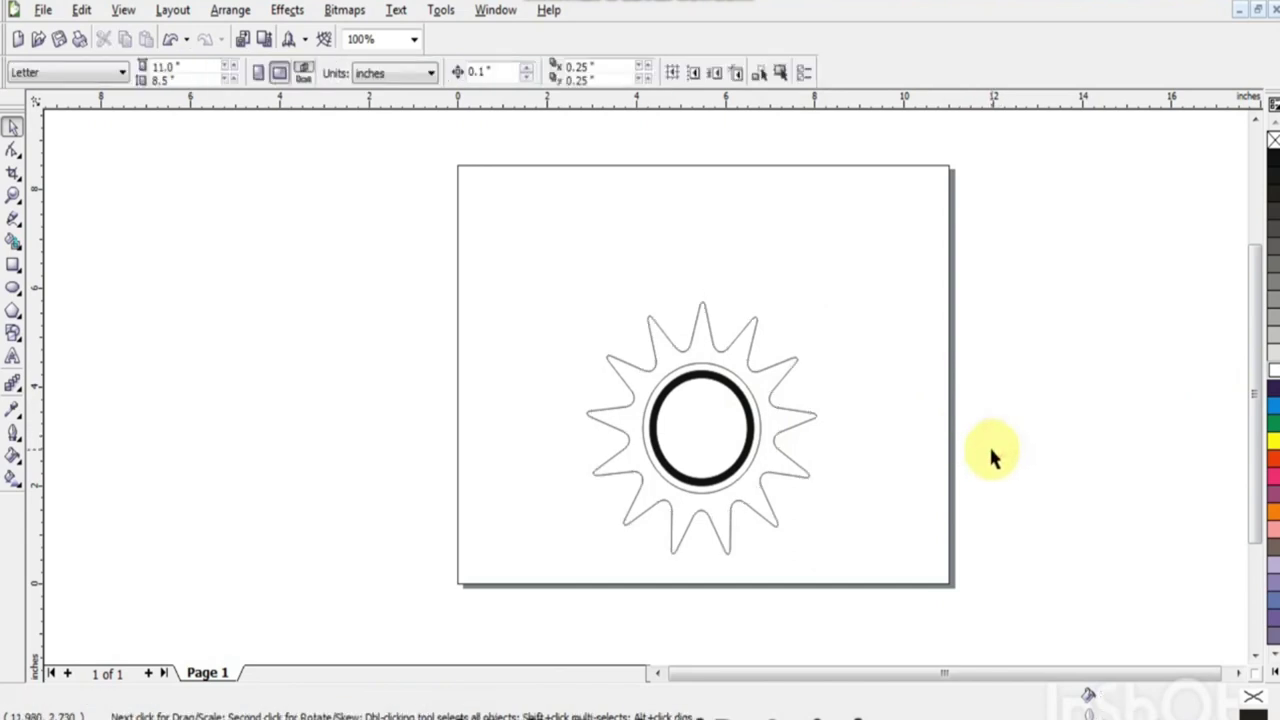
Make an enlarged concentric copy of the outermost circle, about 3.65 inches in diameter, and send it behind the star shape
{"action": "left_click", "coordinate": [760, 419]}
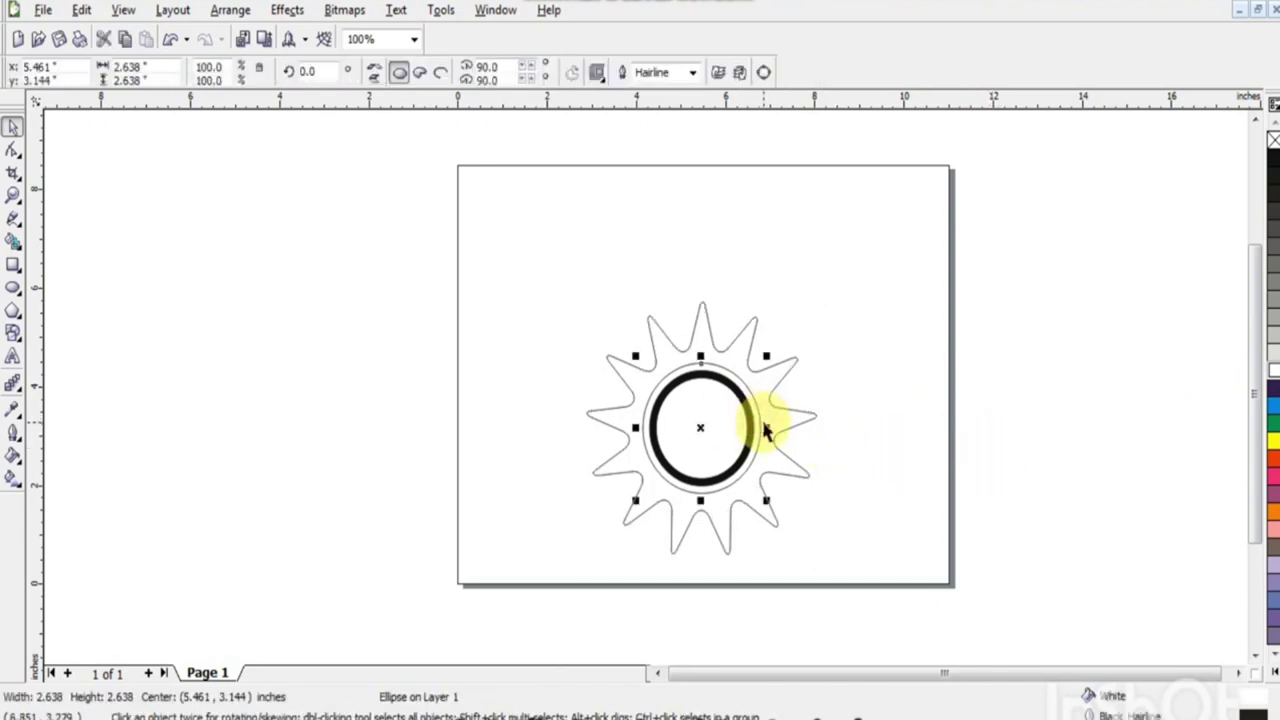
{"action": "key", "text": "KP_Add"}
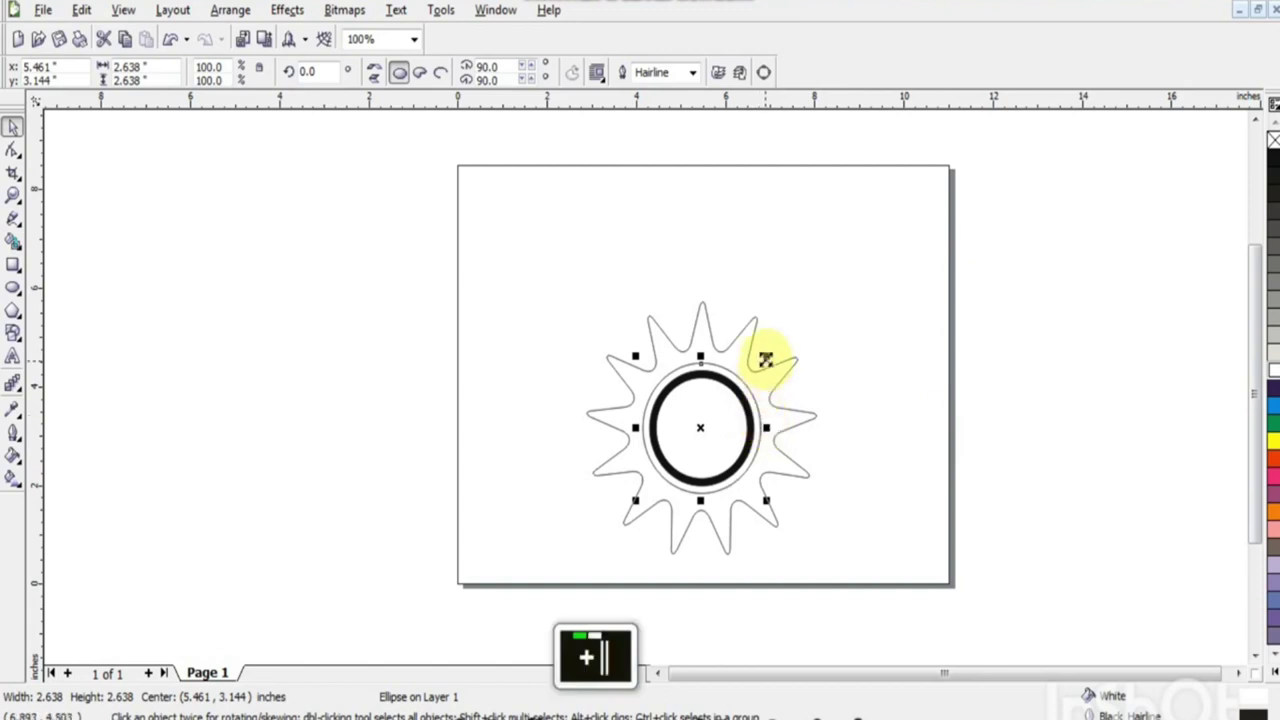
{"action": "left_click_drag", "start_coordinate": [765, 358], "coordinate": [782, 340]}
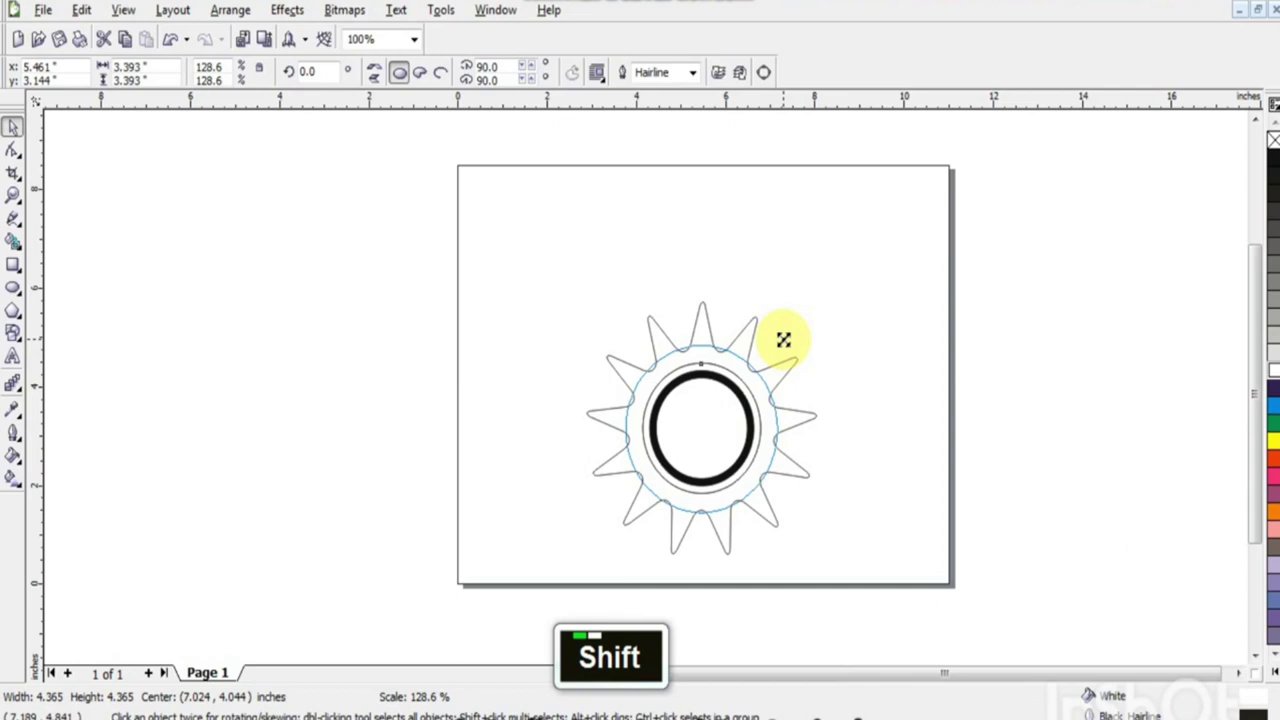
{"action": "left_click_drag", "start_coordinate": [783, 340], "coordinate": [786, 334]}
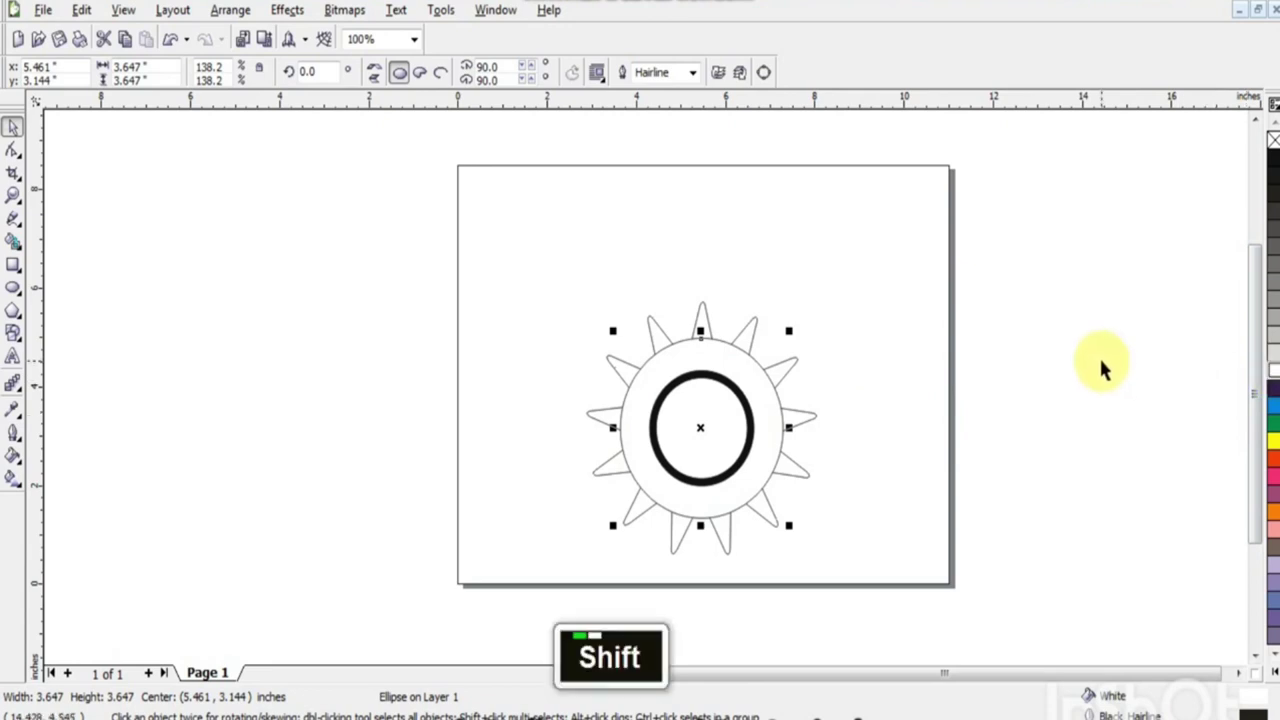
{"action": "key", "text": "shift+Page_Down"}
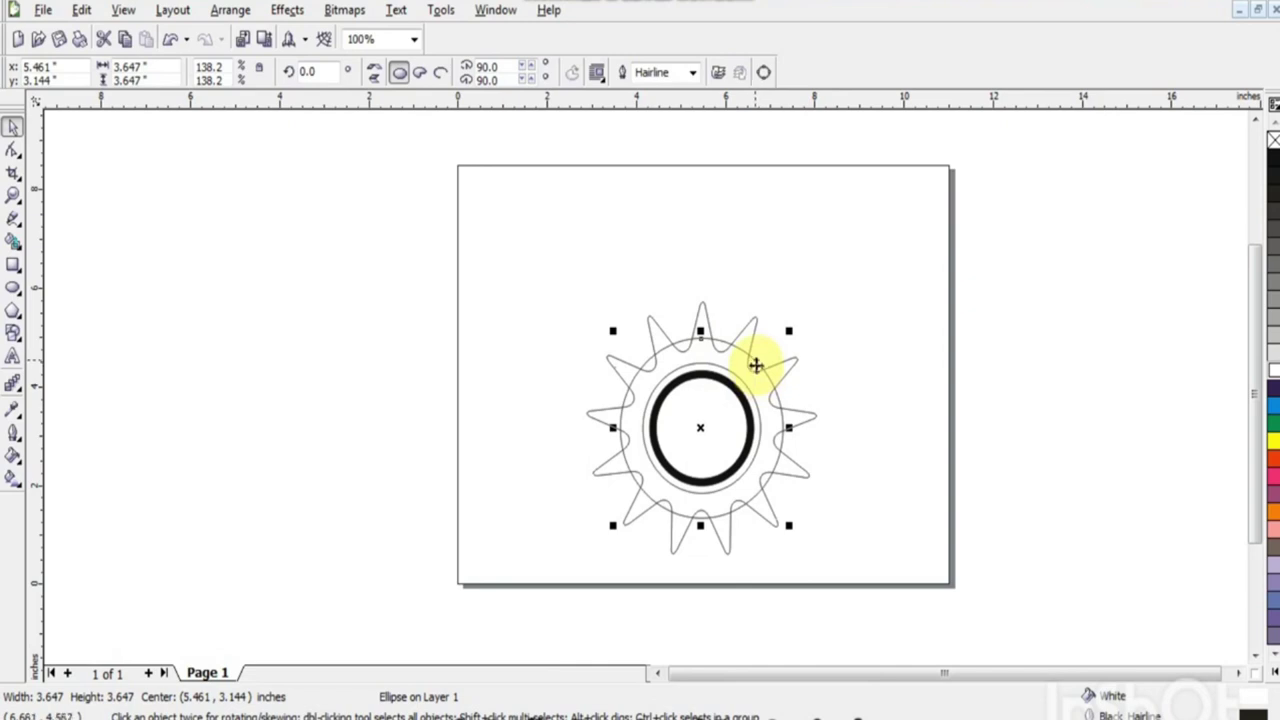
Fill the 13-sided star shape with black
{"action": "left_click", "coordinate": [845, 408]}
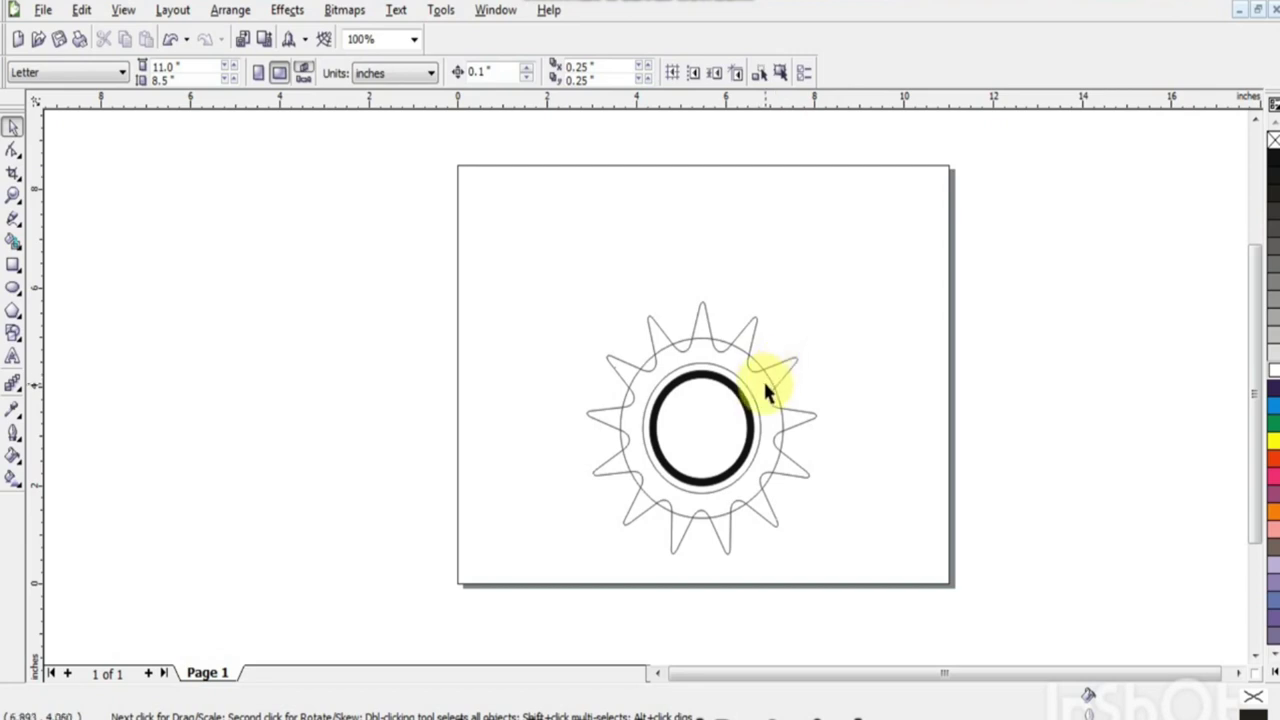
{"action": "left_click", "coordinate": [784, 377]}
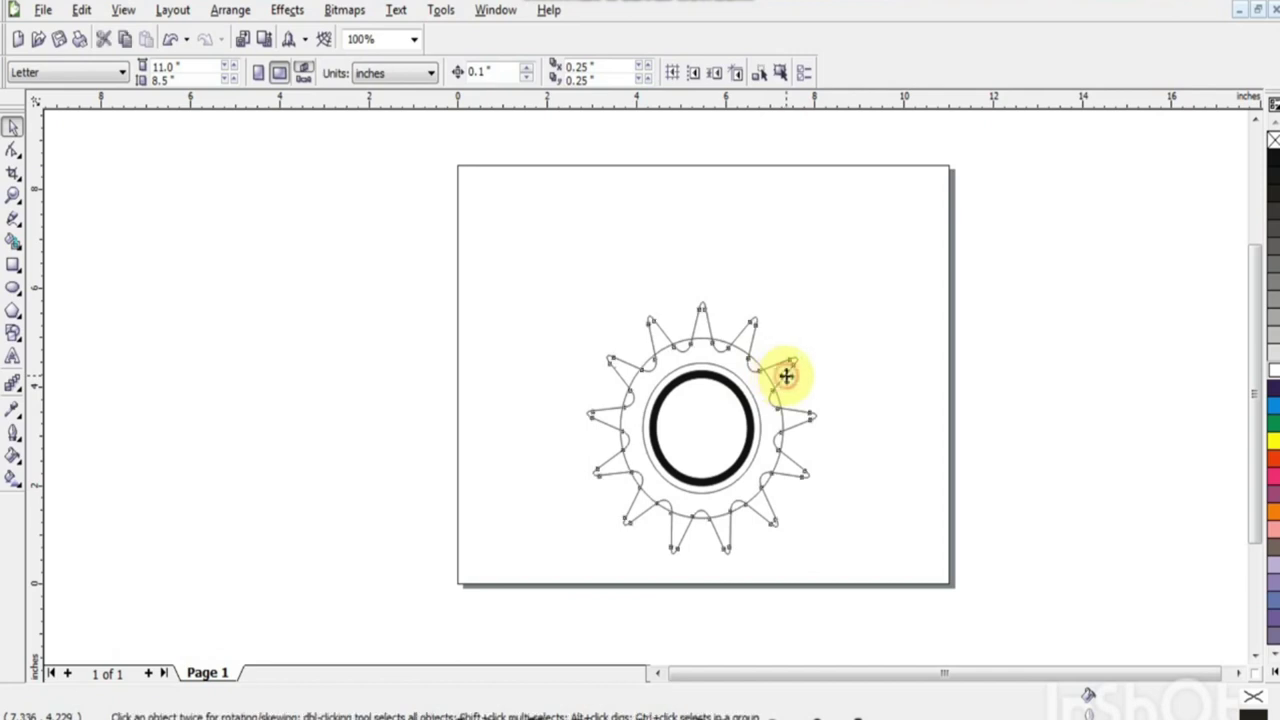
{"action": "left_click", "coordinate": [1270, 157]}
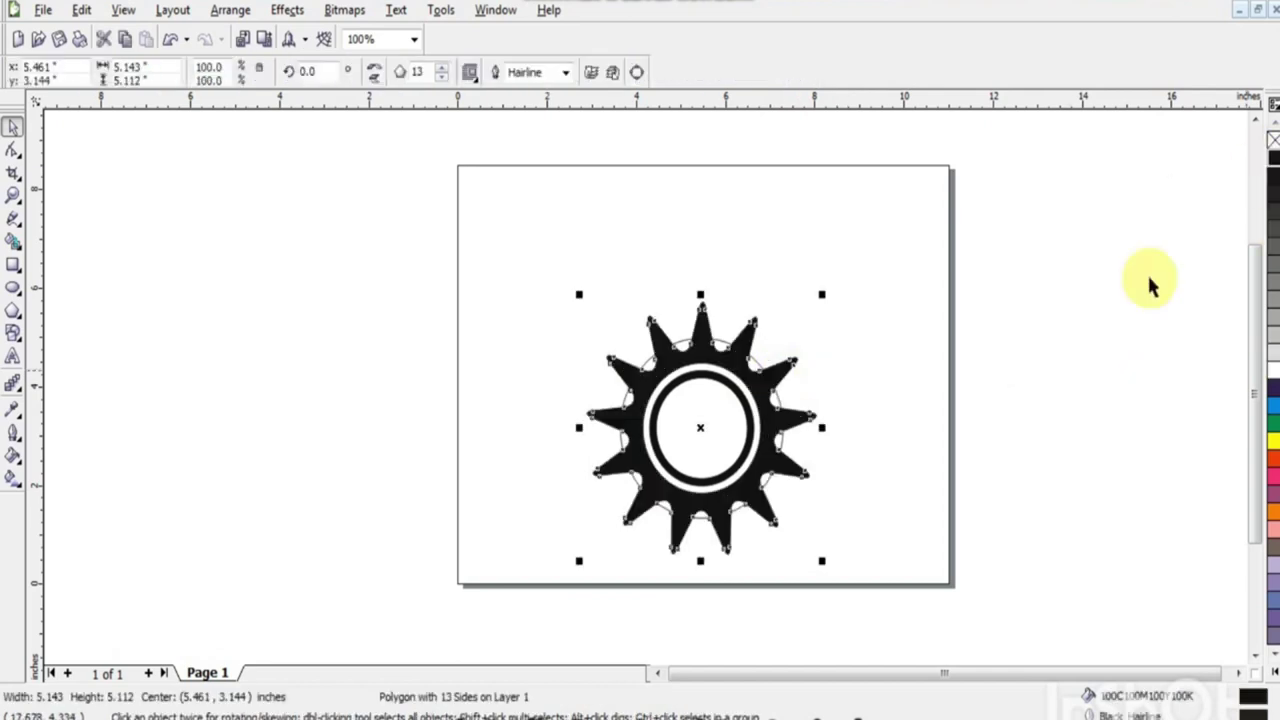
{"action": "left_click", "coordinate": [1137, 325]}
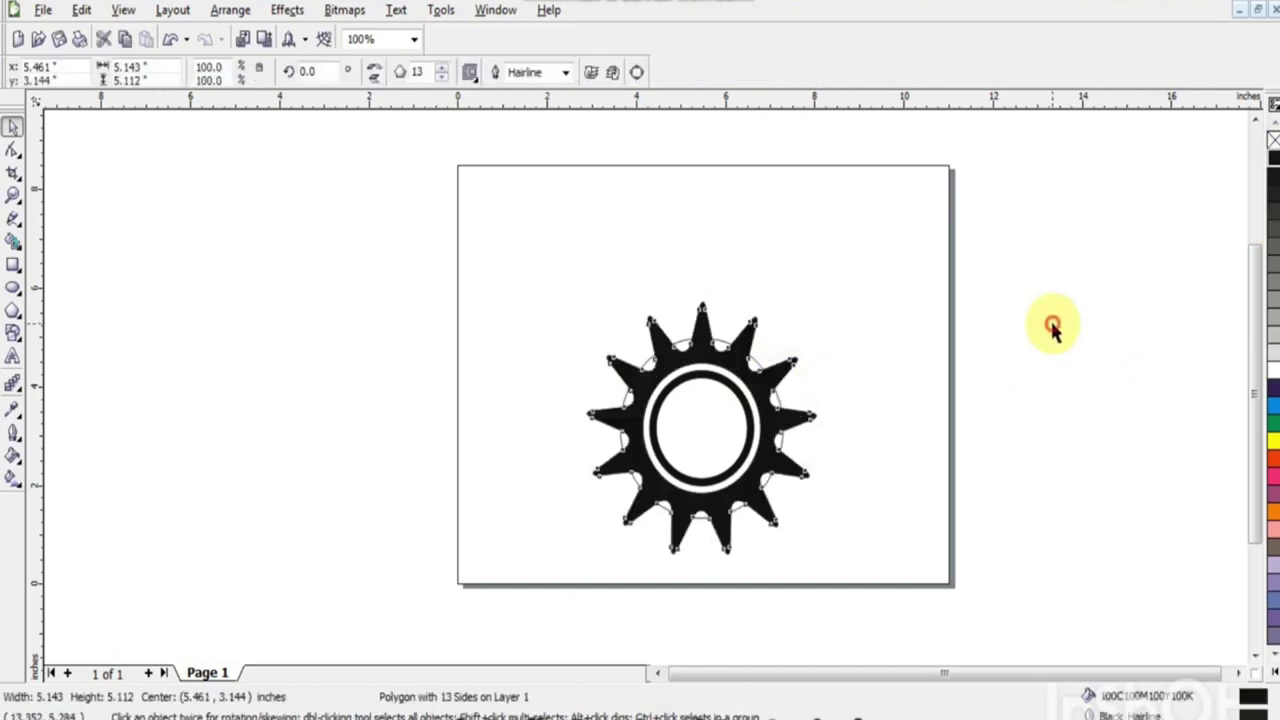
Duplicate the white circle behind the star, enlarge the copy concentrically to about 4.70 inches, send it to the back and fill it black
{"action": "left_click", "coordinate": [760, 365]}
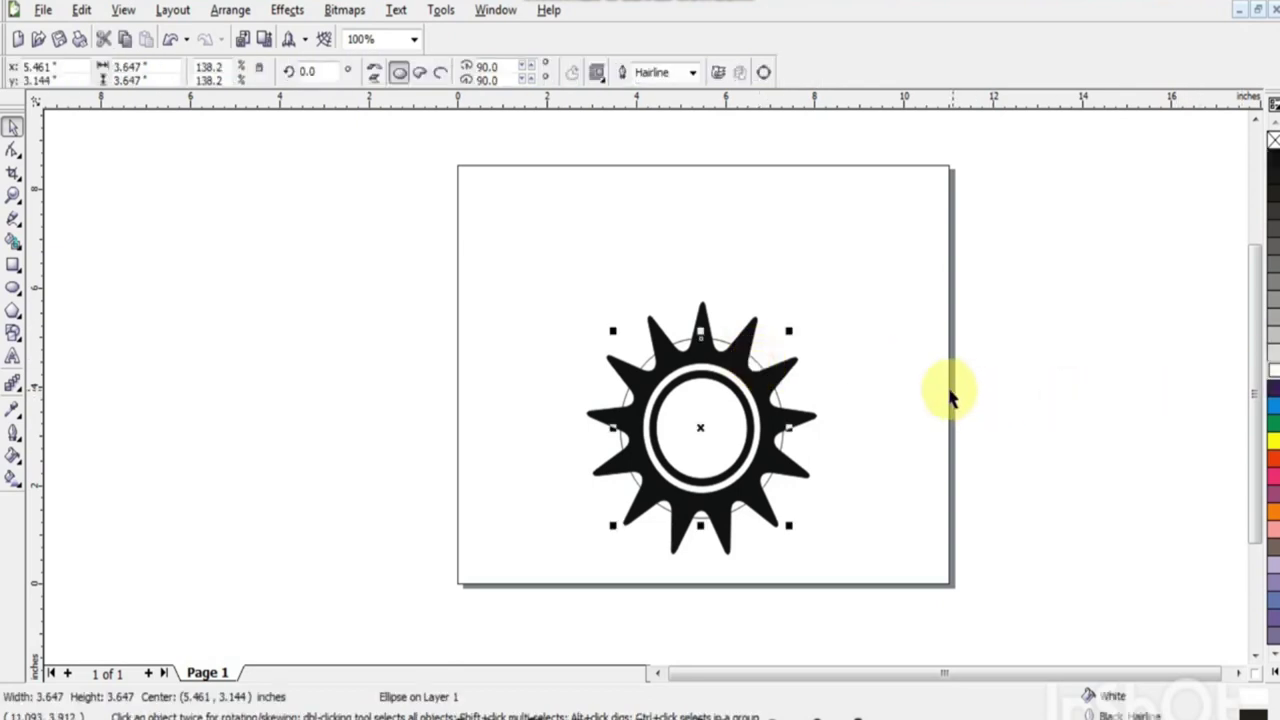
{"action": "key", "text": "KP_Add"}
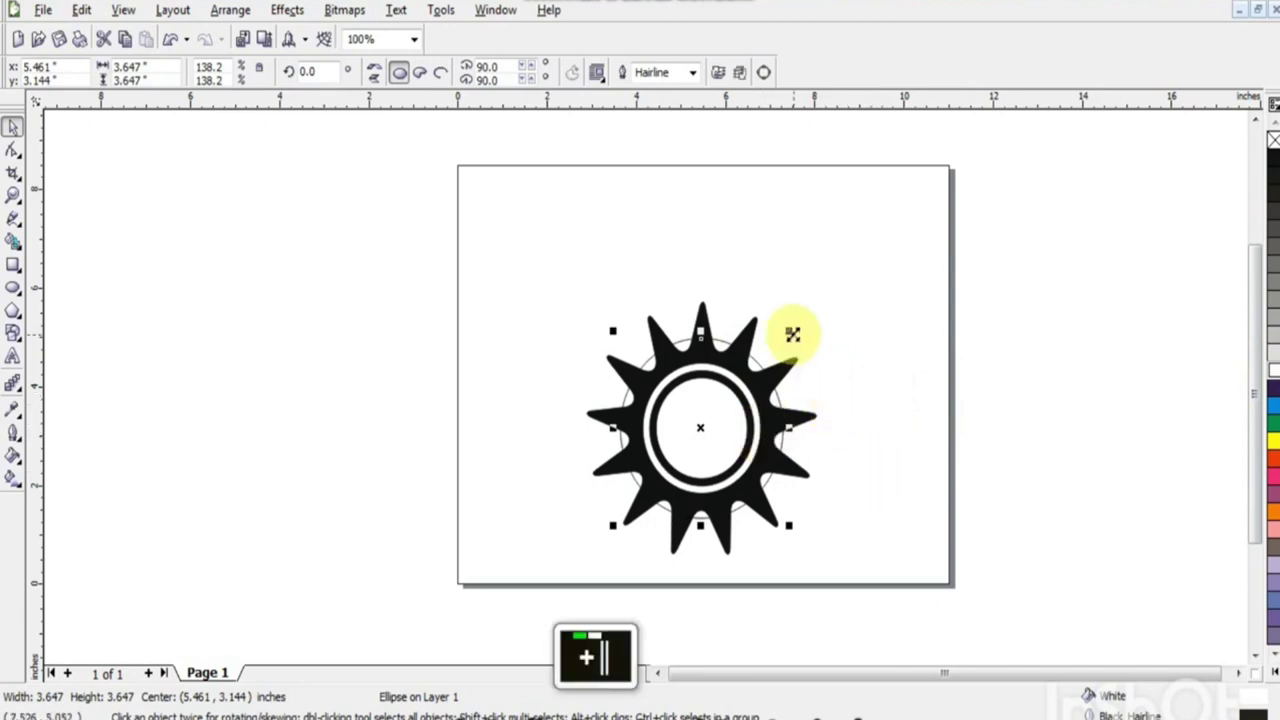
{"action": "left_click_drag", "start_coordinate": [789, 331], "coordinate": [832, 304]}
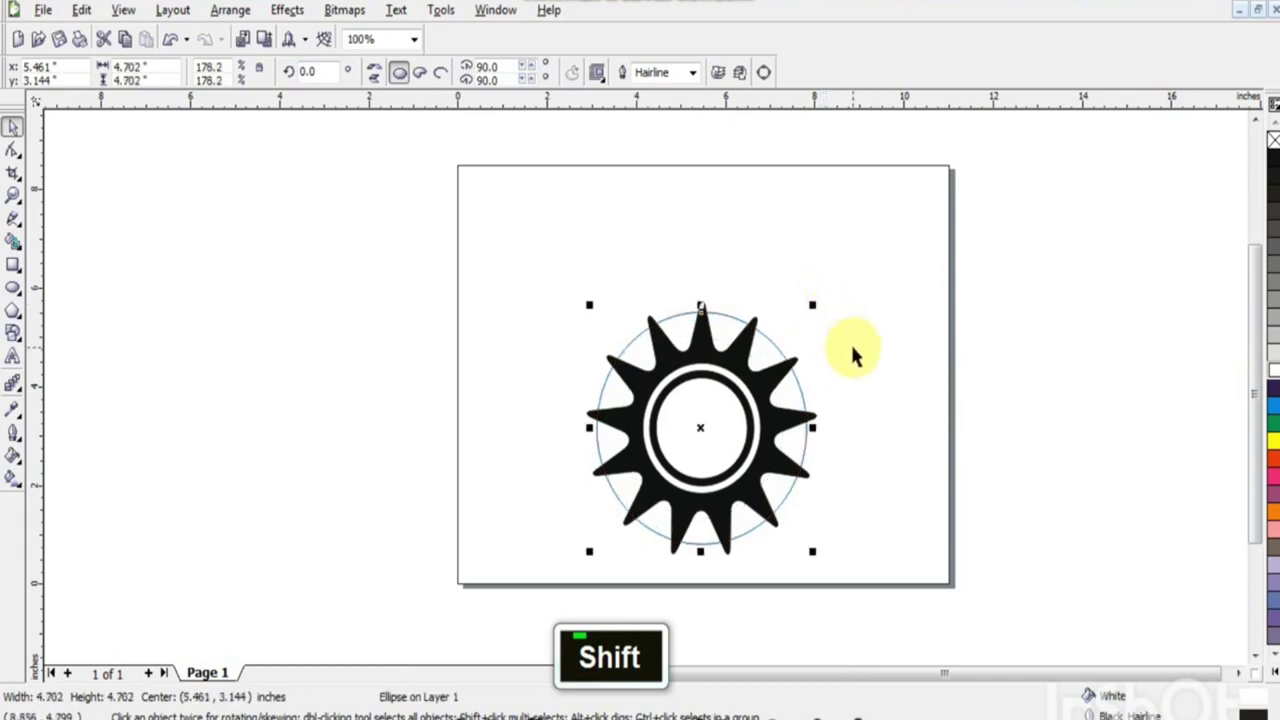
{"action": "key", "text": "shift+Page_Down"}
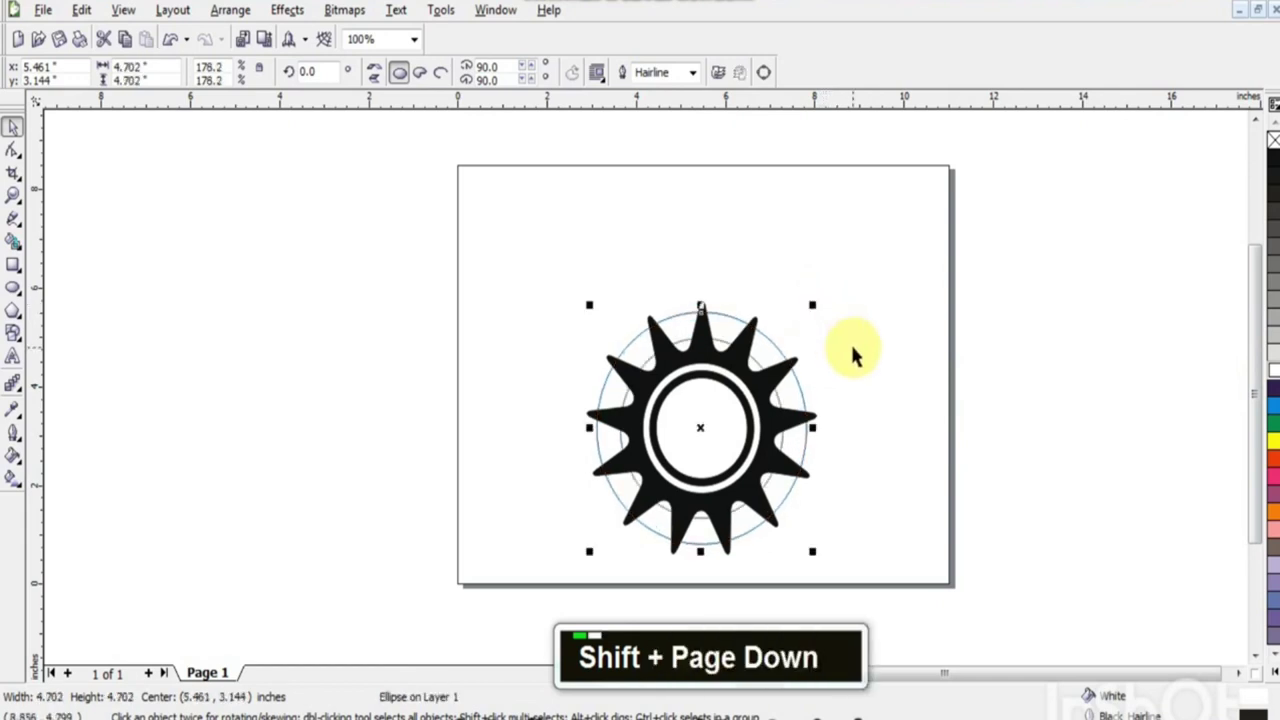
{"action": "left_click", "coordinate": [1271, 158]}
{"action": "left_click", "coordinate": [1100, 306]}
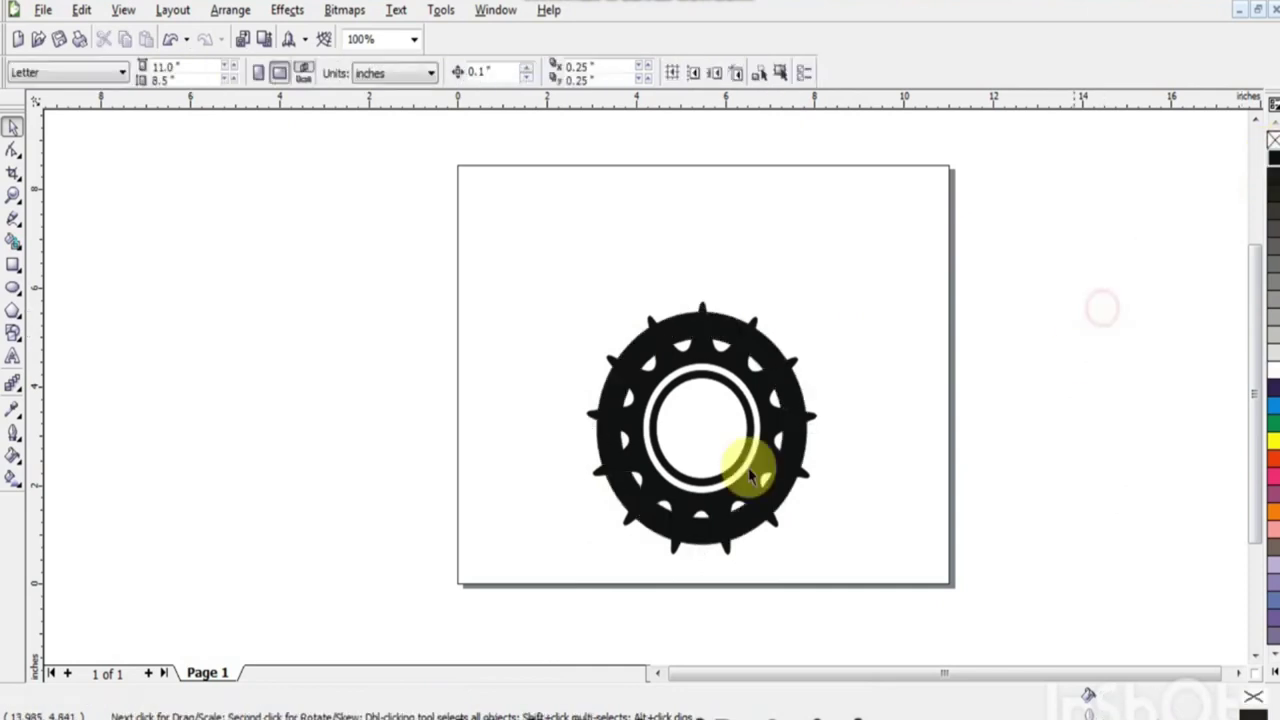
Shrink the black backing circle to about 4.45 inches in diameter about its center
{"action": "left_click", "coordinate": [733, 327]}
{"action": "left_click", "coordinate": [810, 310], "text": "shift"}
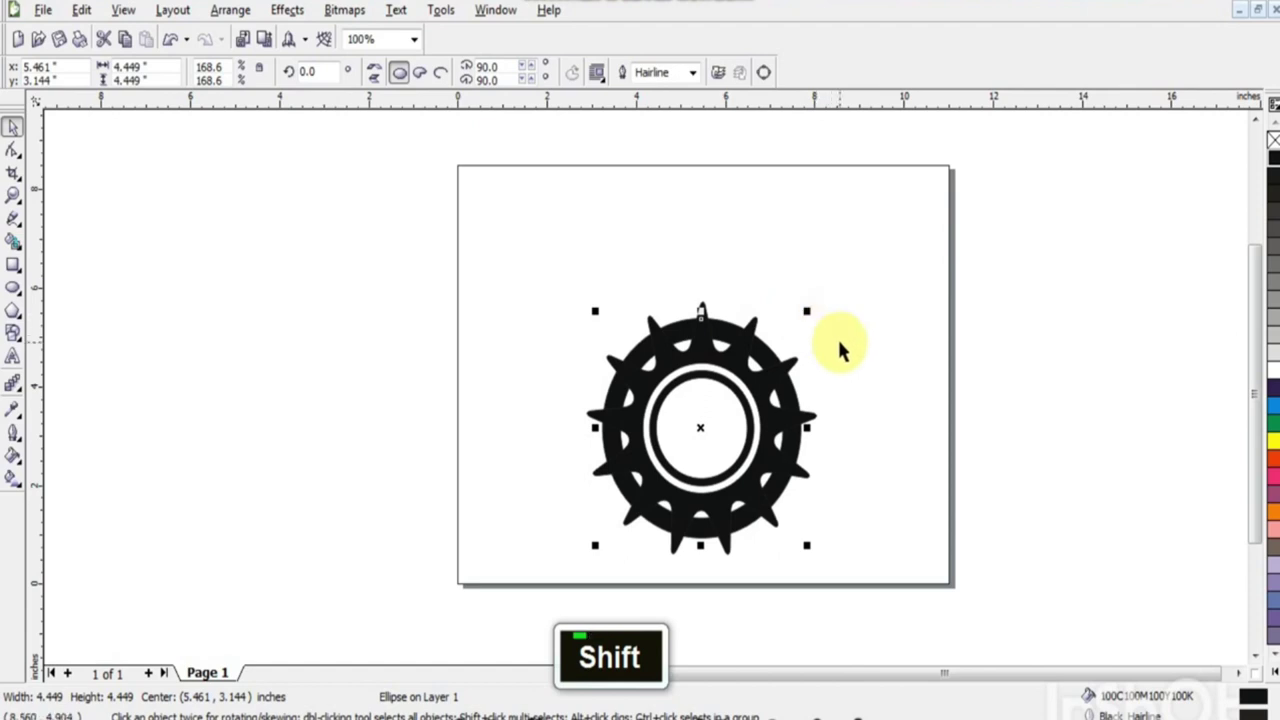
{"action": "left_click", "coordinate": [839, 347]}
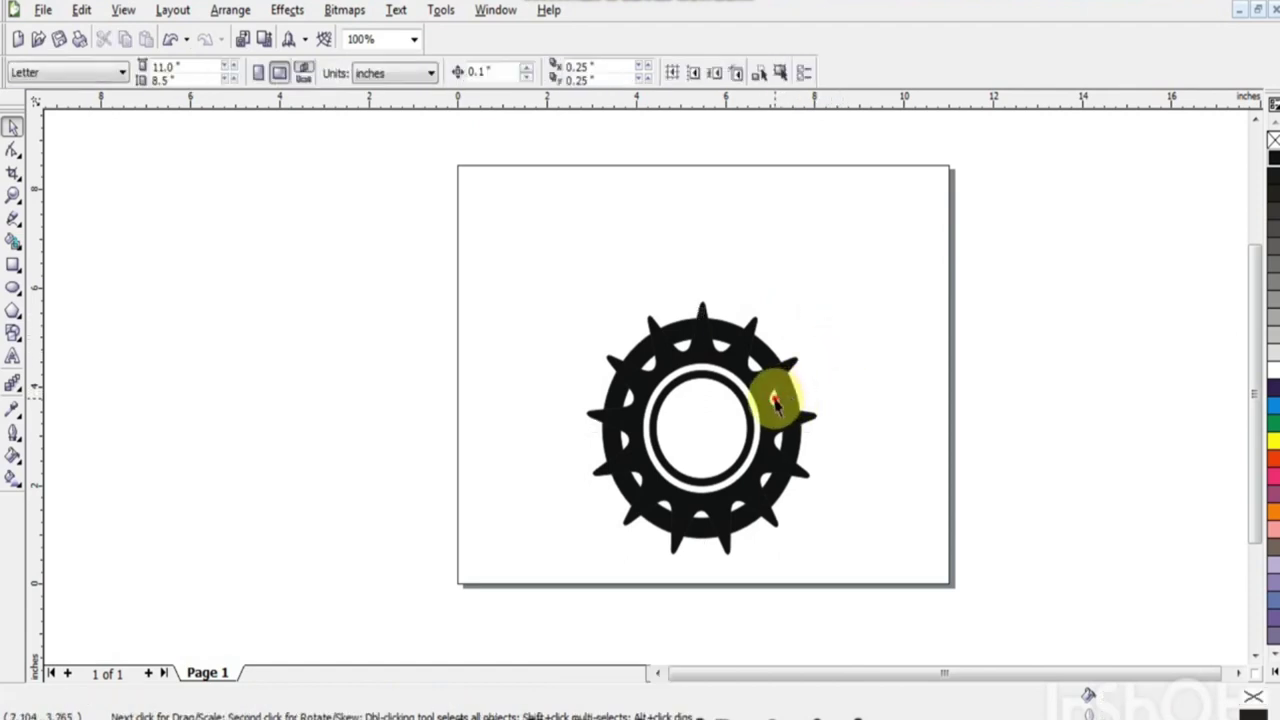
Enlarge the white circle behind the star to about 4.03 inches about its center, and enlarge the black backing circle slightly
{"action": "left_click", "coordinate": [775, 401]}
{"action": "left_click", "coordinate": [787, 333], "text": "shift"}
{"action": "left_click_drag", "start_coordinate": [797, 328], "coordinate": [800, 323]}
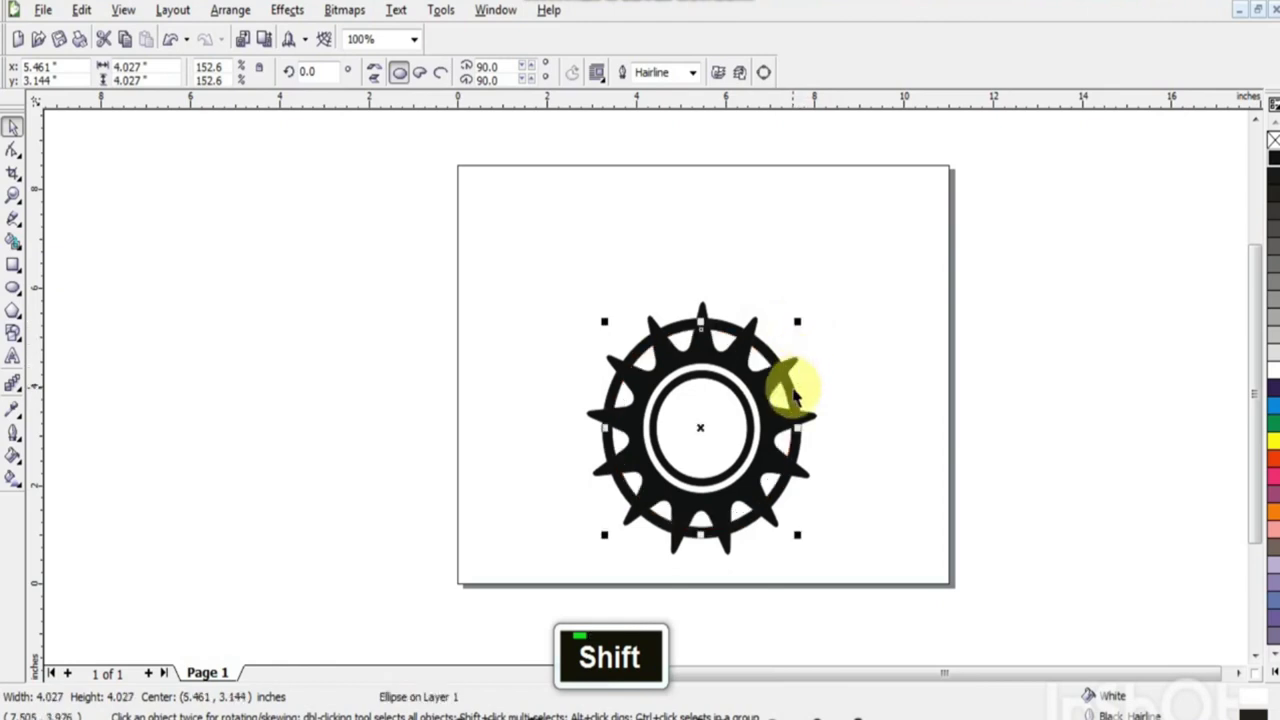
{"action": "left_click_drag", "start_coordinate": [809, 309], "coordinate": [814, 300]}
{"action": "left_click", "coordinate": [830, 352], "text": "shift"}
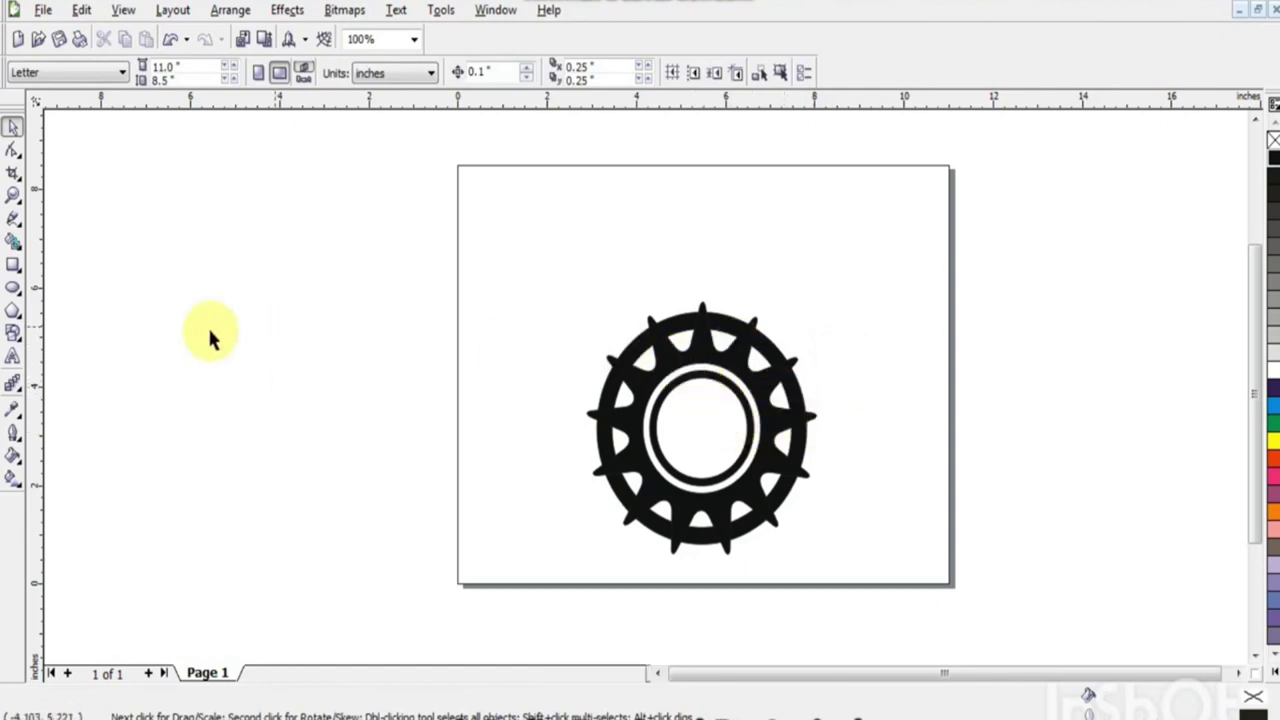
Draw a large upright rectangle on the page's empty area, with two overlapping smaller ones below it, about 0.97 by 0.40 and 0.57 by 0.51 inches
{"action": "left_click", "coordinate": [13, 265]}
{"action": "left_click_drag", "start_coordinate": [512, 232], "coordinate": [565, 352]}
{"action": "key", "text": "F2"}
{"action": "left_click", "coordinate": [540, 290]}
{"action": "left_click", "coordinate": [14, 128]}
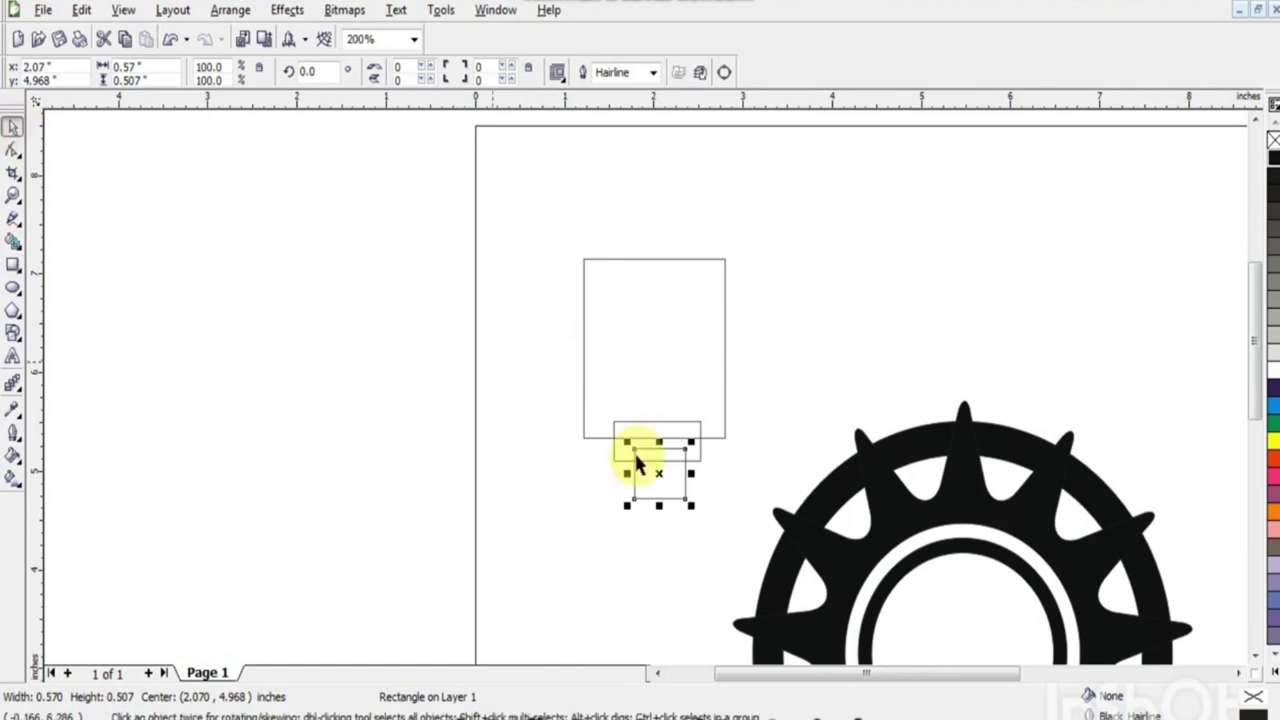
Nudge the middle rectangle 0.05 inches left, and the smallest rectangle 0.1 inches left and 0.05 inches up
{"action": "left_click", "coordinate": [699, 430]}
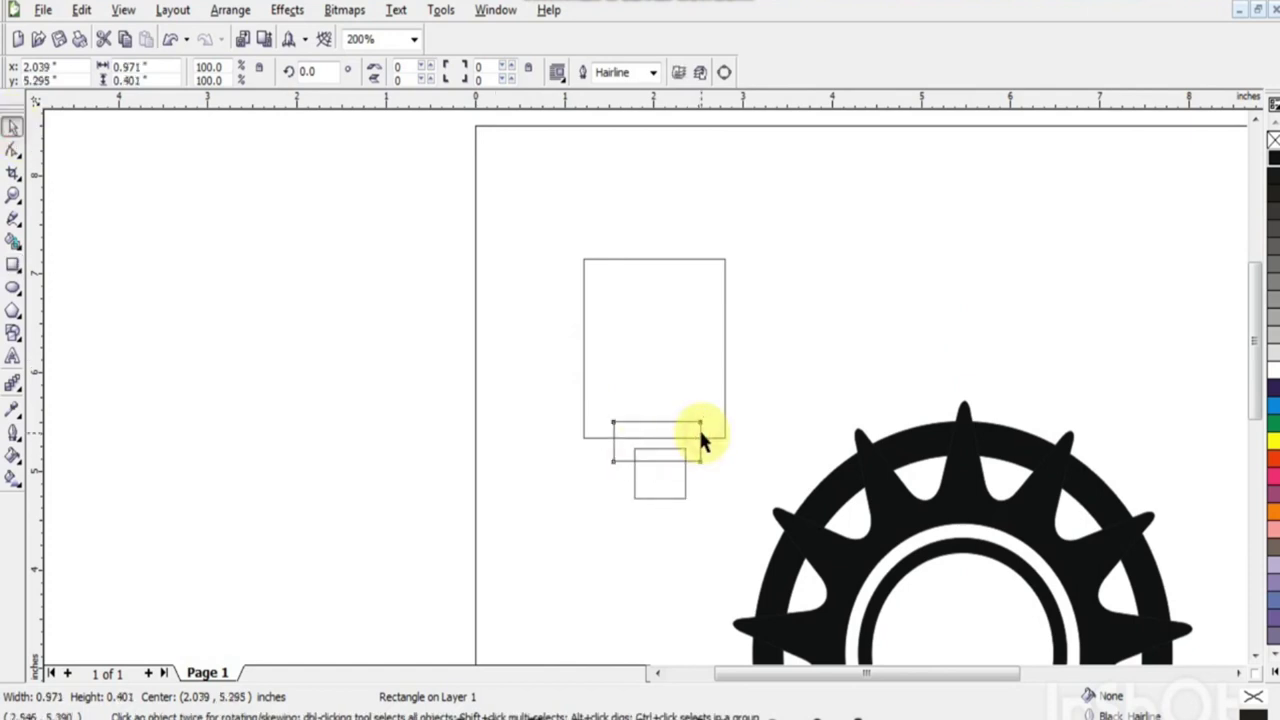
{"action": "key", "text": "ctrl+Left"}
{"action": "left_click", "coordinate": [686, 490]}
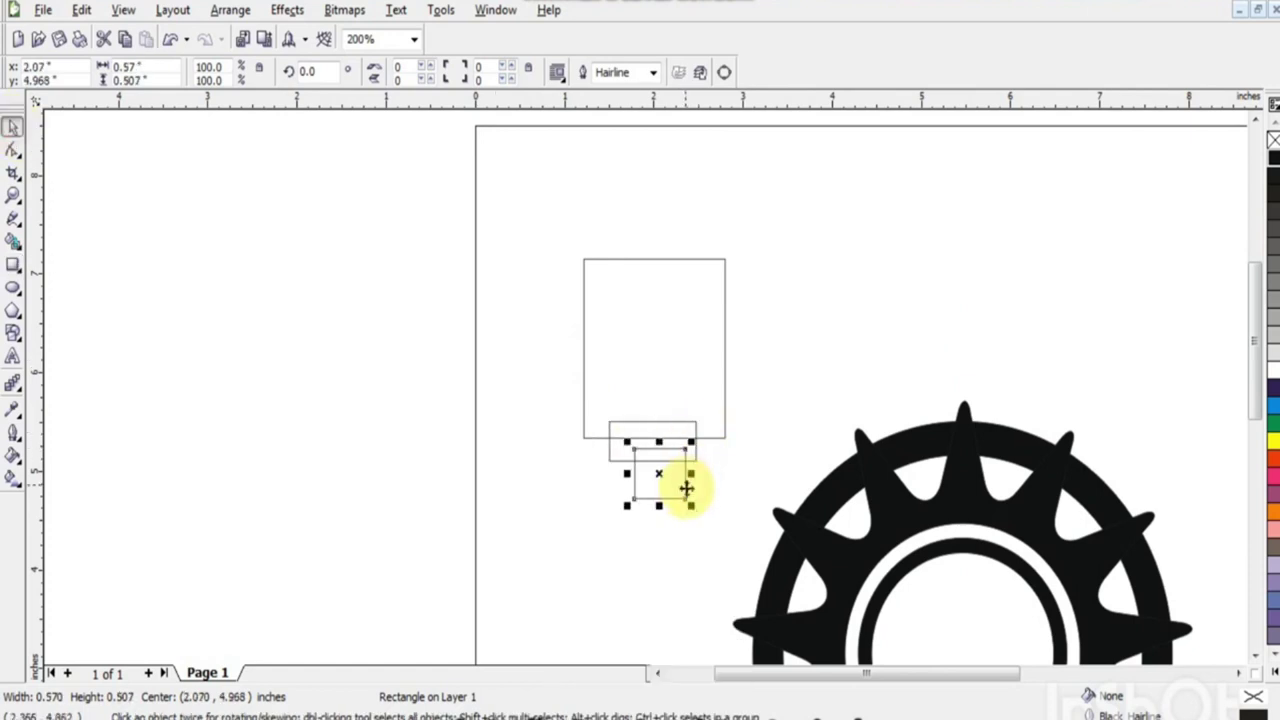
{"action": "key", "text": "Up"}
{"action": "key", "text": "ctrl+Left"}
{"action": "key", "text": "ctrl+Left"}
{"action": "key", "text": "ctrl+Down"}
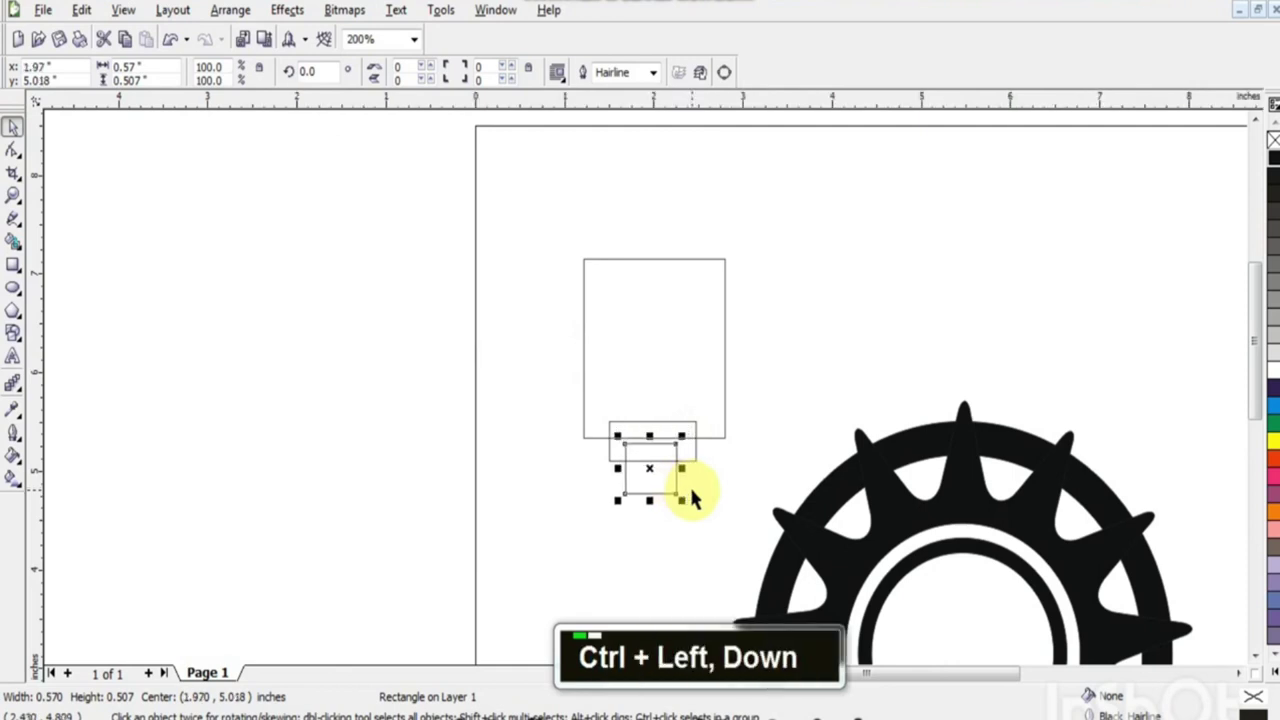
Draw a rectangle about 0.37 by 0.31 inches over the smallest rectangle's lower-left corner and cut it out with Back Minus Front
{"action": "left_click", "coordinate": [14, 267]}
{"action": "left_click_drag", "start_coordinate": [608, 475], "coordinate": [641, 504]}
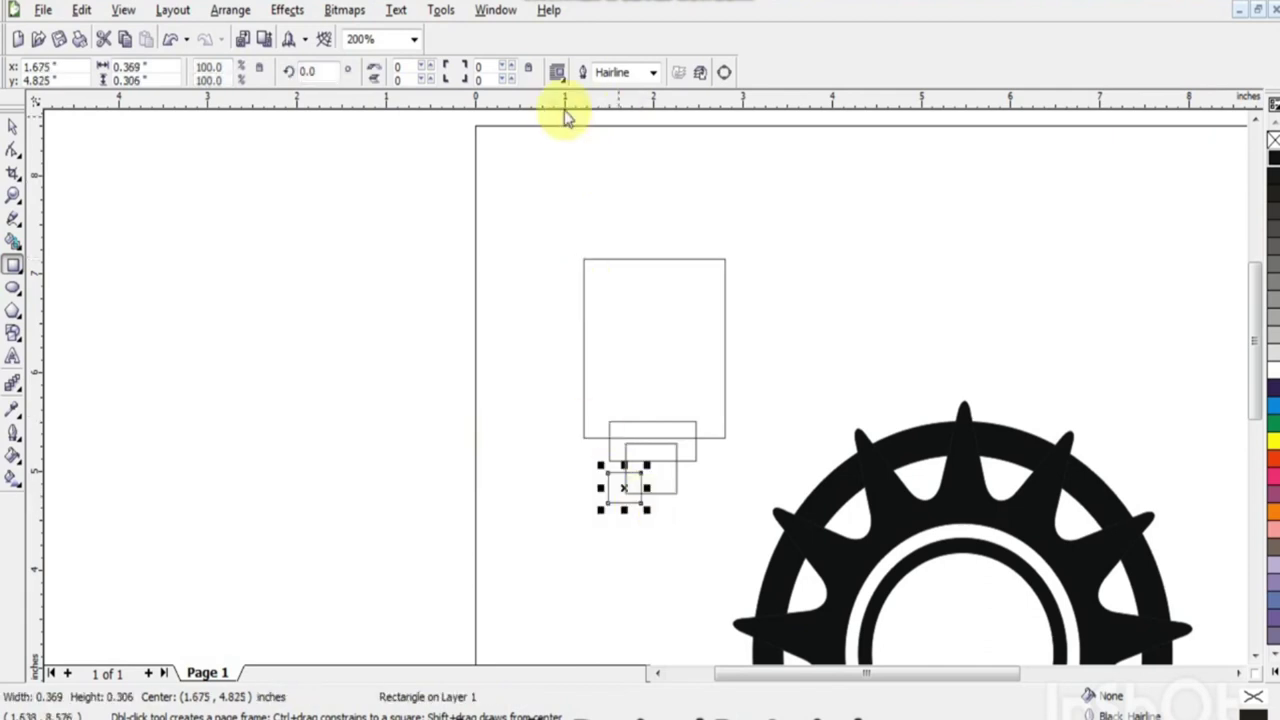
{"action": "key", "text": "shift"}
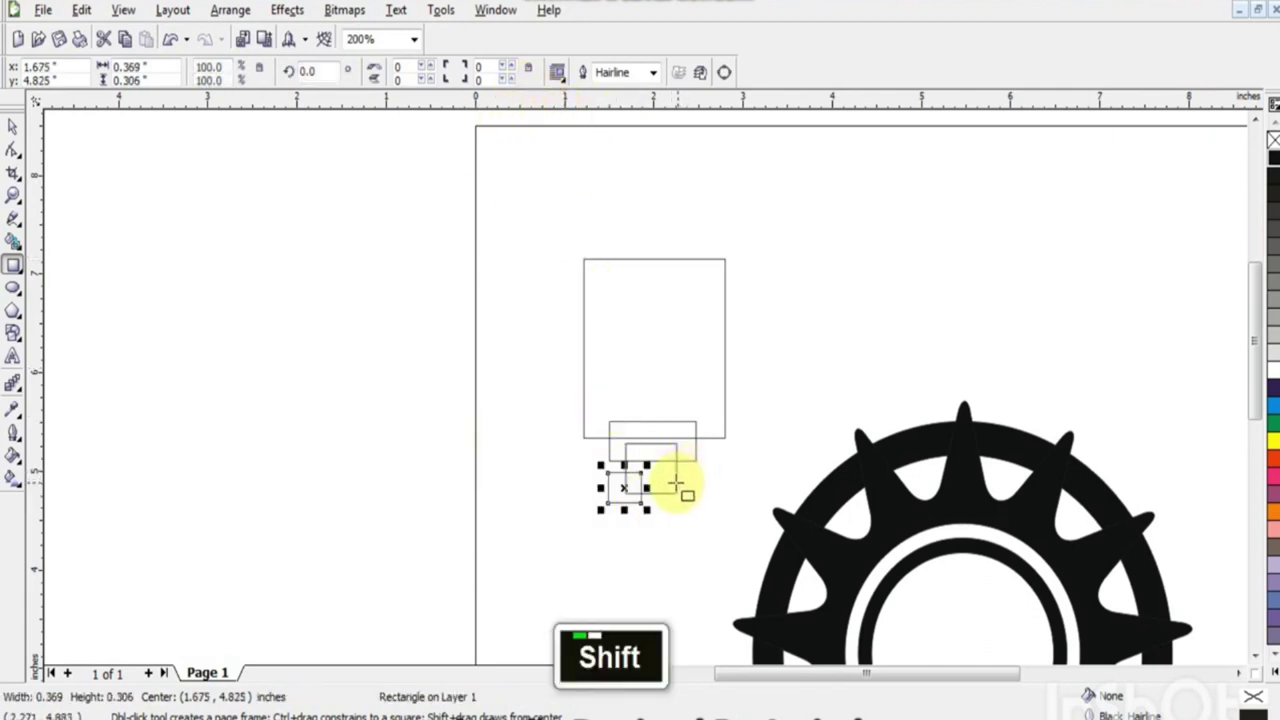
{"action": "left_click", "coordinate": [675, 483], "text": "shift"}
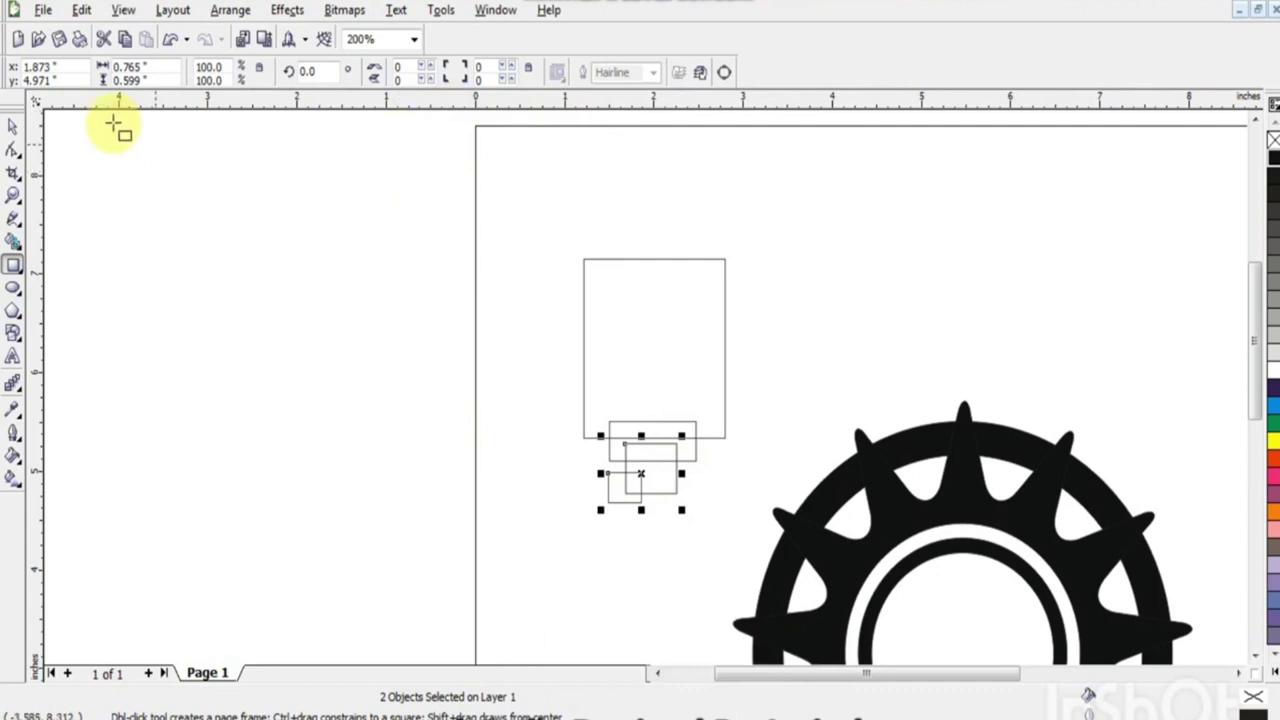
{"action": "left_click", "coordinate": [13, 128]}
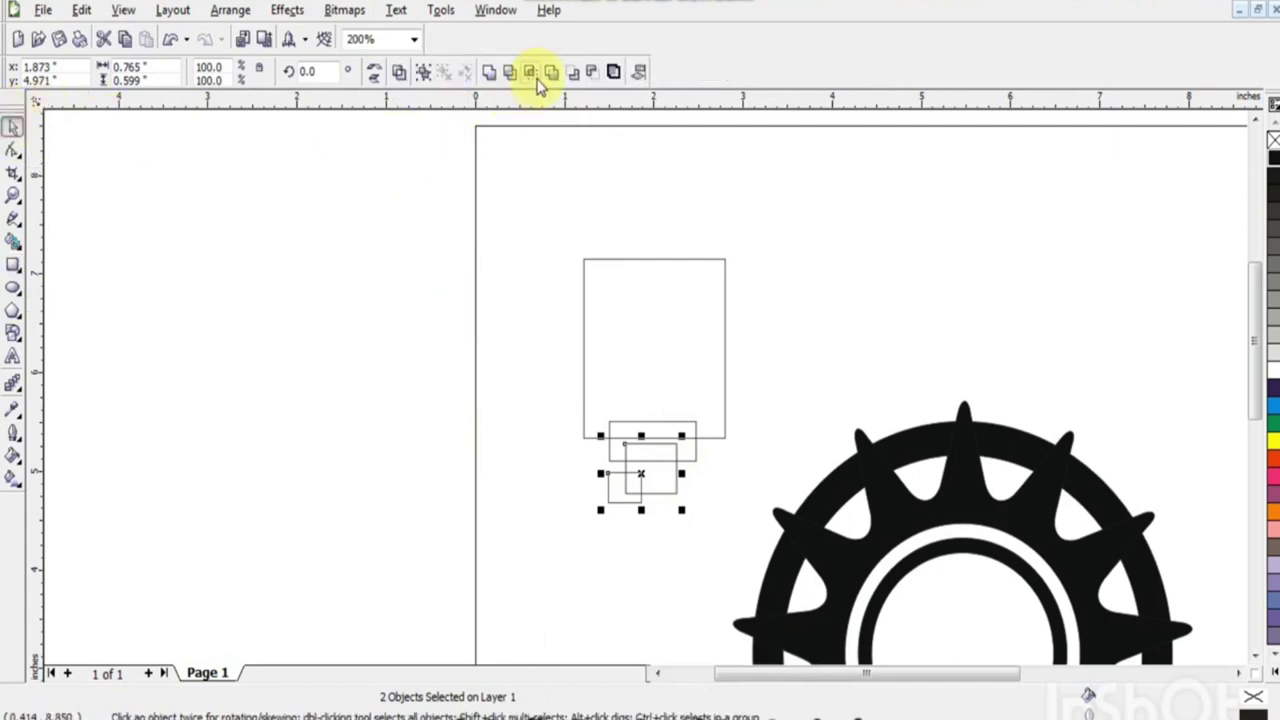
{"action": "left_click", "coordinate": [593, 85]}
{"action": "left_click", "coordinate": [13, 128]}
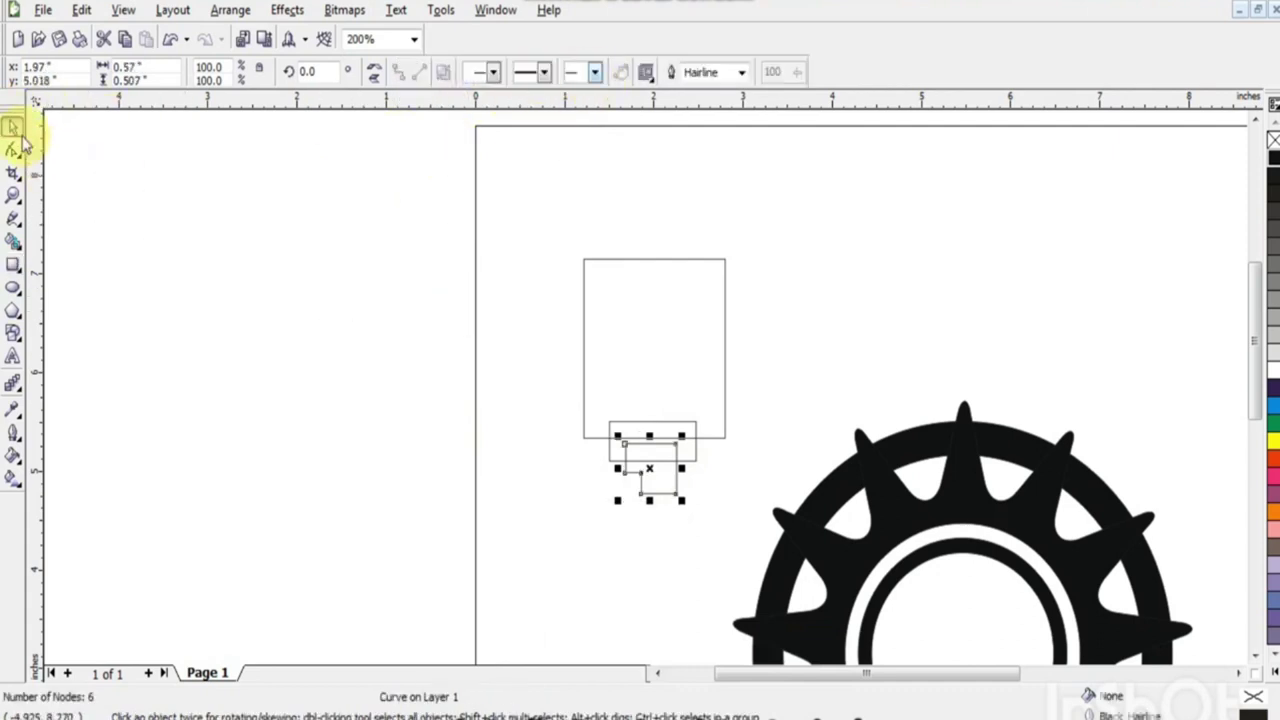
{"action": "left_click", "coordinate": [211, 211]}
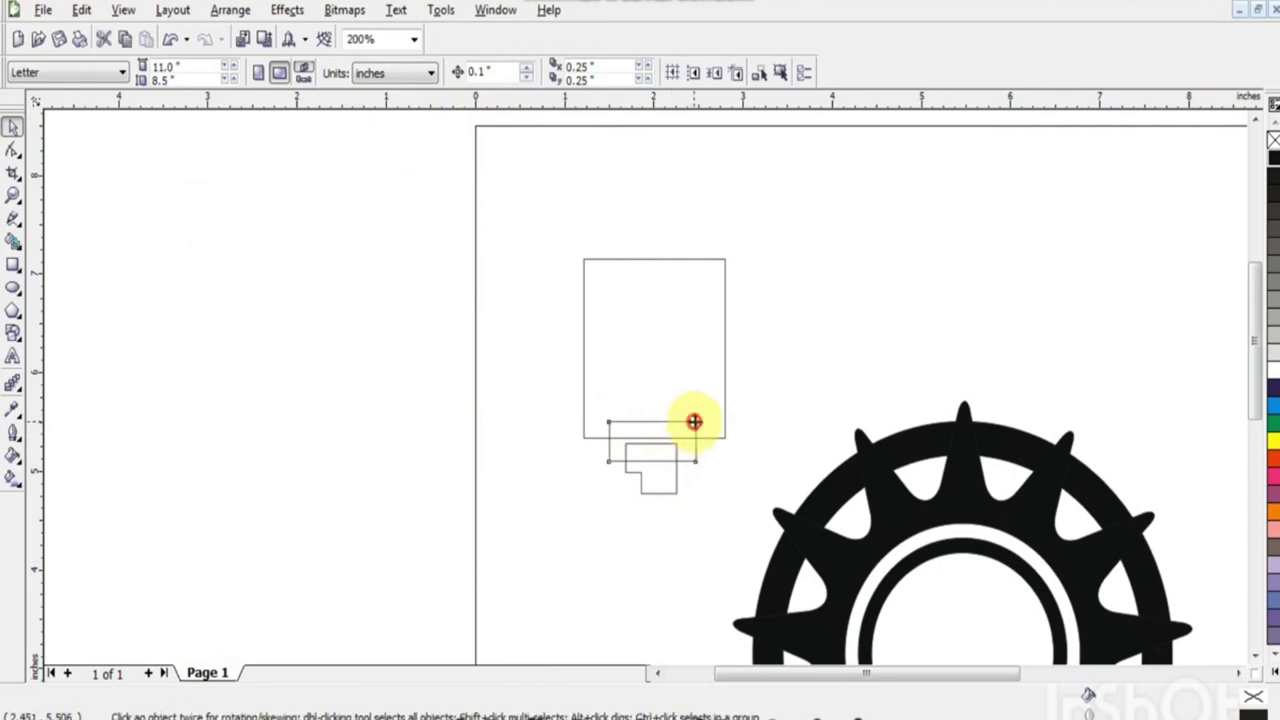
Fill the middle rectangle with white and send it to the back
{"action": "left_click", "coordinate": [690, 423]}
{"action": "left_click", "coordinate": [1275, 372]}
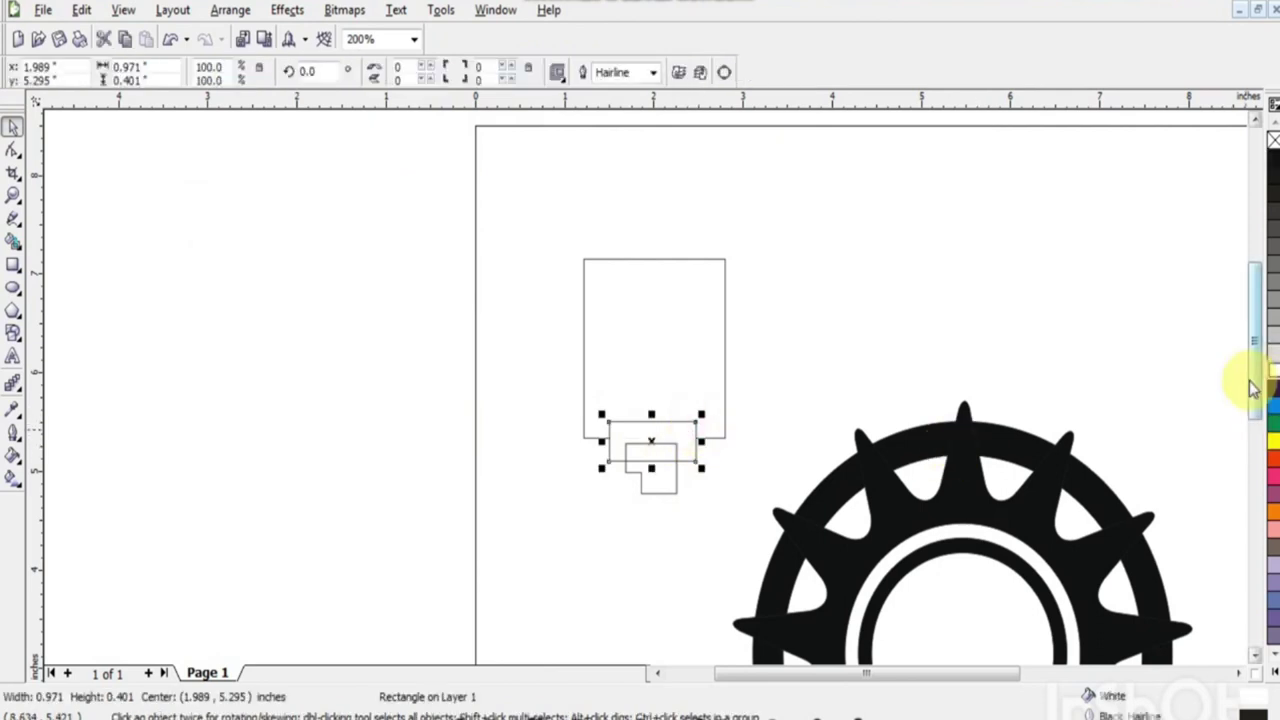
{"action": "key", "text": "shift+Page_Down"}
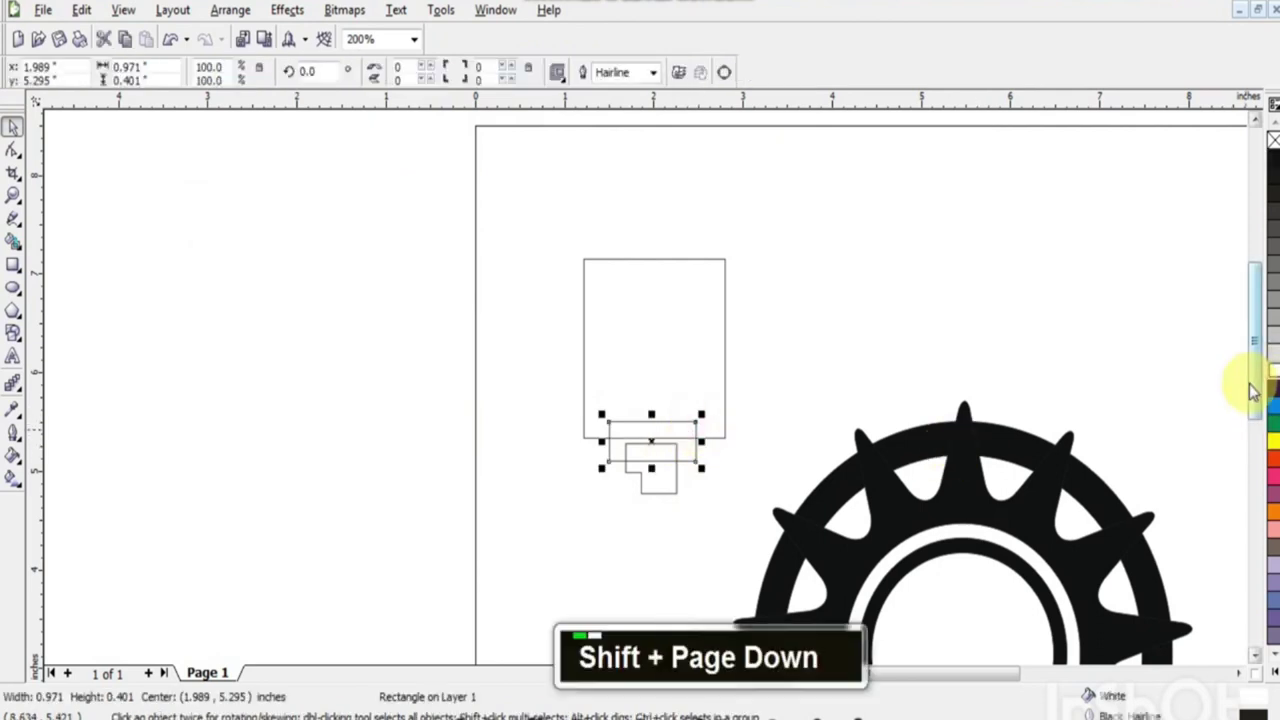
Fill the notched shape with black and send it behind the white rectangle
{"action": "left_click", "coordinate": [676, 456]}
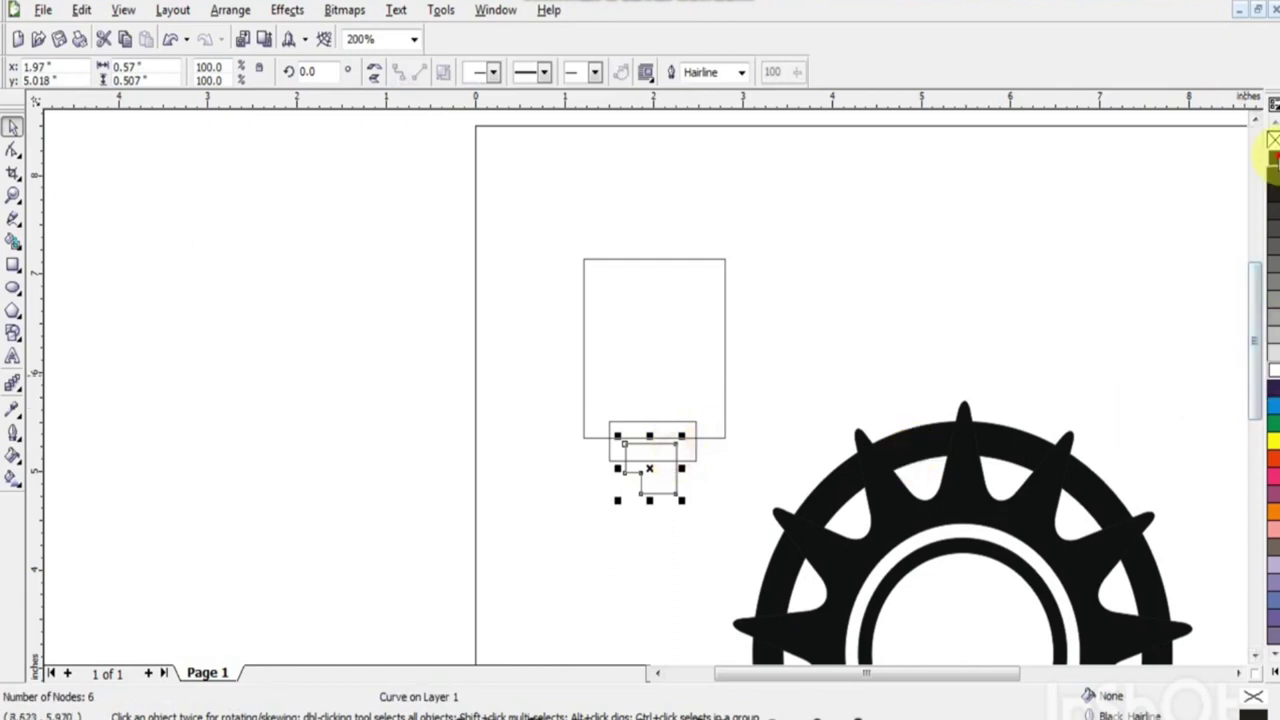
{"action": "left_click", "coordinate": [1272, 156]}
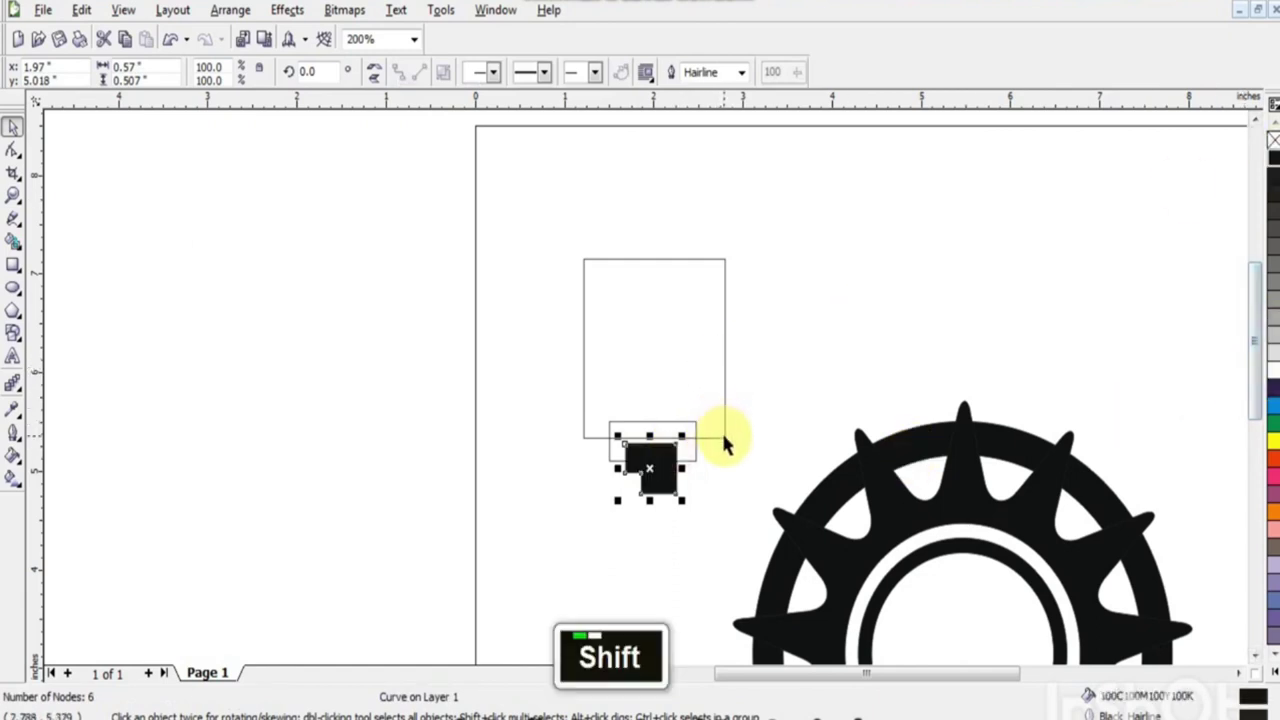
{"action": "key", "text": "shift+Page_Down"}
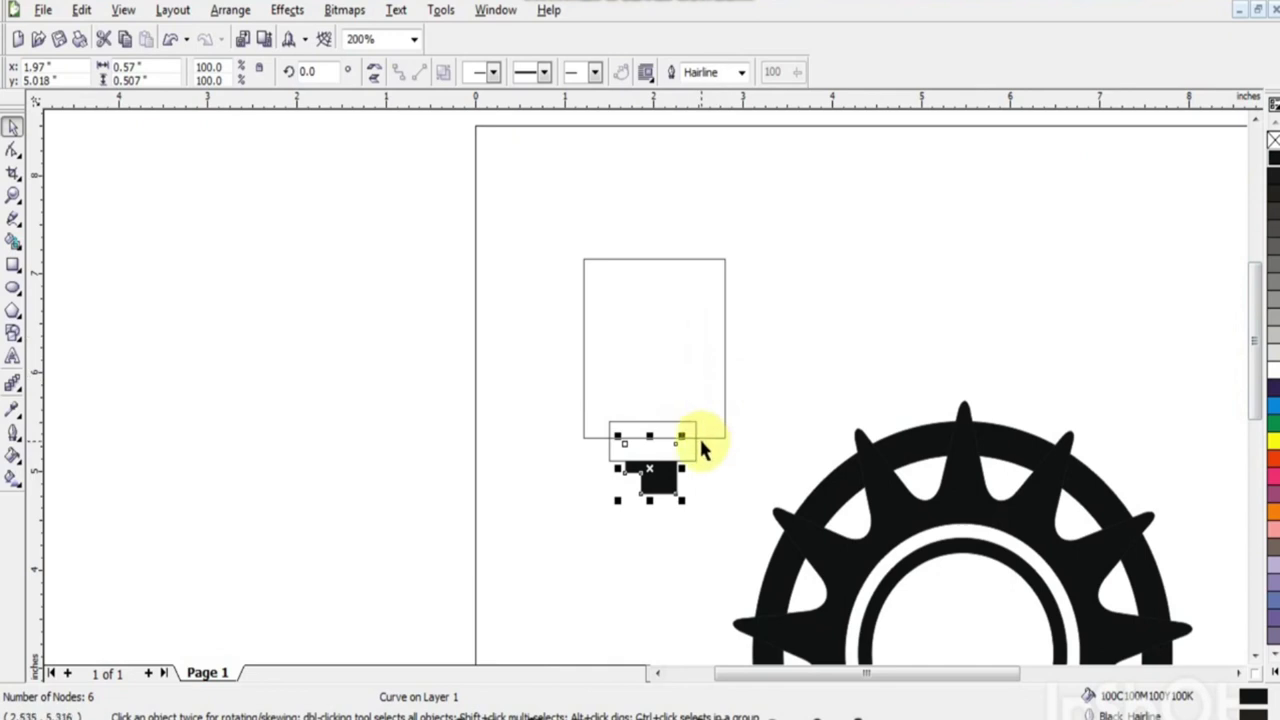
Fill the largest rectangle of the separate part with black
{"action": "left_click", "coordinate": [695, 428]}
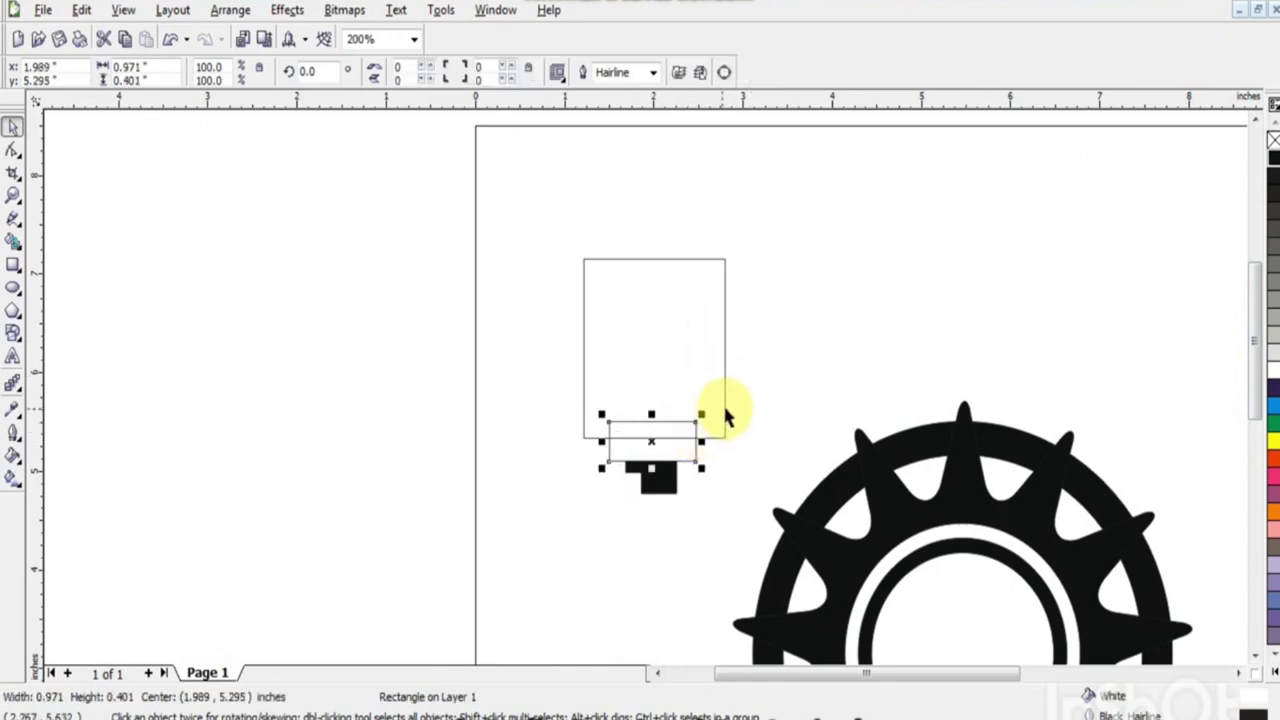
{"action": "left_click", "coordinate": [726, 414]}
{"action": "left_click", "coordinate": [1273, 160]}
{"action": "double_click", "coordinate": [971, 294]}
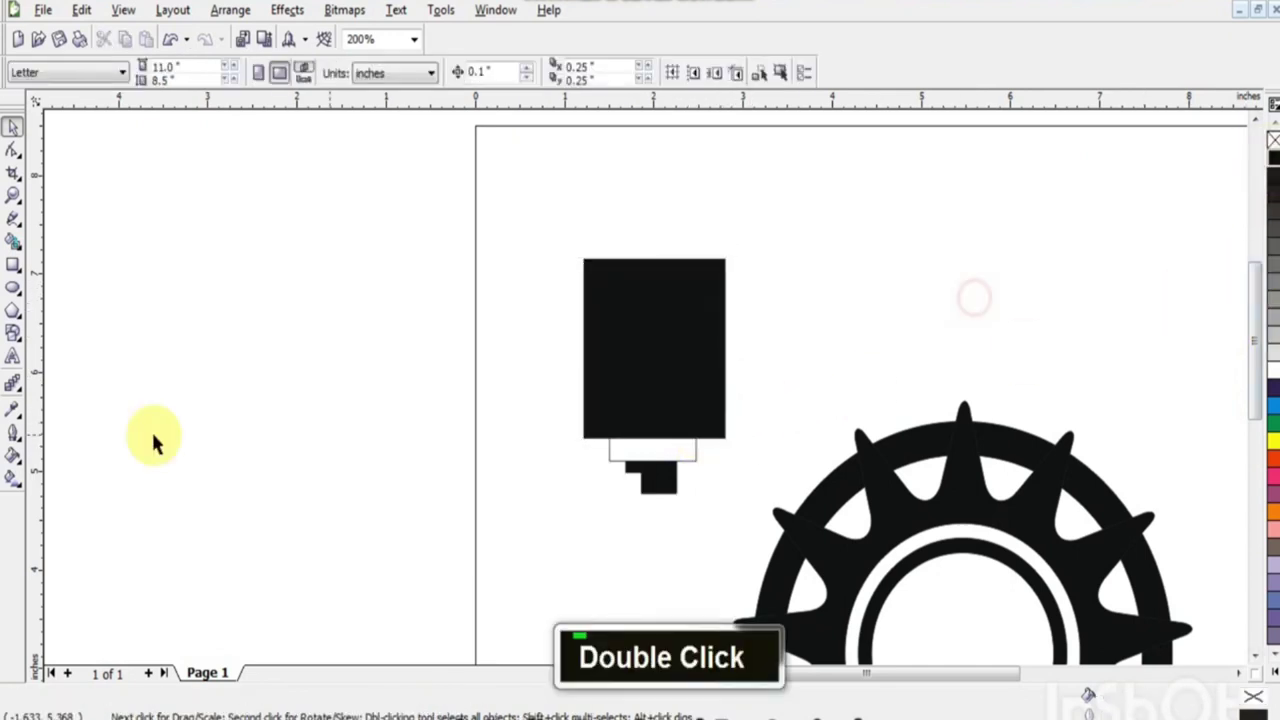
Draw a nearly horizontal Bezier line about 1.58 inches wide across the lower part of the large black rectangle, edge to edge
{"action": "left_click", "coordinate": [16, 222]}
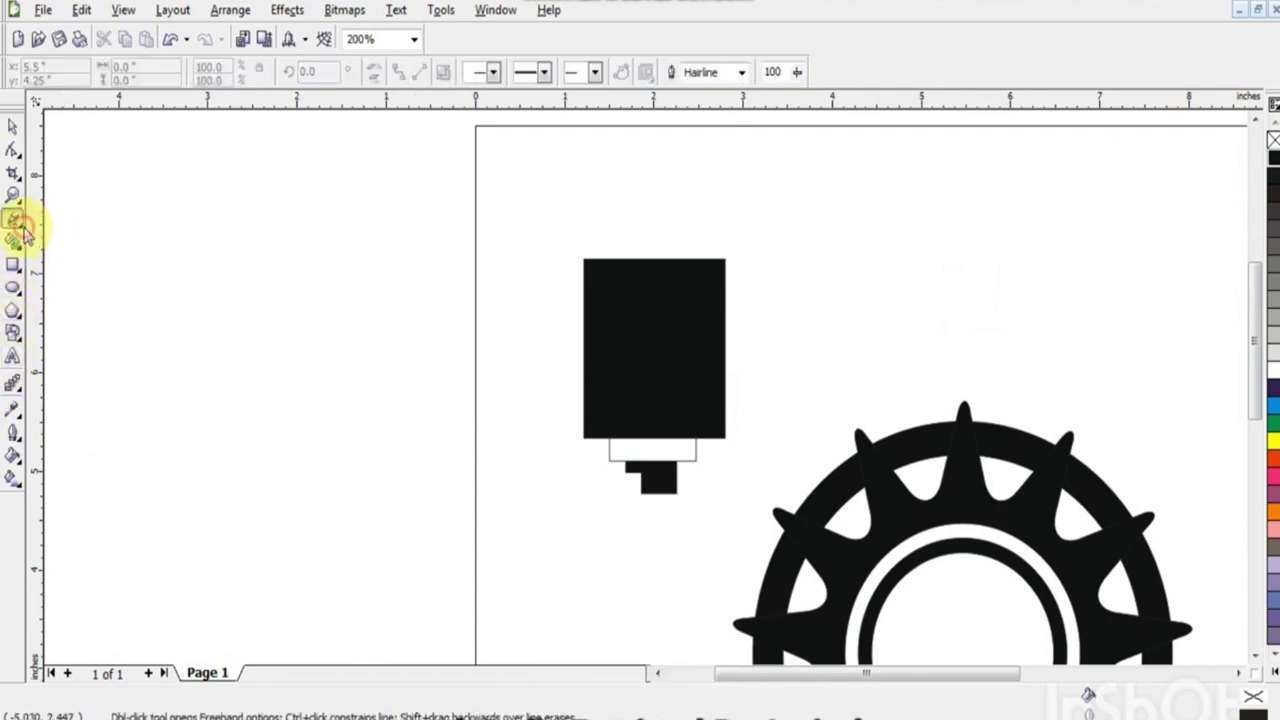
{"action": "left_click", "coordinate": [22, 238]}
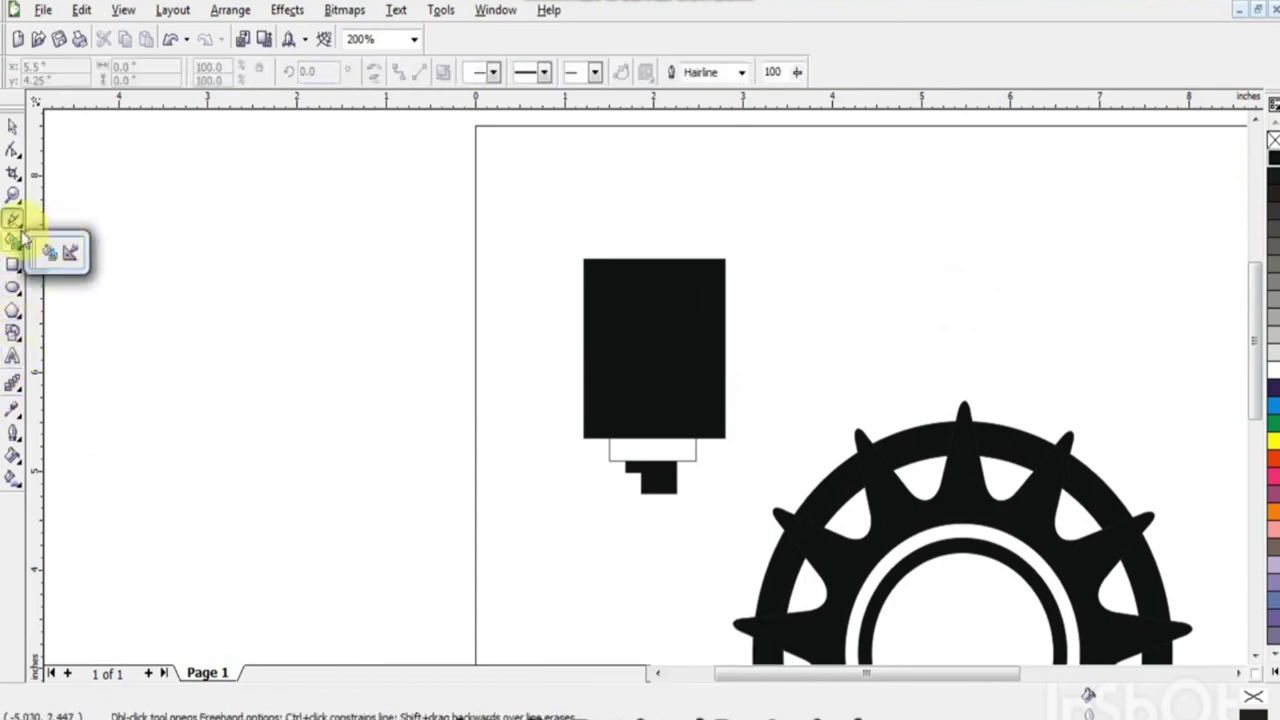
{"action": "left_click", "coordinate": [16, 222]}
{"action": "left_click", "coordinate": [90, 231]}
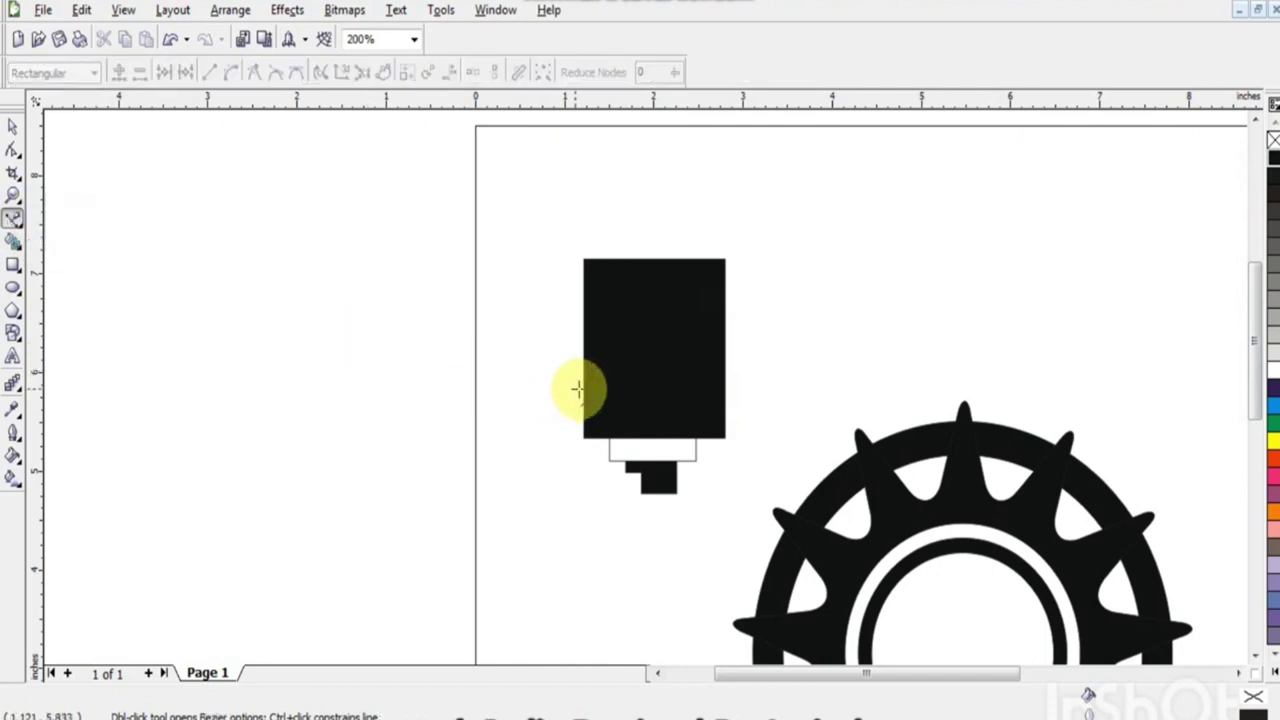
{"action": "left_click", "coordinate": [583, 382]}
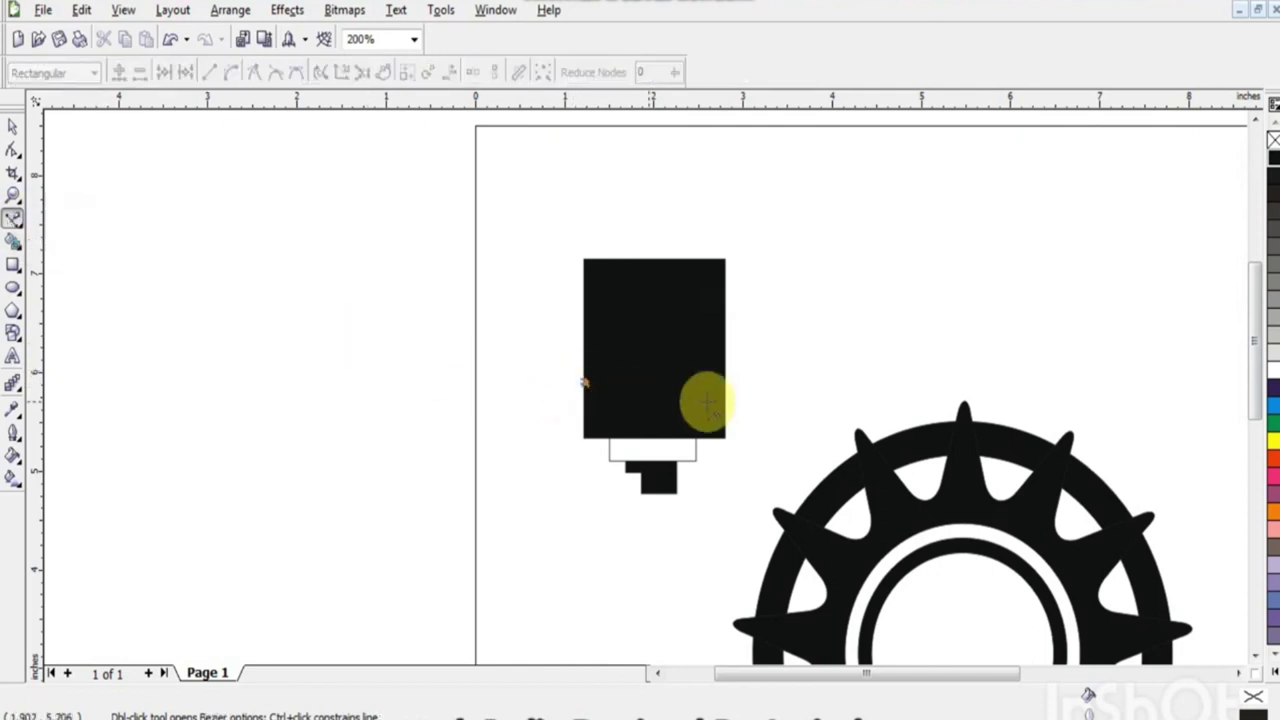
{"action": "left_click", "coordinate": [727, 390], "text": "shift"}
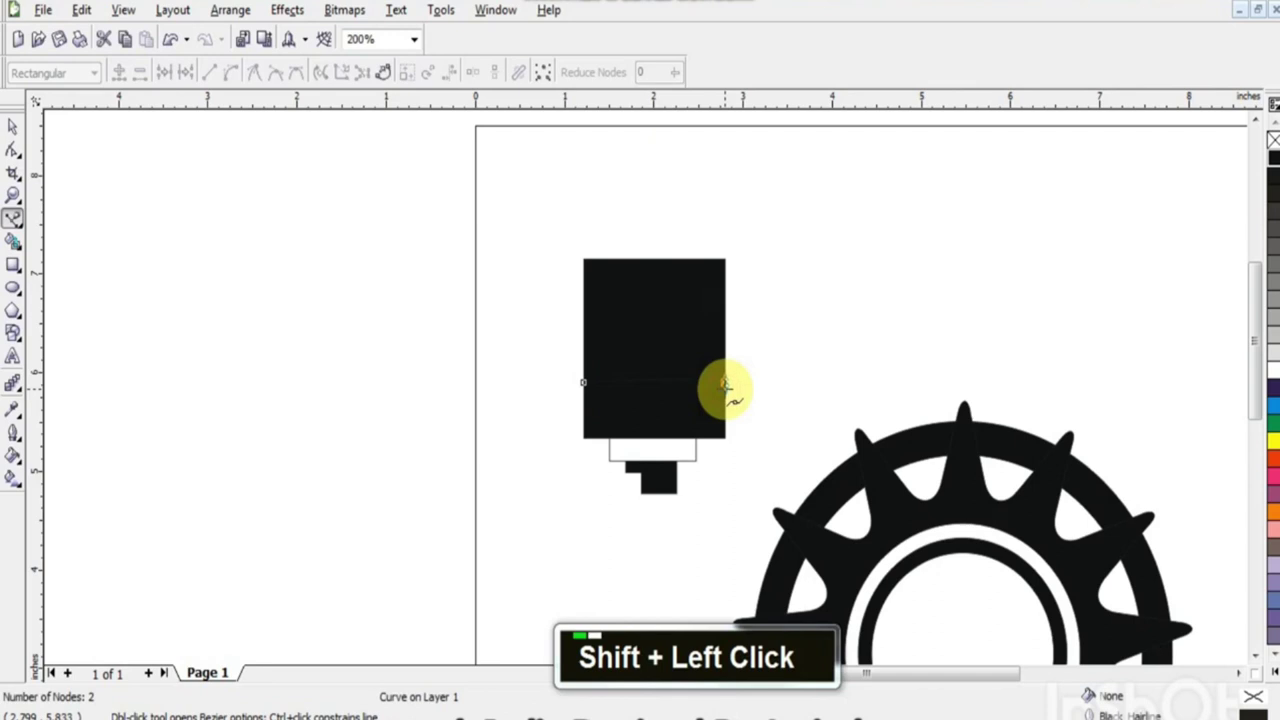
Set the line's outline width to 4.0 pt and its outline colour to white
{"action": "left_click", "coordinate": [13, 127]}
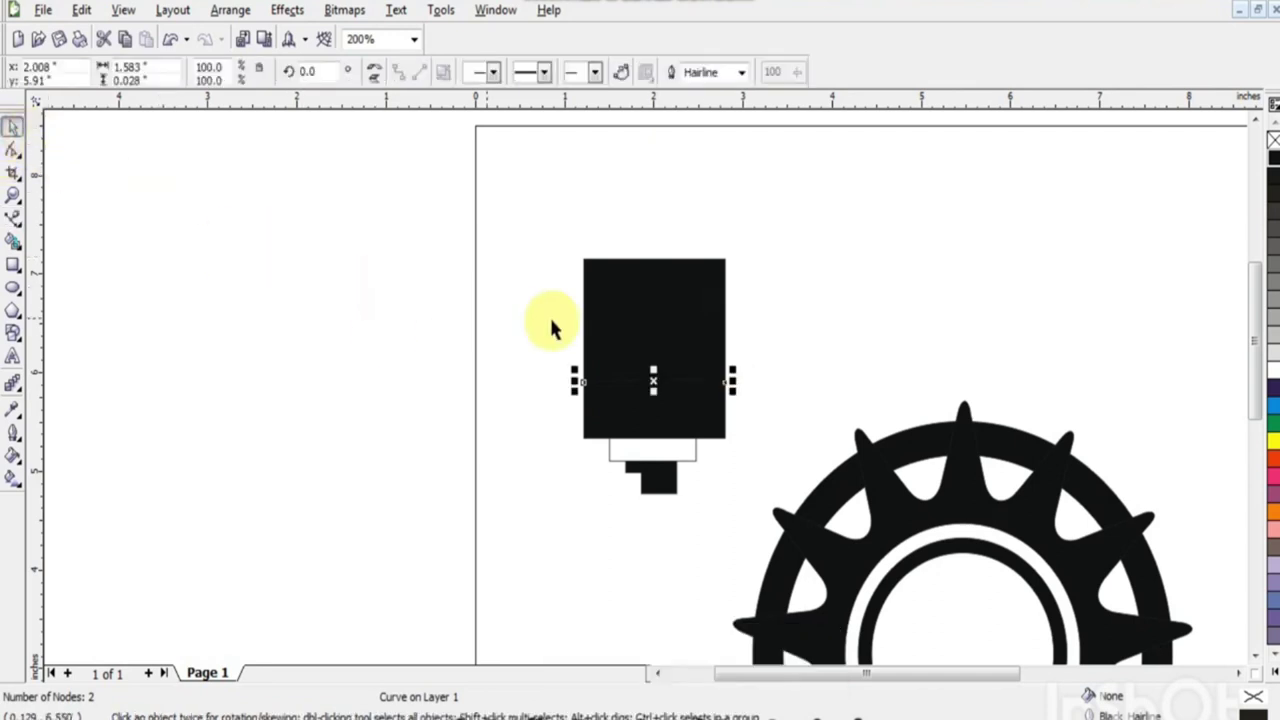
{"action": "left_click", "coordinate": [743, 80]}
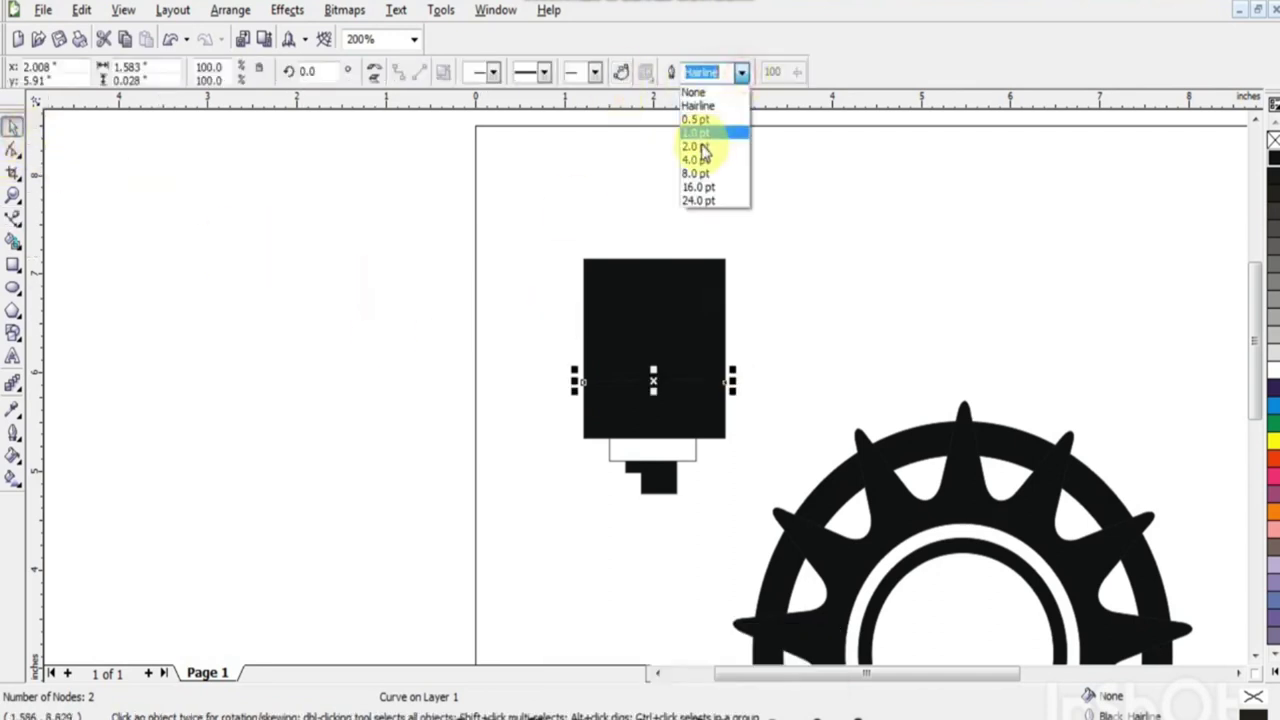
{"action": "left_click", "coordinate": [700, 165]}
{"action": "right_click", "coordinate": [1274, 371]}
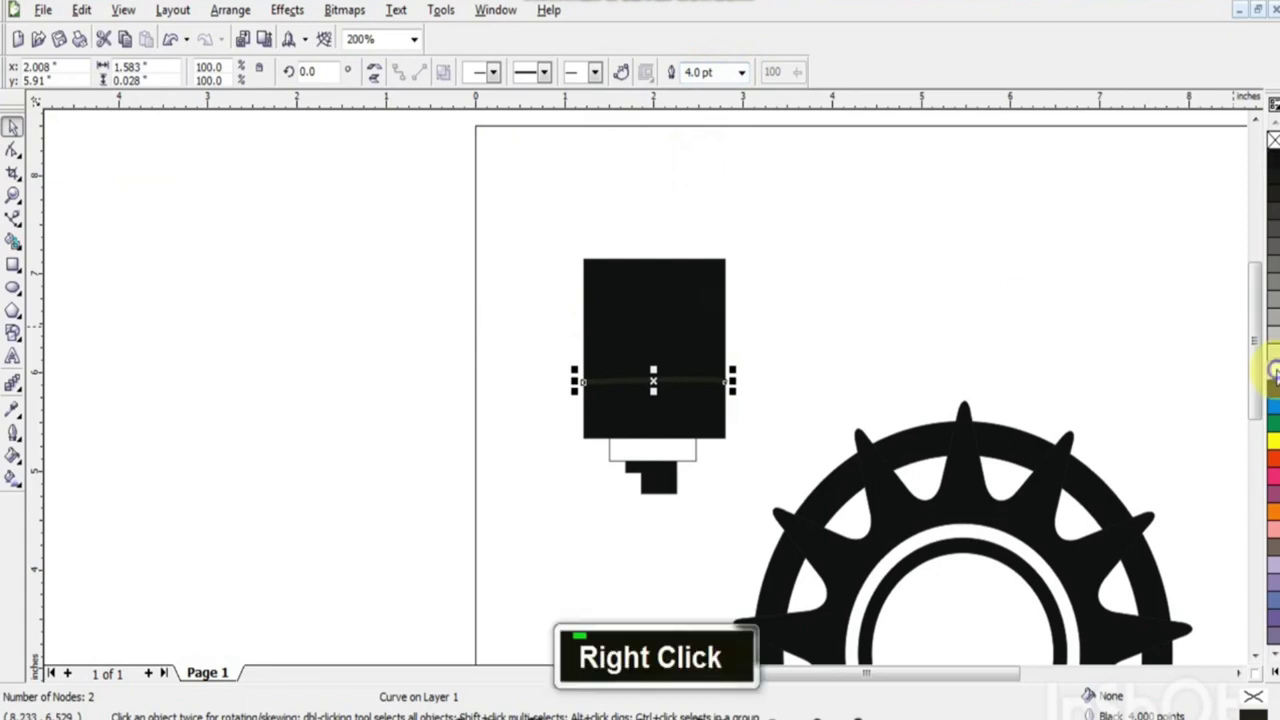
{"action": "left_click", "coordinate": [737, 400]}
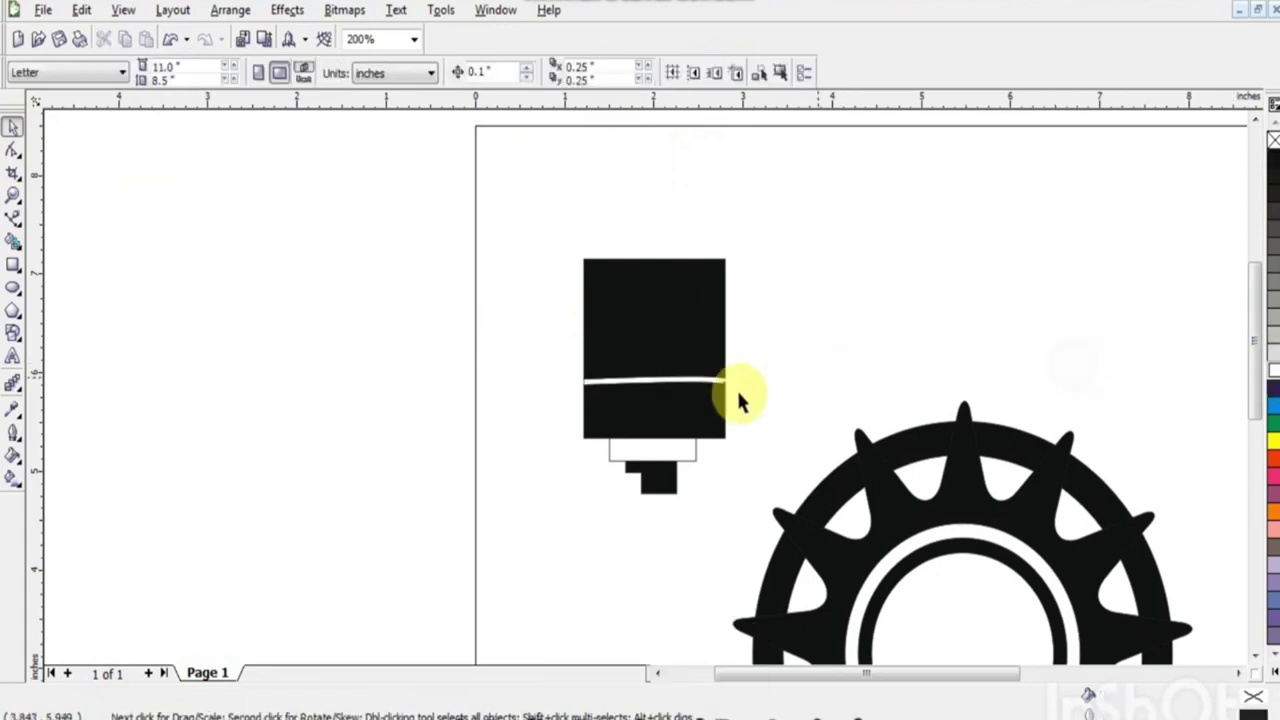
Convert the slightly curved white line into a straight line with the Shape tool
{"action": "left_click", "coordinate": [678, 385]}
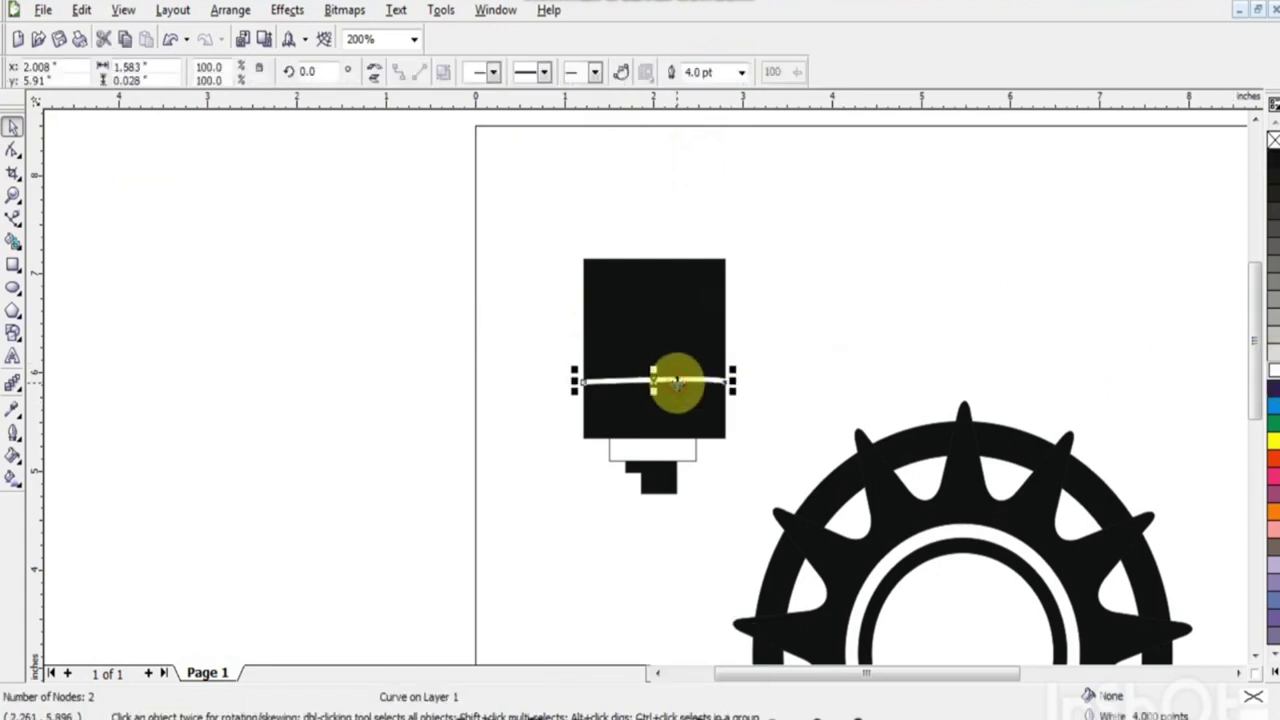
{"action": "left_click", "coordinate": [14, 152]}
{"action": "right_click", "coordinate": [728, 390]}
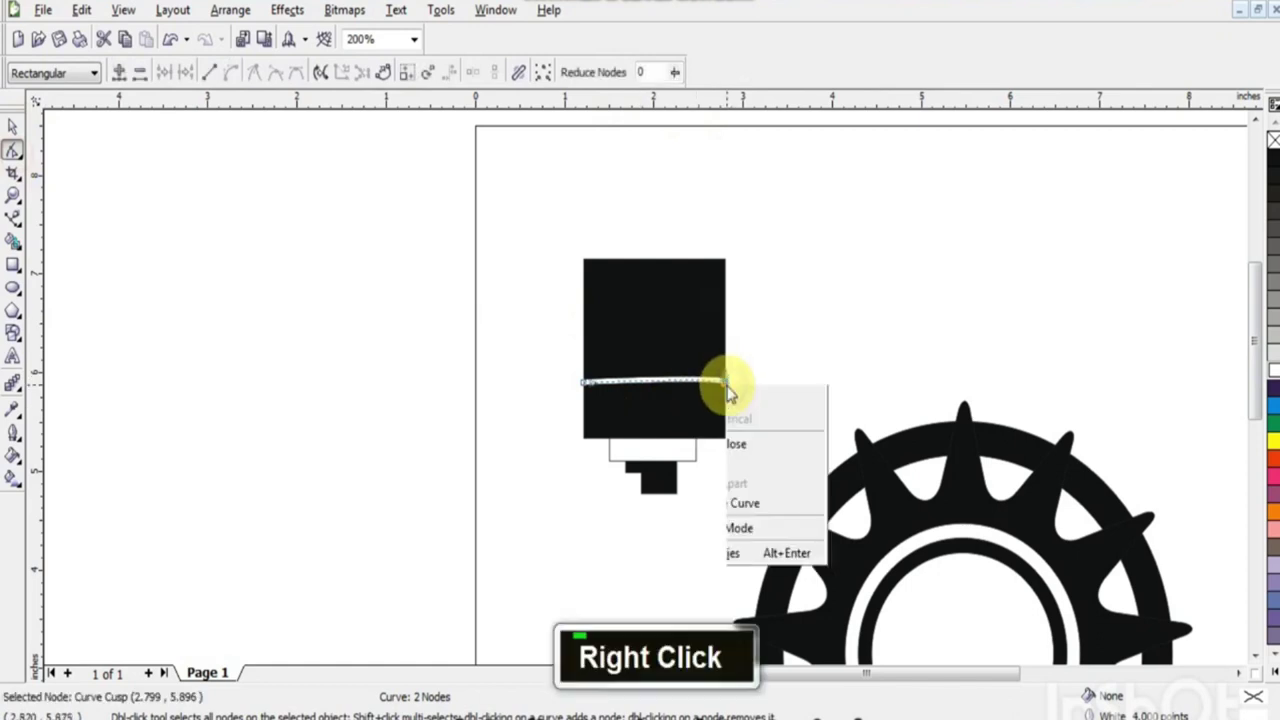
{"action": "left_click", "coordinate": [760, 443]}
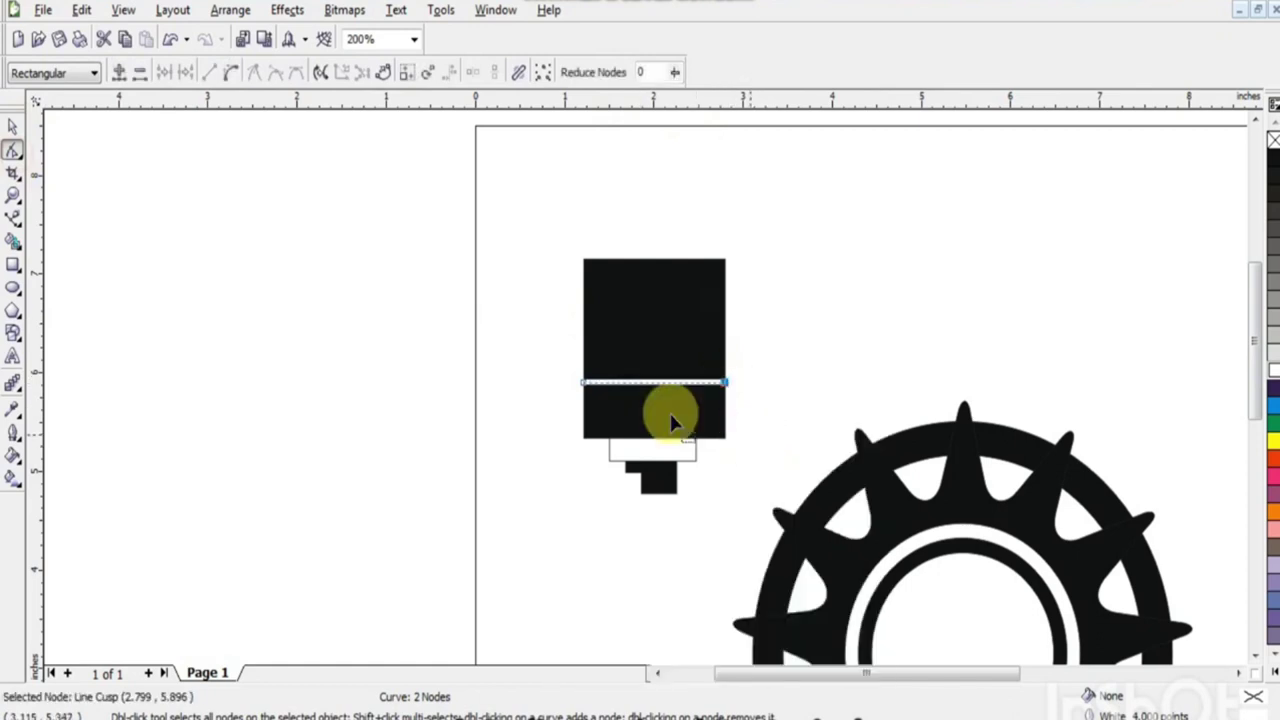
Duplicate the white line seven times upward across the black rectangle, spacing the copies 0.15 inches apart
{"action": "left_click", "coordinate": [12, 128]}
{"action": "key", "text": "KP_Add"}
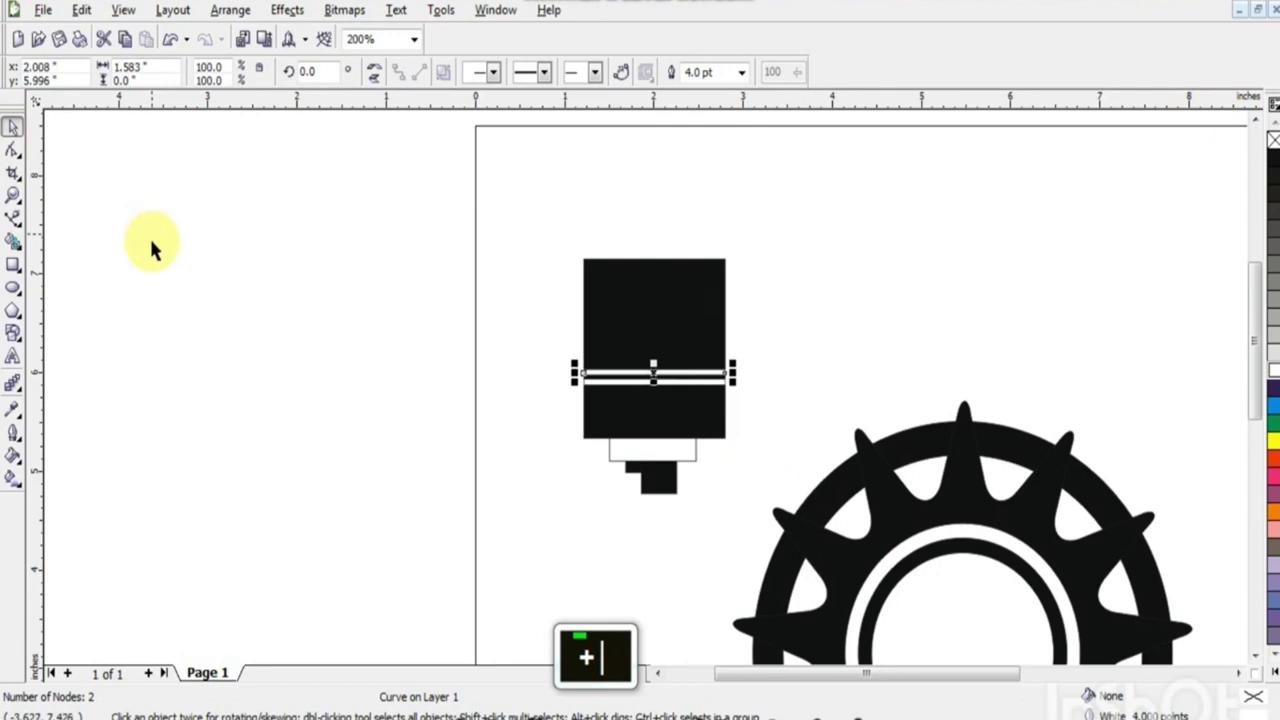
{"action": "key", "text": "ctrl+Up"}
{"action": "key", "text": "KP_Add"}
{"action": "key", "text": "ctrl+Up"}
{"action": "key", "text": "ctrl+Up"}
{"action": "key", "text": "KP_Add"}
{"action": "key", "text": "ctrl+Up"}
{"action": "key", "text": "KP_Add"}
{"action": "key", "text": "ctrl+Up"}
{"action": "key", "text": "KP_Add"}
{"action": "key", "text": "ctrl+Up"}
{"action": "key", "text": "KP_Add"}
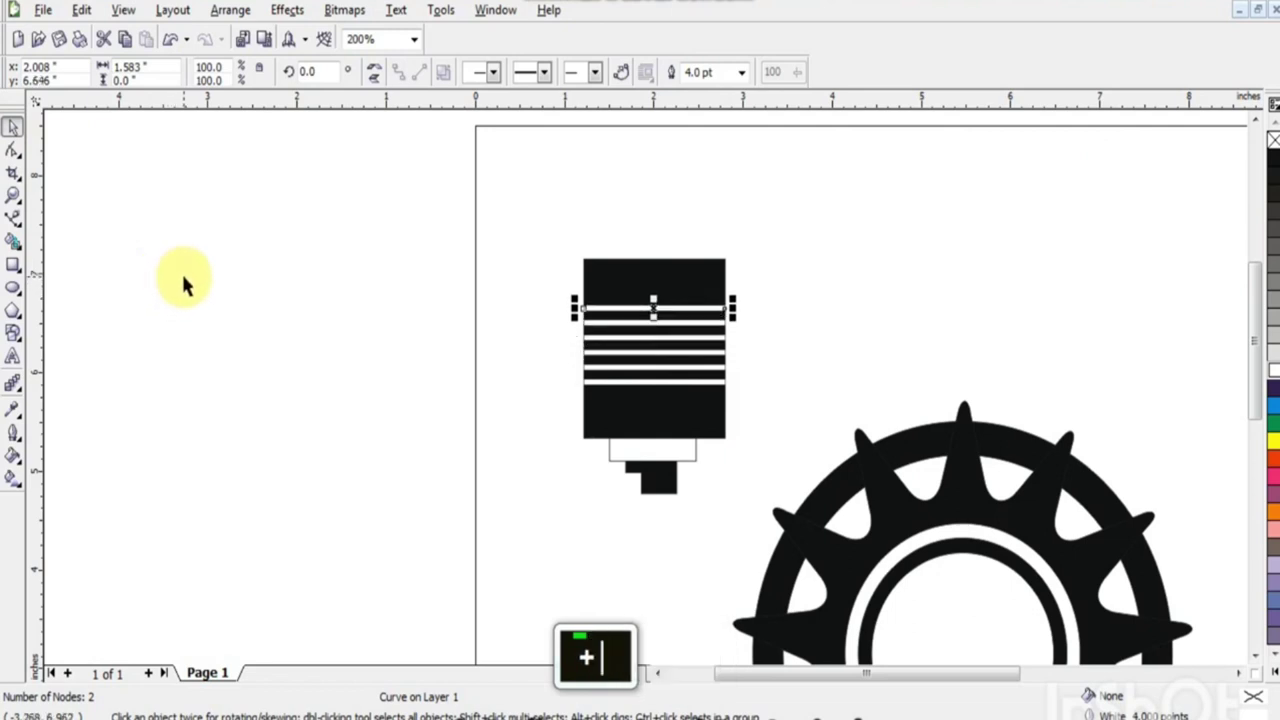
{"action": "key", "text": "ctrl+Up"}
{"action": "key", "text": "KP_Add"}
{"action": "key", "text": "ctrl+Up"}
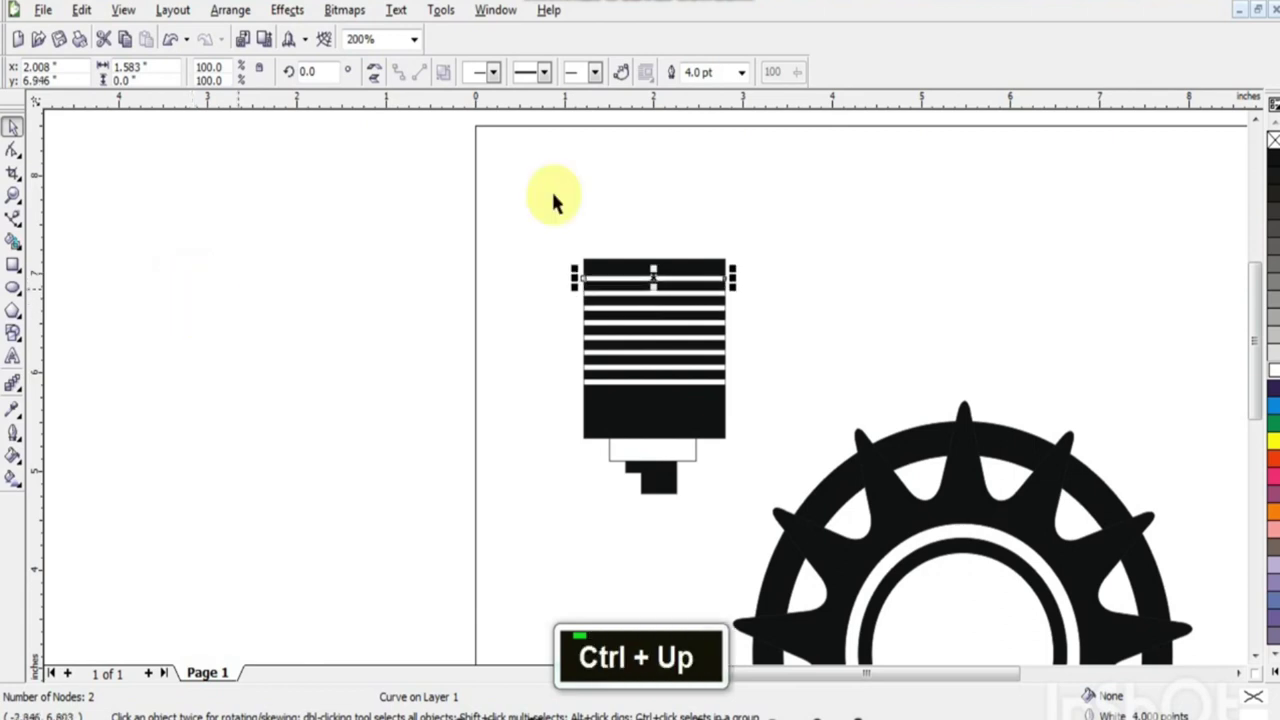
Select all eight white lines and nudge them up 0.05 inches
{"action": "left_click", "coordinate": [1045, 289]}
{"action": "left_click_drag", "start_coordinate": [544, 270], "coordinate": [782, 400]}
{"action": "key", "text": "ctrl+Up"}
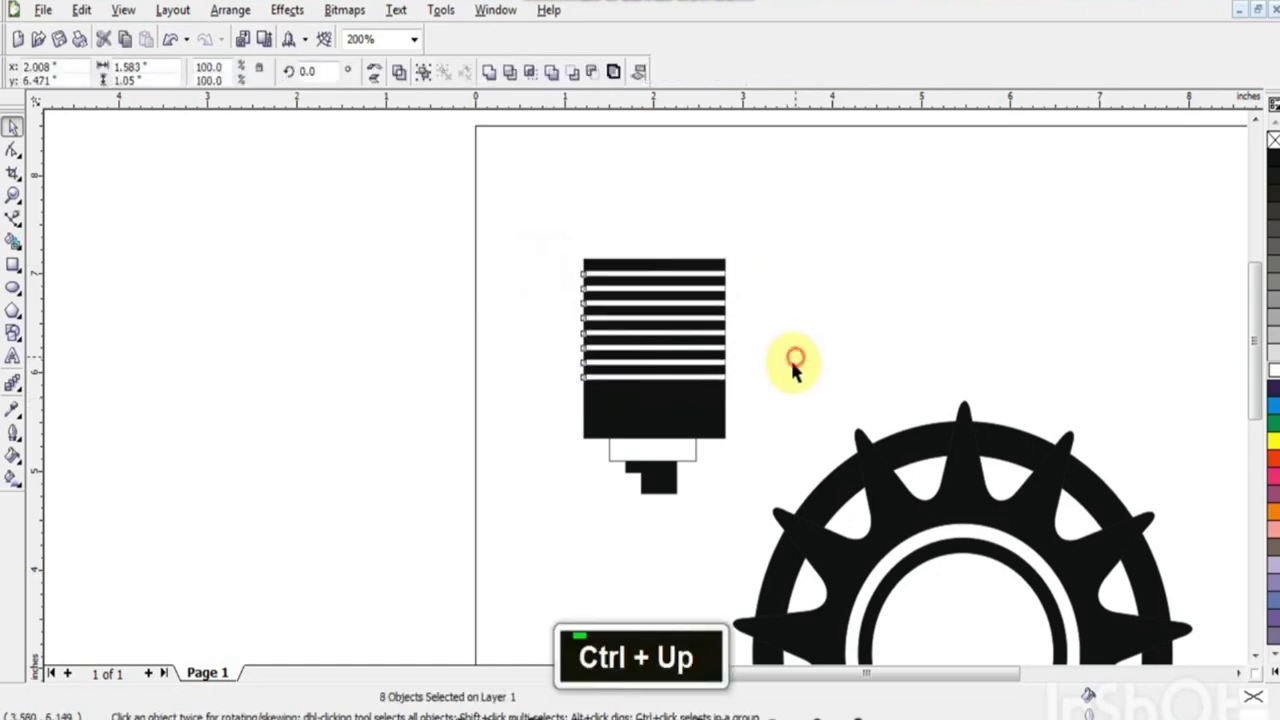
Remove the outline from the white rectangle between the striped block and the notched shape
{"action": "left_click", "coordinate": [531, 223]}
{"action": "left_click_drag", "start_coordinate": [535, 224], "coordinate": [795, 532]}
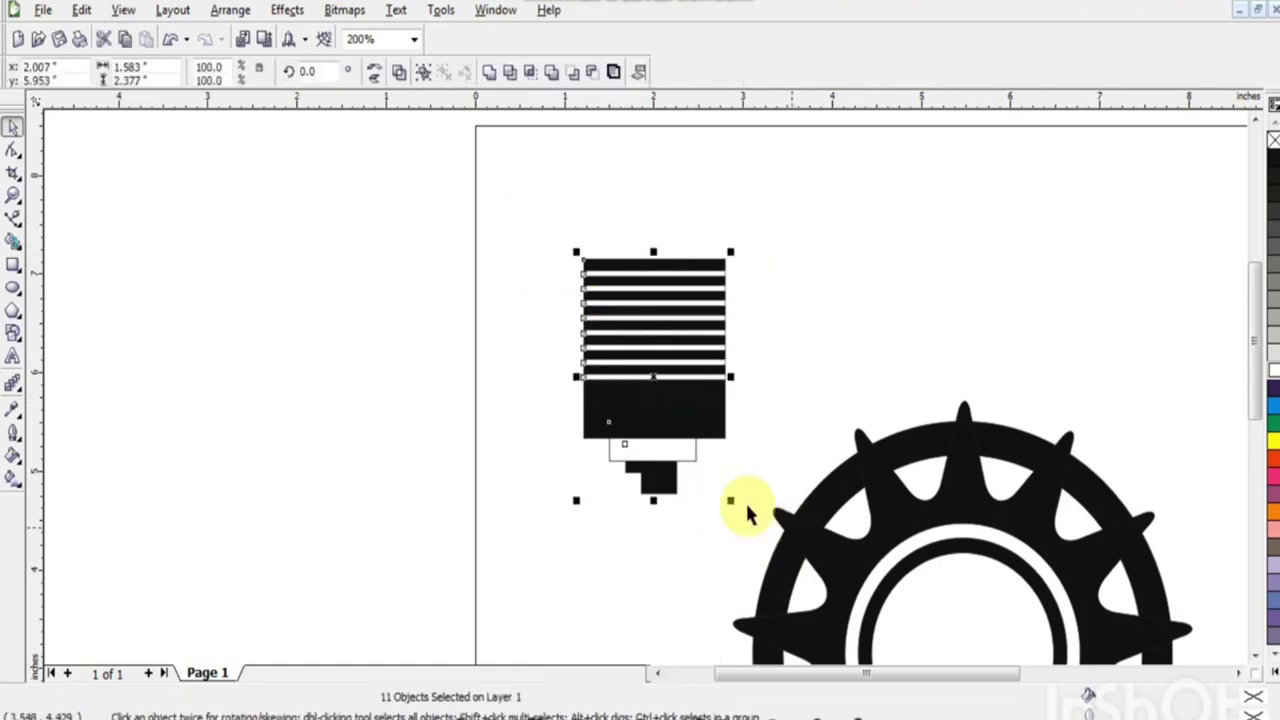
{"action": "left_click", "coordinate": [697, 451]}
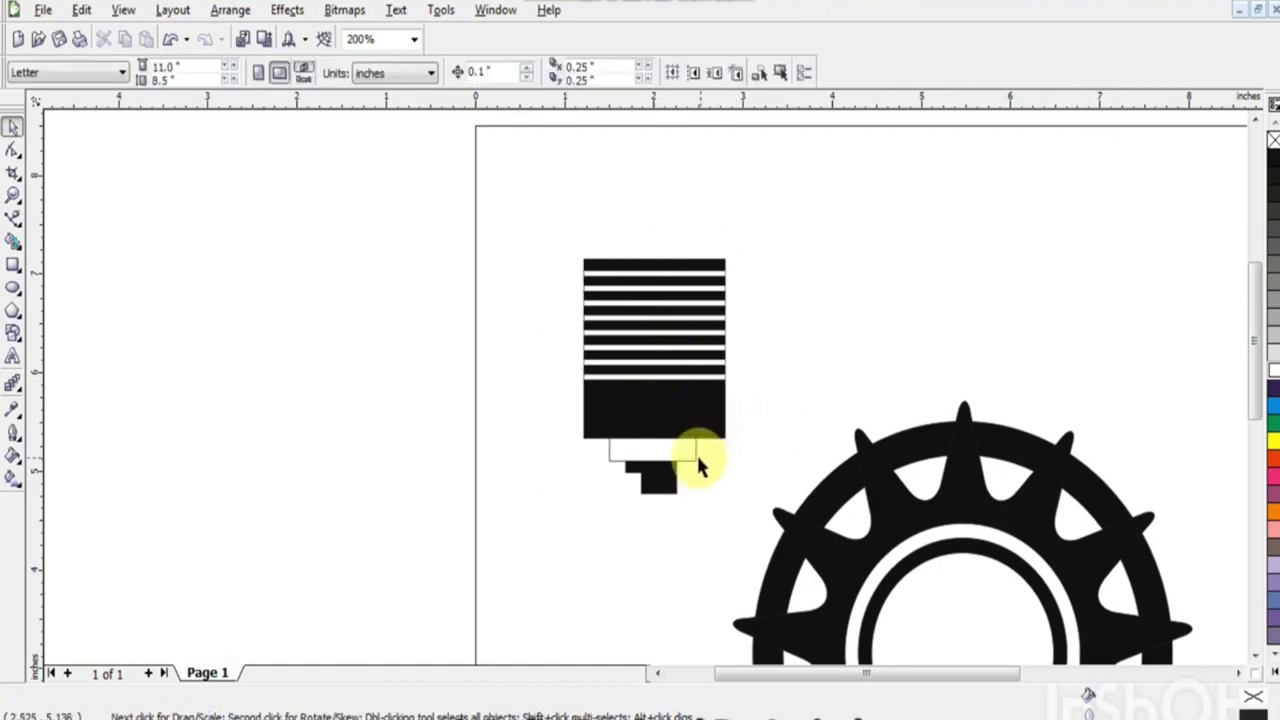
{"action": "left_click", "coordinate": [694, 451]}
{"action": "right_click", "coordinate": [1273, 140]}
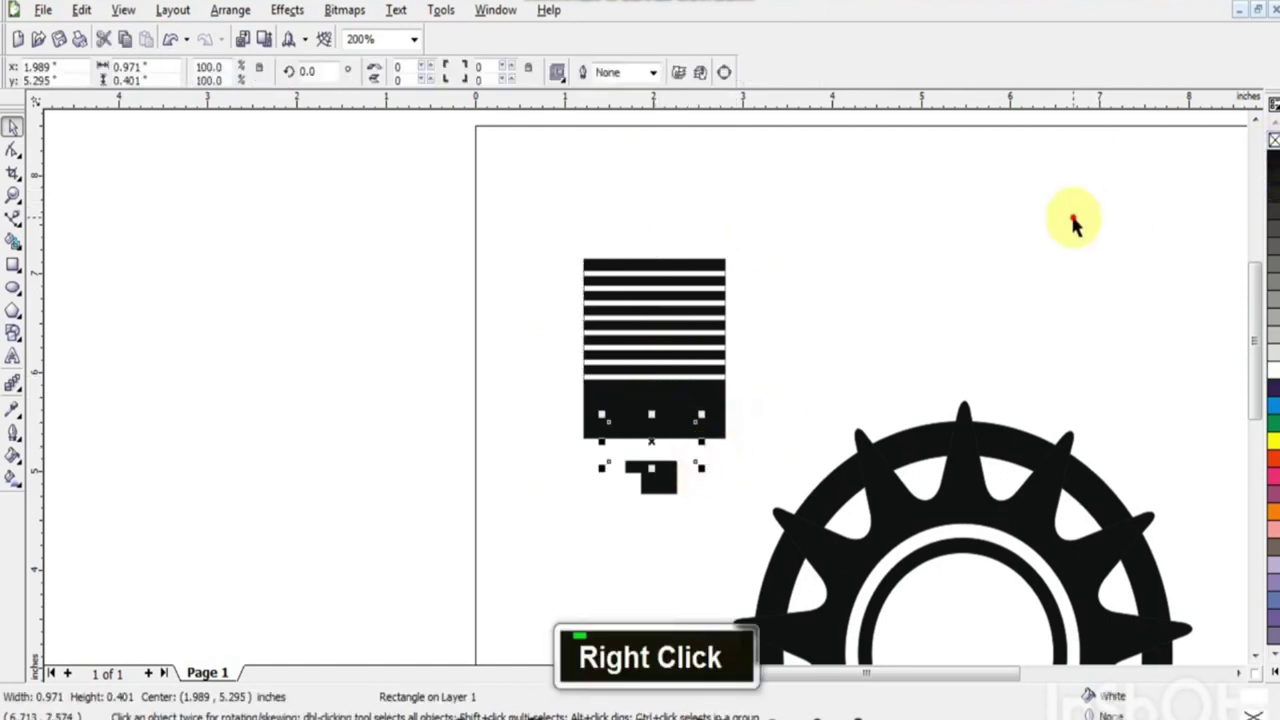
Group the striped block, white rectangle and notched shape into one part
{"action": "left_click", "coordinate": [517, 257]}
{"action": "left_click_drag", "start_coordinate": [520, 222], "coordinate": [775, 503]}
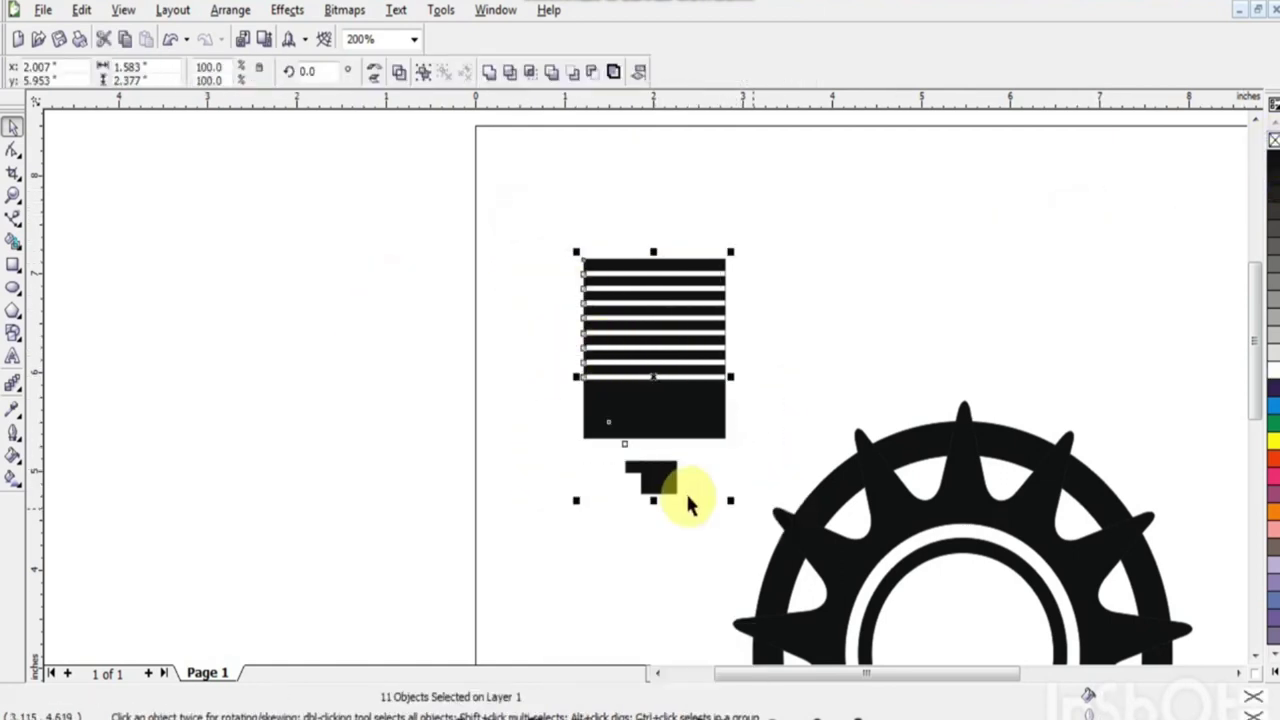
{"action": "left_click", "coordinate": [669, 487]}
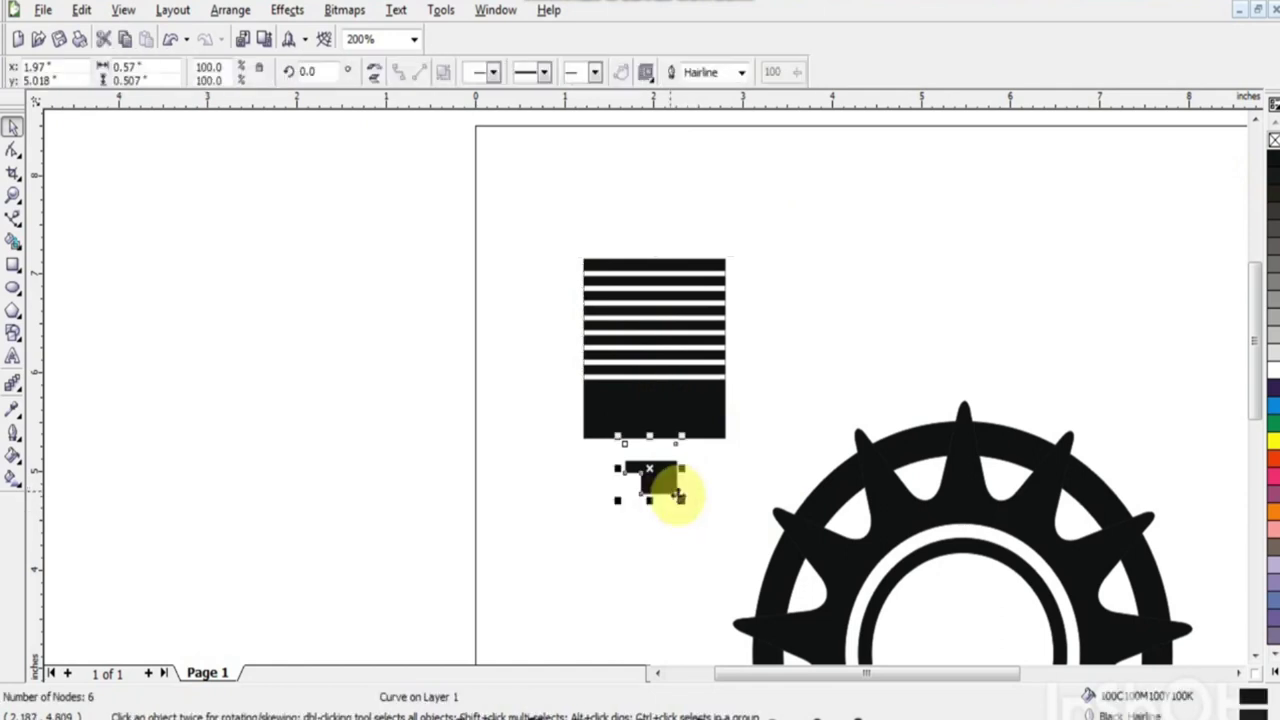
{"action": "left_click_drag", "start_coordinate": [516, 224], "coordinate": [785, 540]}
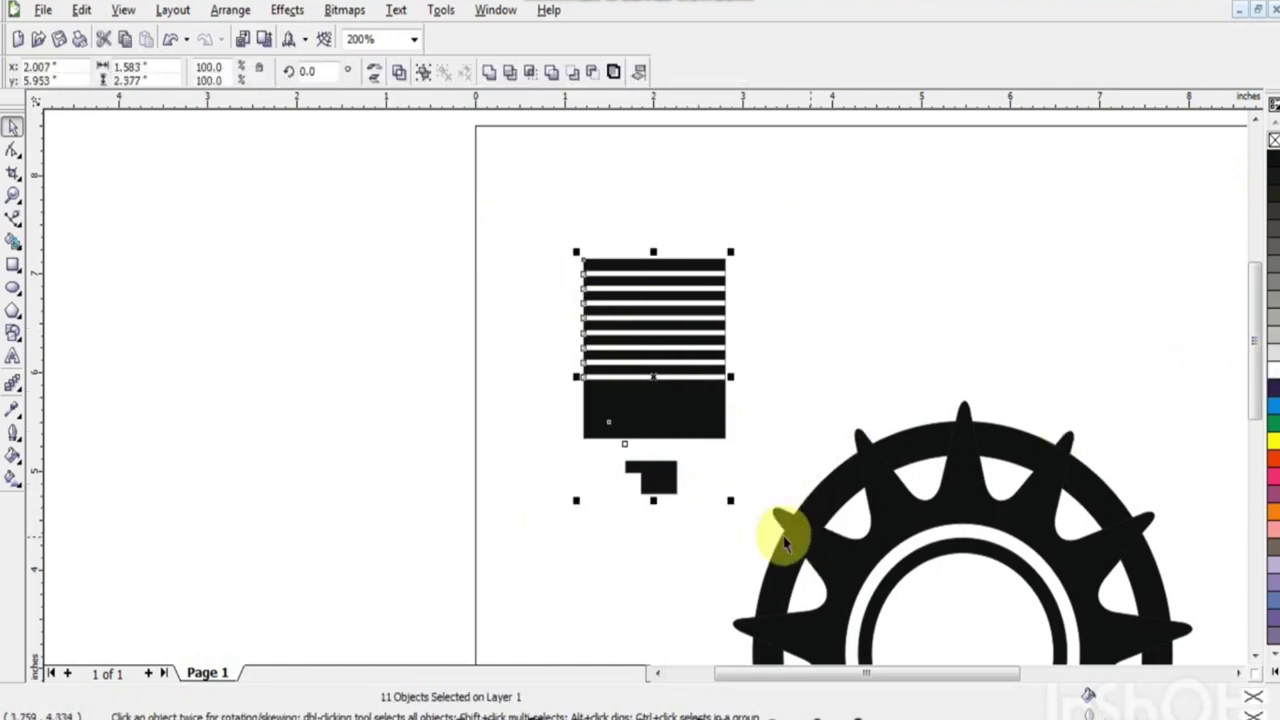
{"action": "left_click", "coordinate": [420, 76]}
Rotate the grouped part 36.1 degrees and move it against the gear's upper-left edge
{"action": "key", "text": "F3"}
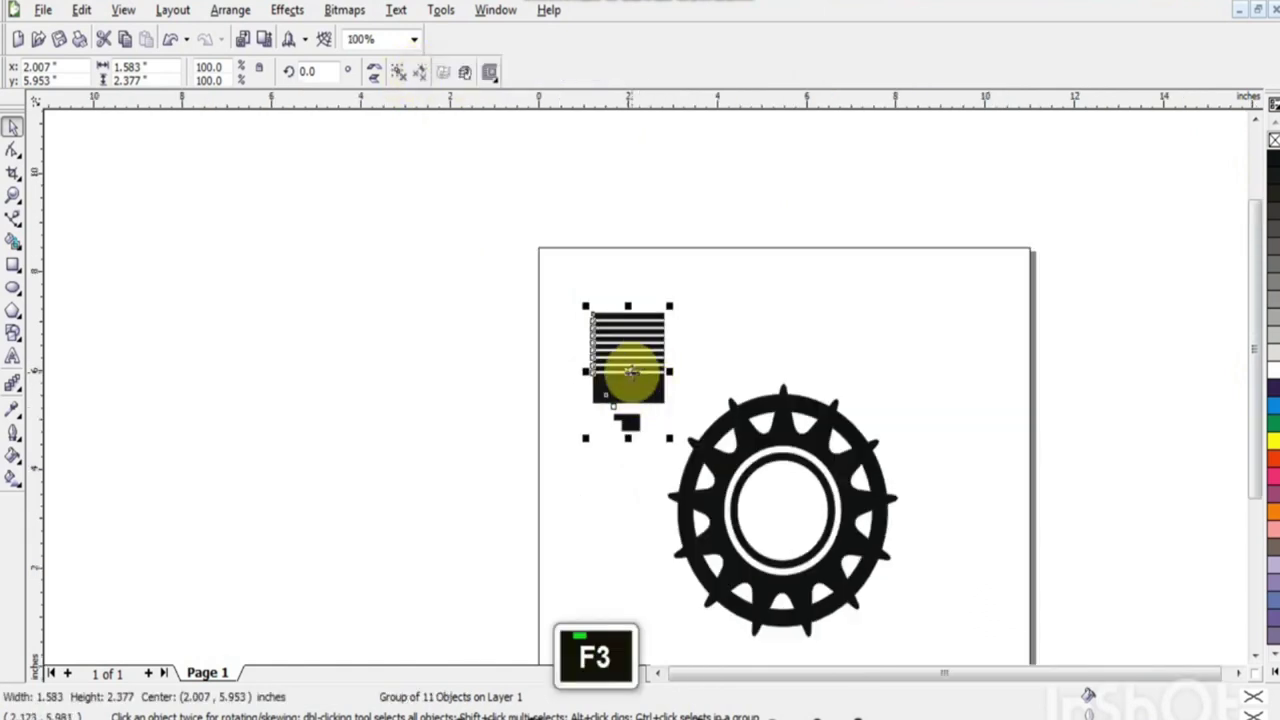
{"action": "left_click", "coordinate": [629, 372]}
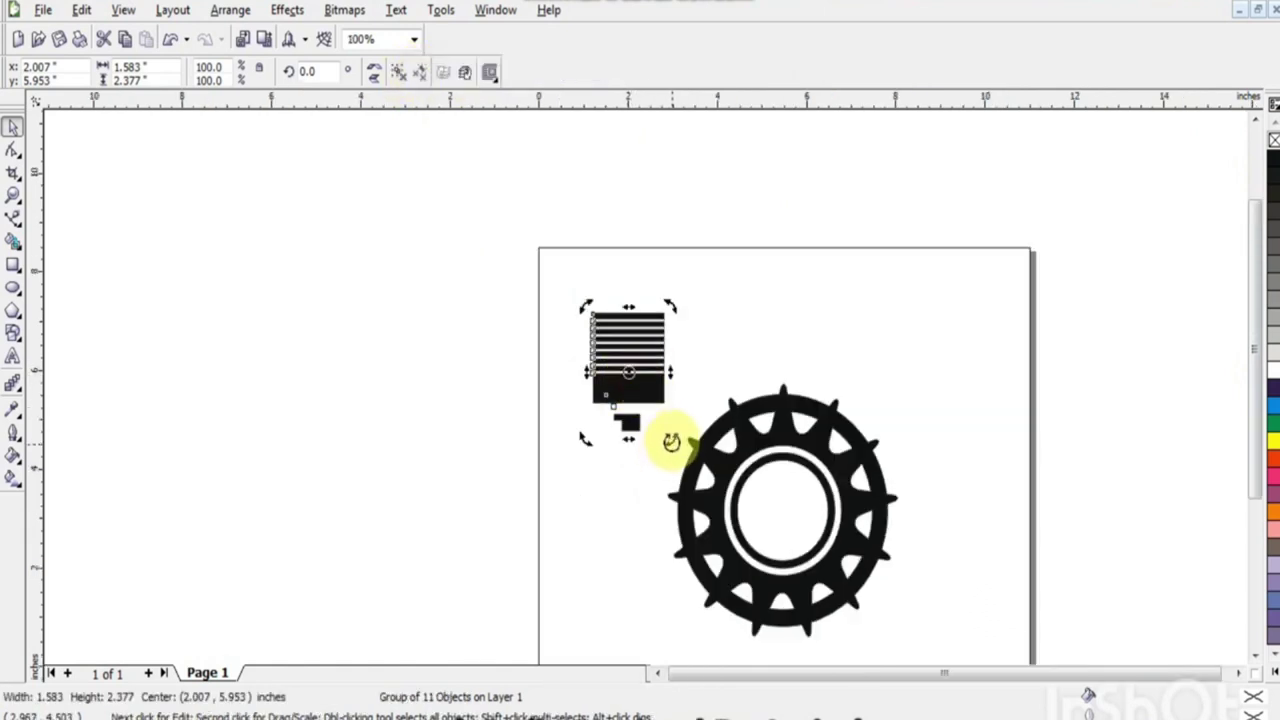
{"action": "left_click_drag", "start_coordinate": [670, 438], "coordinate": [700, 397]}
{"action": "left_click", "coordinate": [628, 372]}
{"action": "left_click_drag", "start_coordinate": [633, 371], "coordinate": [684, 370]}
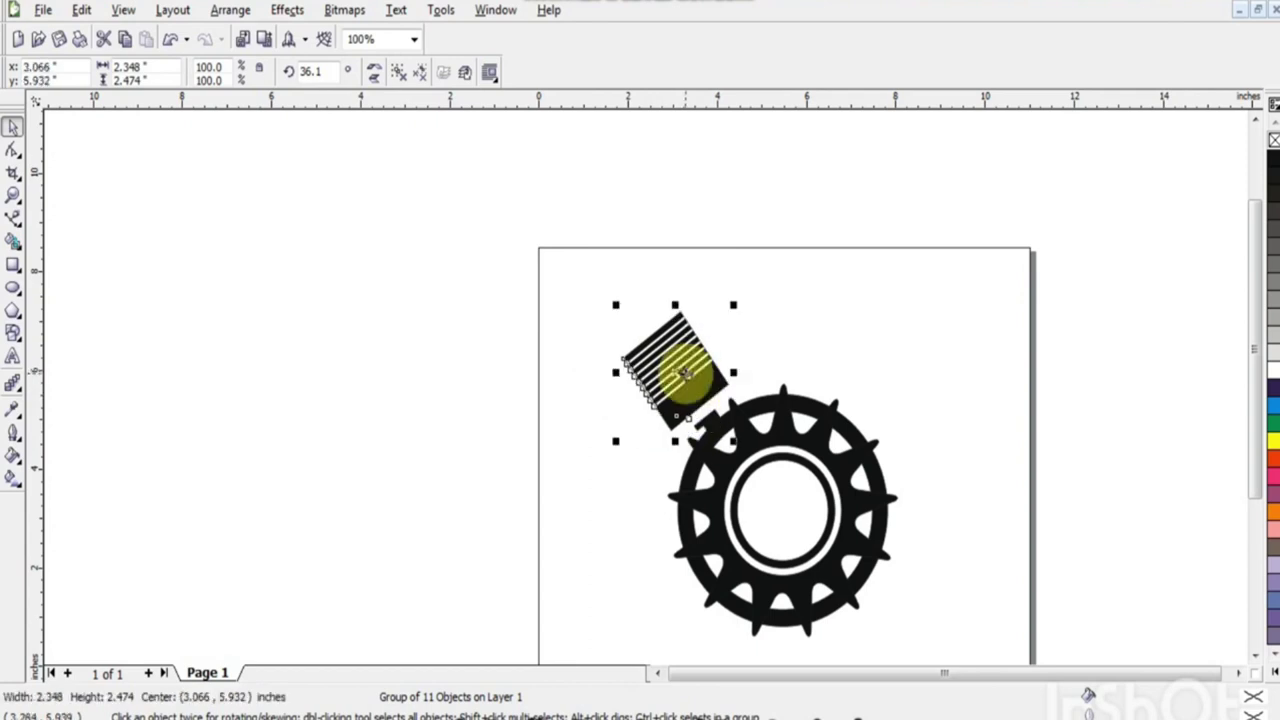
{"action": "left_click", "coordinate": [882, 328]}
Ungroup the tilted part and give its notched shape a white 4.0 pt outline
{"action": "left_click", "coordinate": [714, 425]}
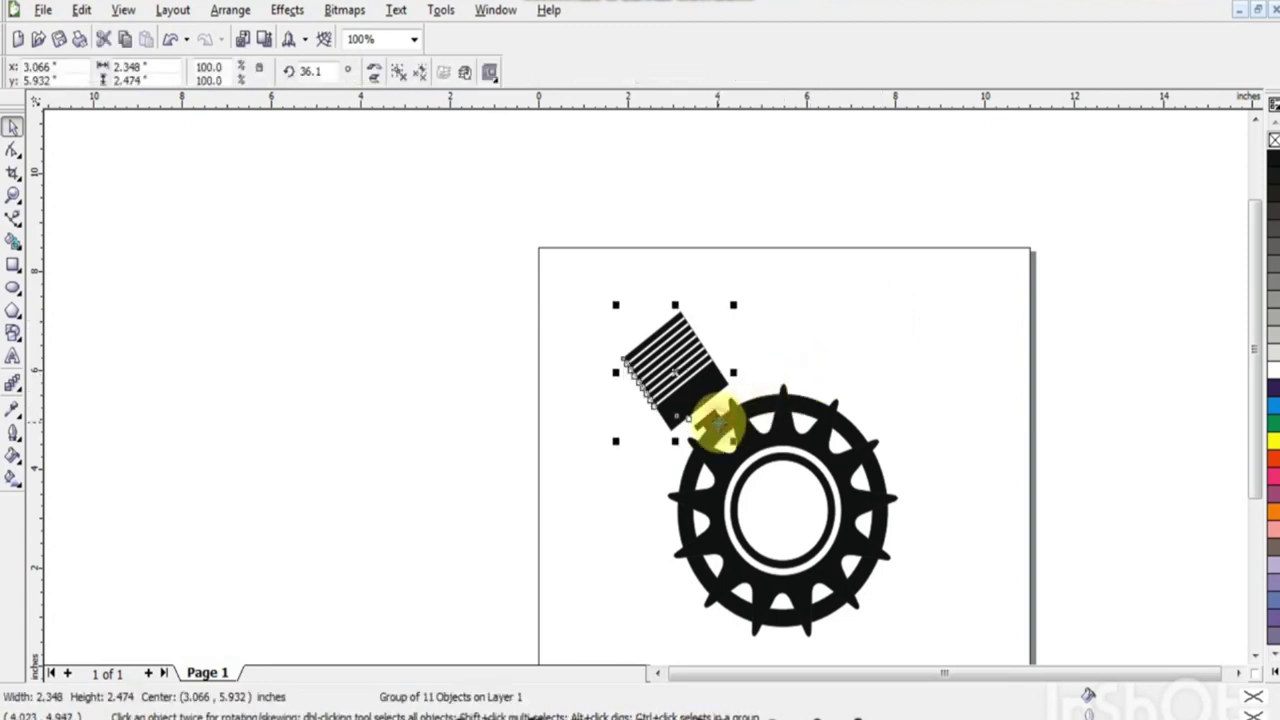
{"action": "left_click", "coordinate": [397, 74]}
{"action": "double_click", "coordinate": [713, 416]}
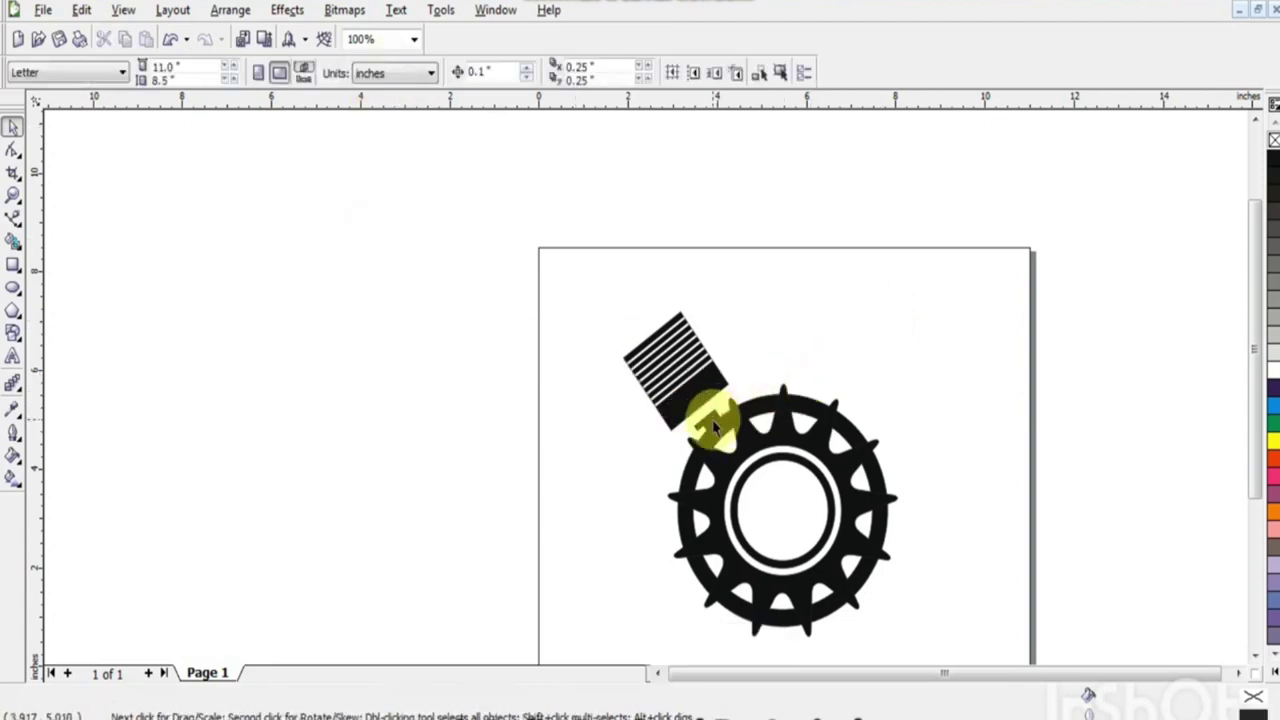
{"action": "right_click", "coordinate": [1274, 372]}
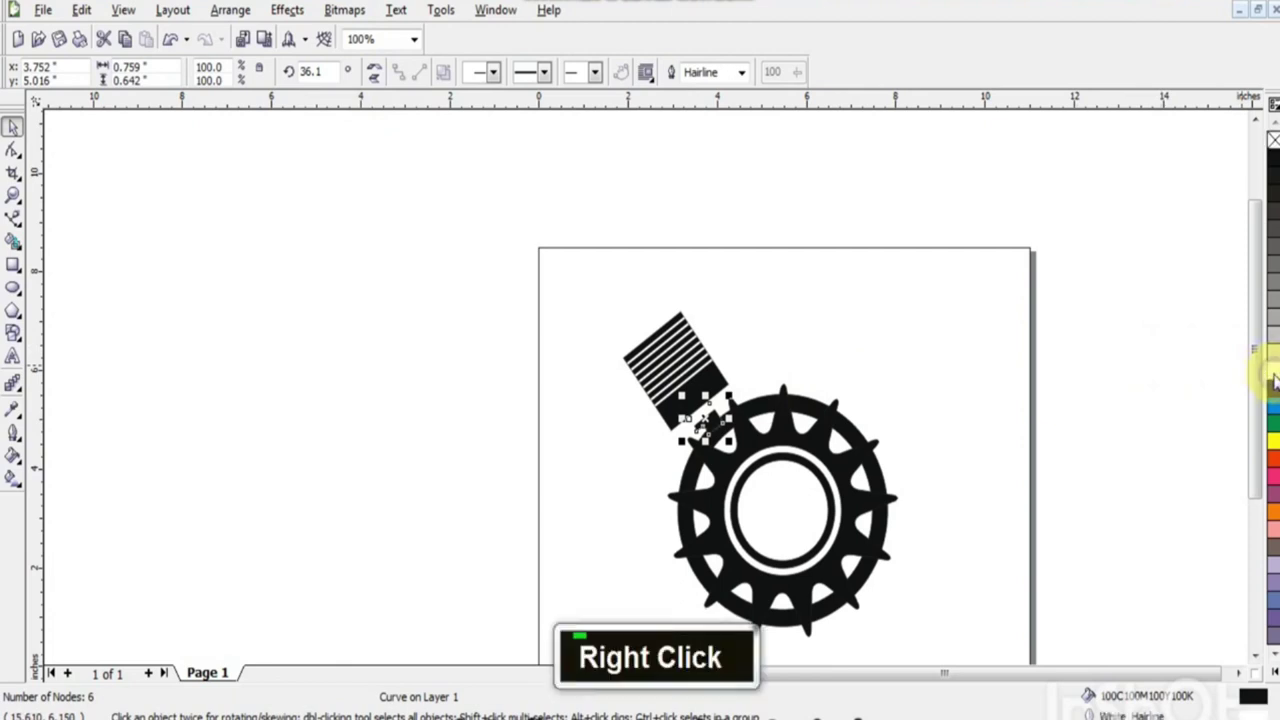
{"action": "left_click", "coordinate": [741, 72]}
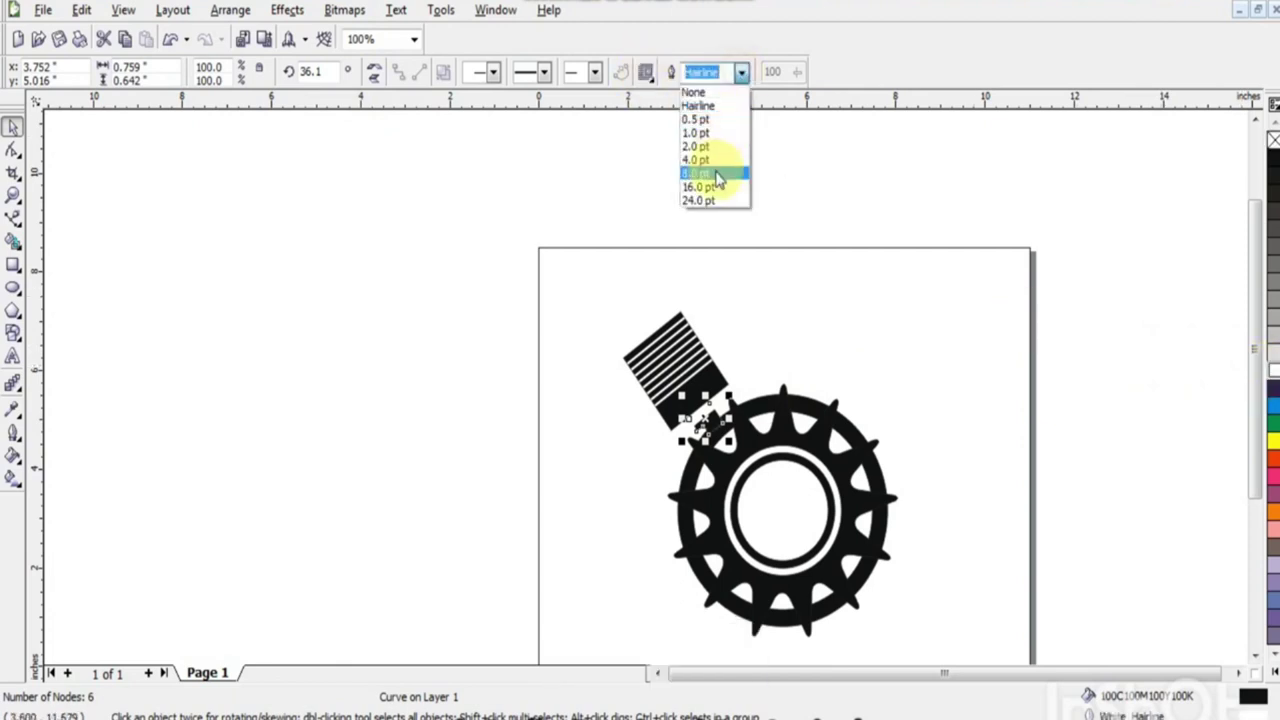
{"action": "left_click", "coordinate": [718, 147]}
{"action": "left_click", "coordinate": [741, 73]}
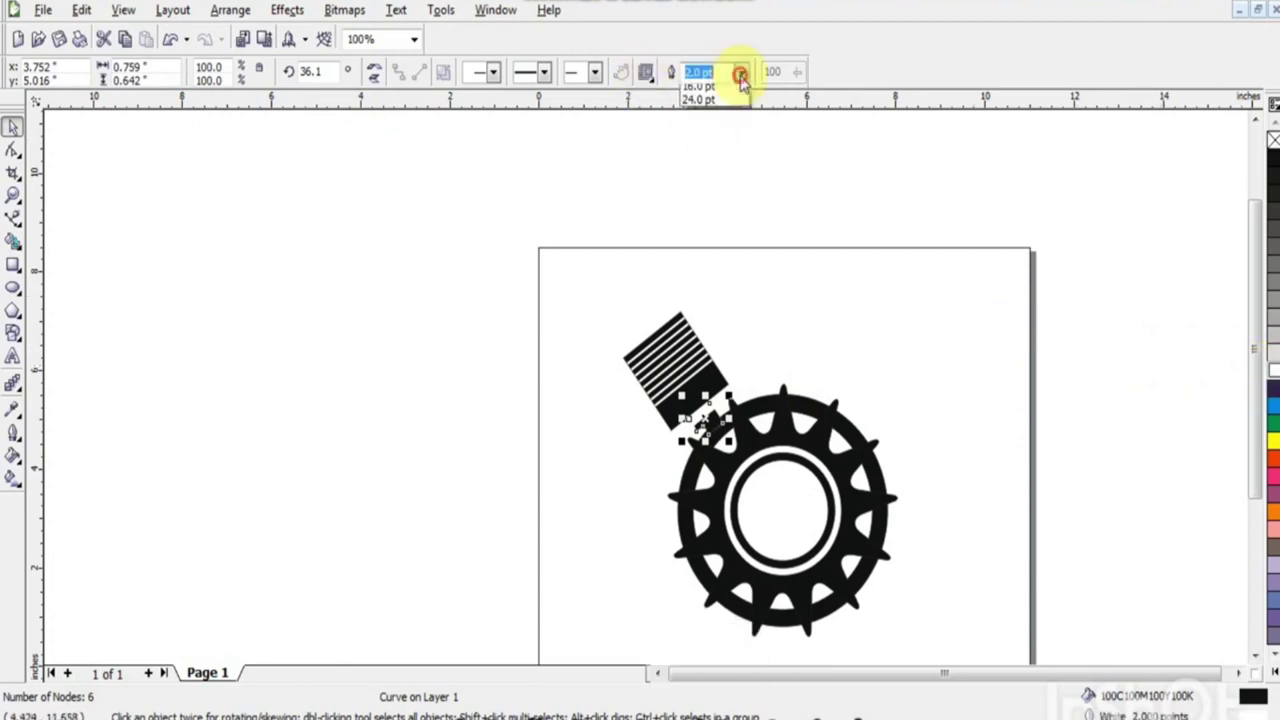
{"action": "left_click", "coordinate": [718, 174]}
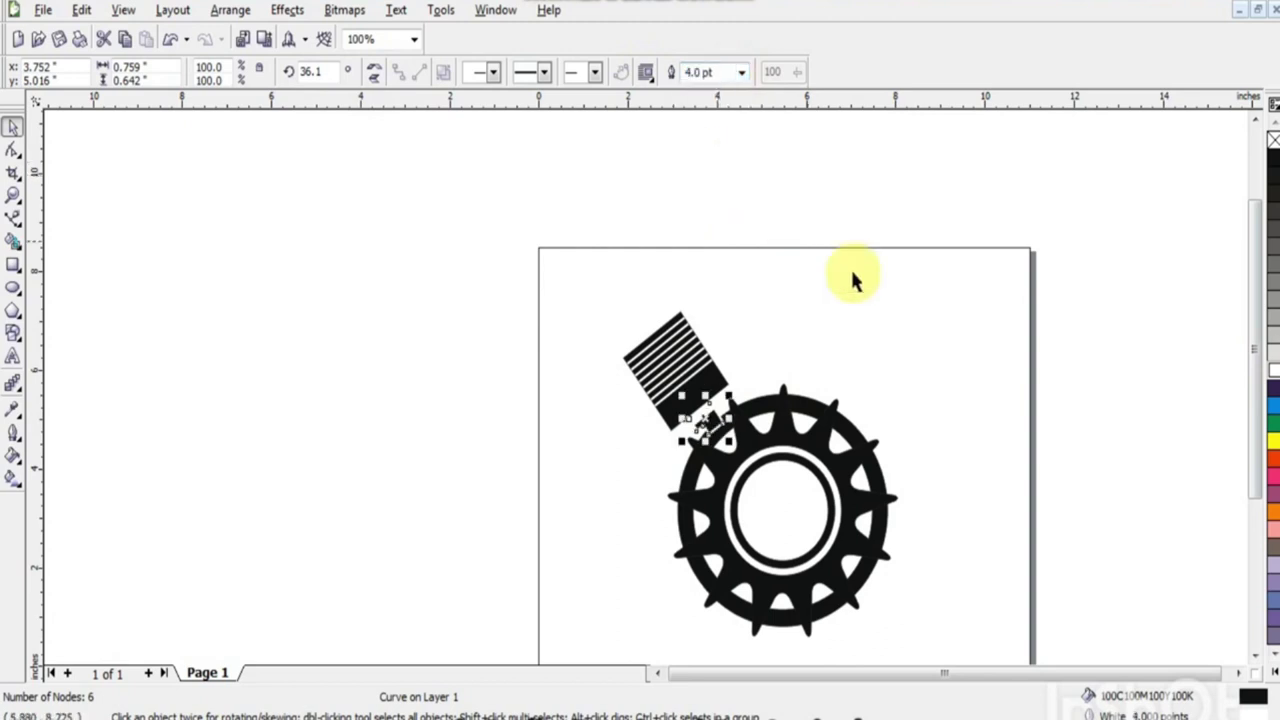
{"action": "left_click", "coordinate": [866, 214]}
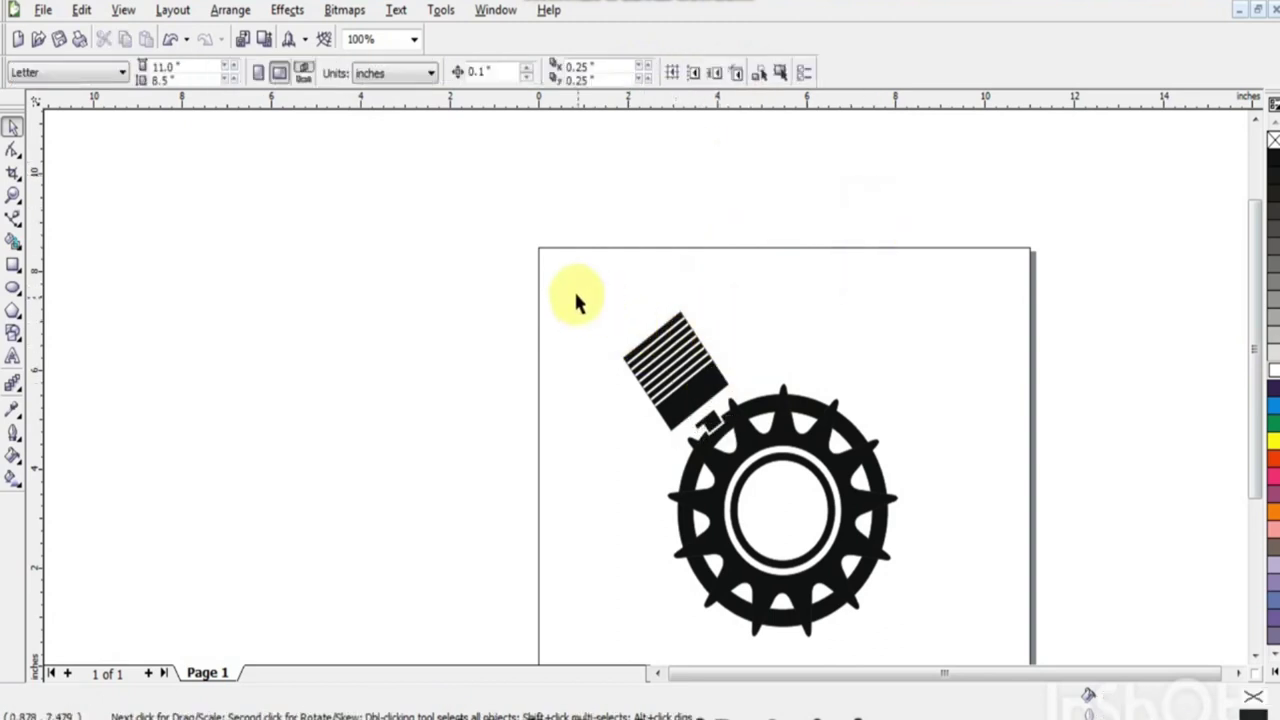
Group the tilted part and place a horizontally mirrored copy of it against the gear's upper-right edge
{"action": "mouse_move", "coordinate": [576, 291]}
{"action": "left_mouse_down"}
{"action": "mouse_move", "coordinate": [776, 458]}
{"action": "mouse_move", "coordinate": [770, 438]}
{"action": "left_mouse_up"}
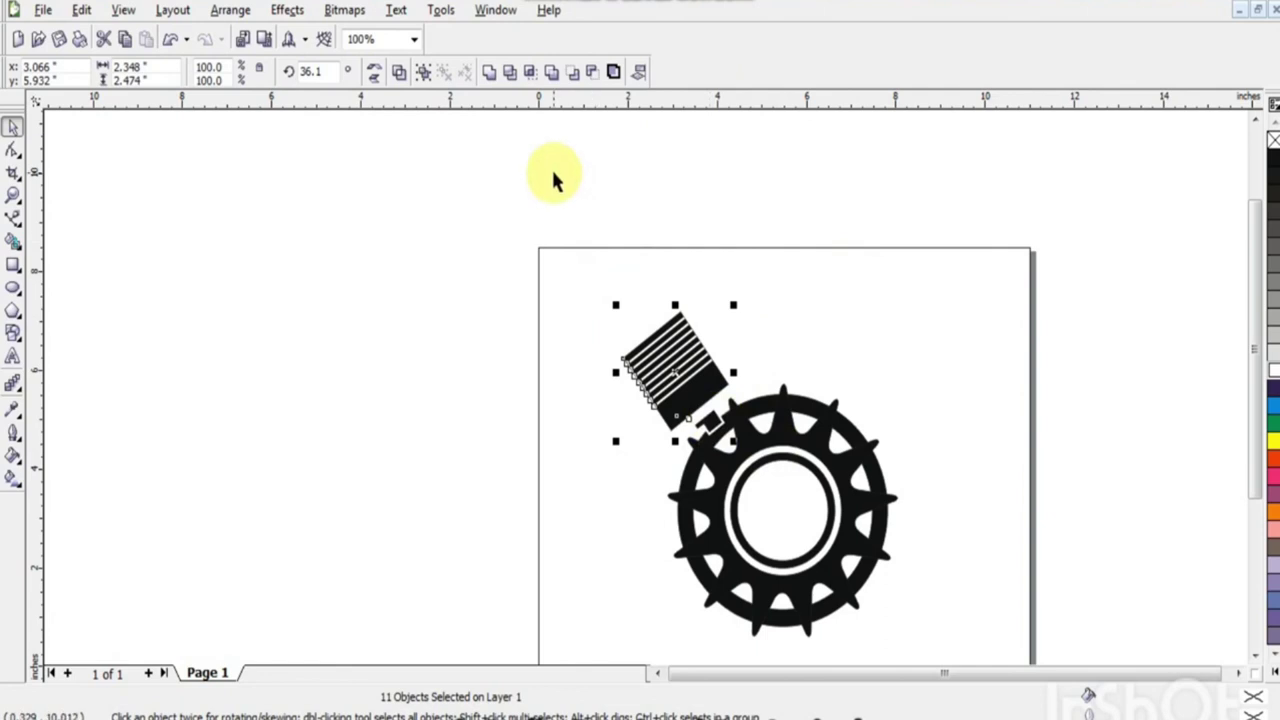
{"action": "left_click", "coordinate": [422, 77]}
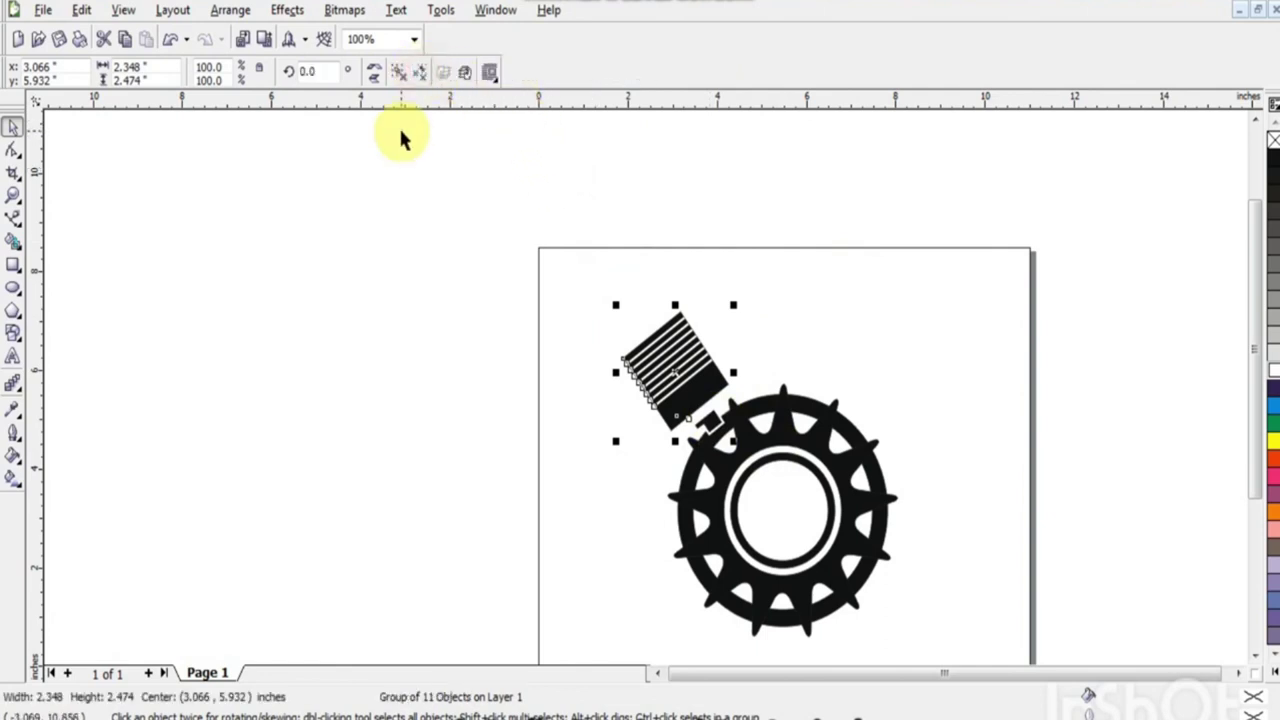
{"action": "left_click", "coordinate": [375, 75]}
{"action": "left_click", "coordinate": [668, 368]}
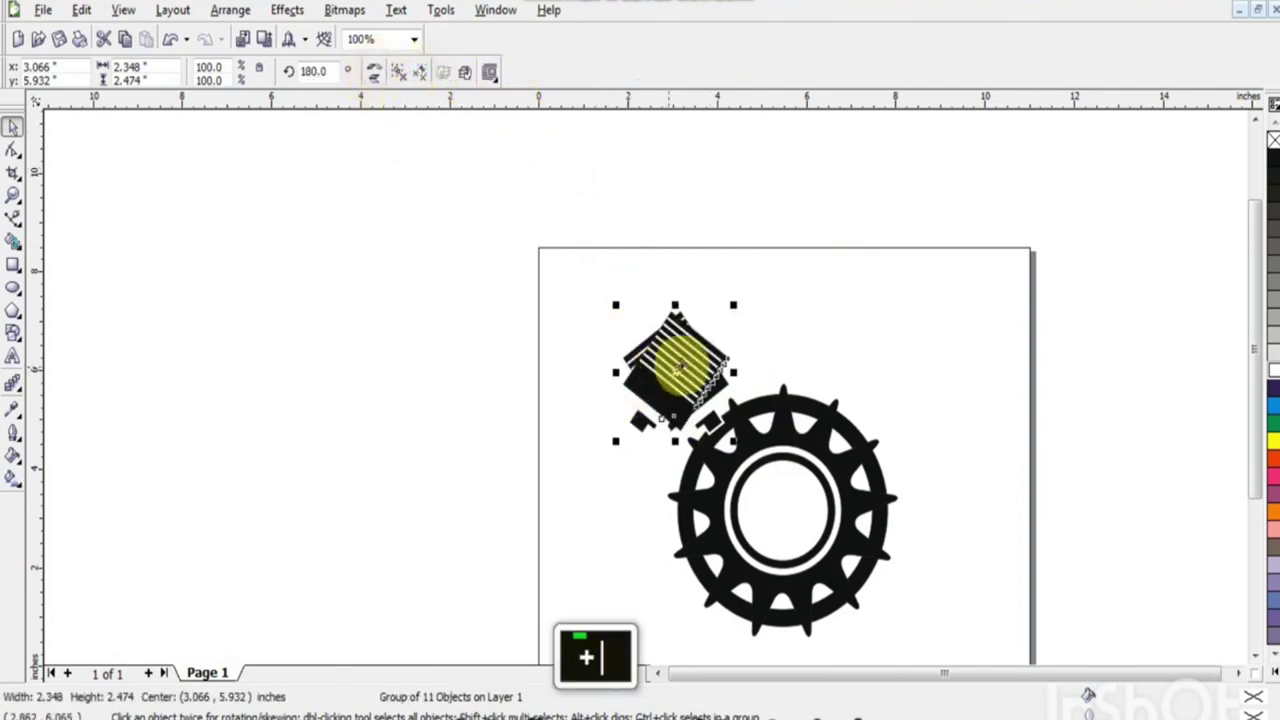
{"action": "left_click_drag", "start_coordinate": [678, 372], "coordinate": [895, 370]}
{"action": "left_click", "coordinate": [952, 465]}
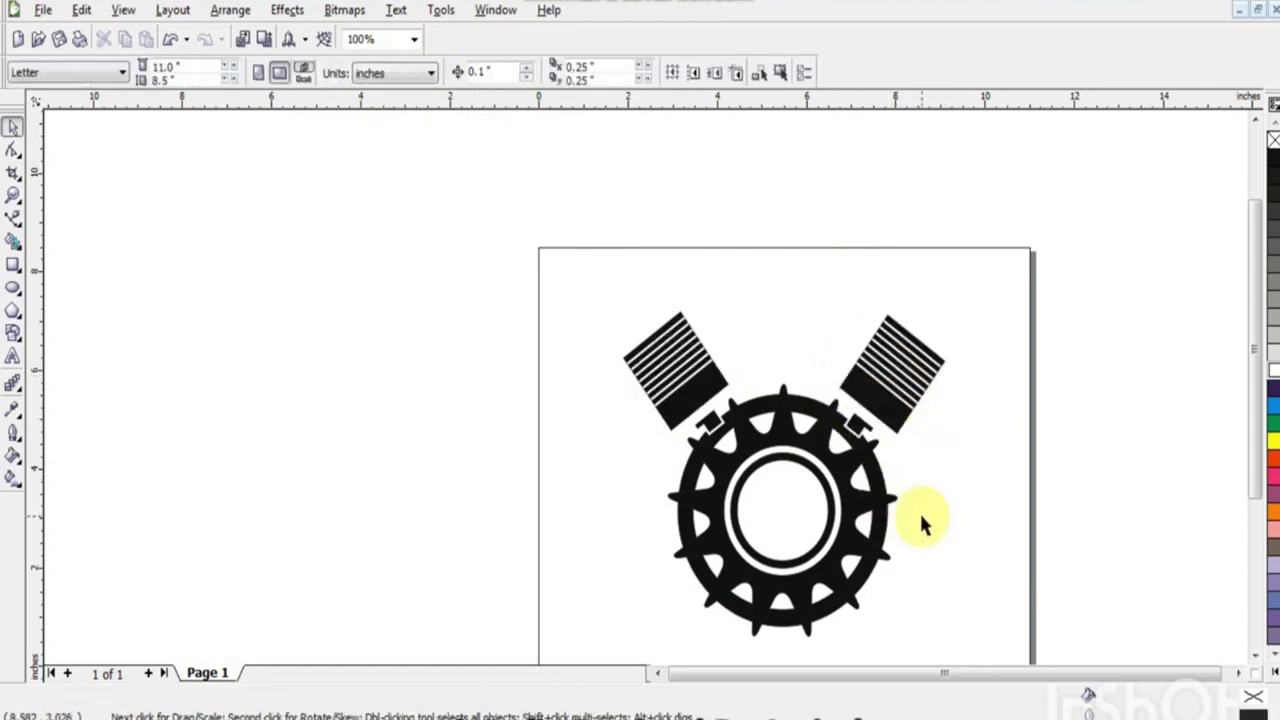
Select the gear with both tilted parts and move them up 0.5 inches
{"action": "key", "text": "F3"}
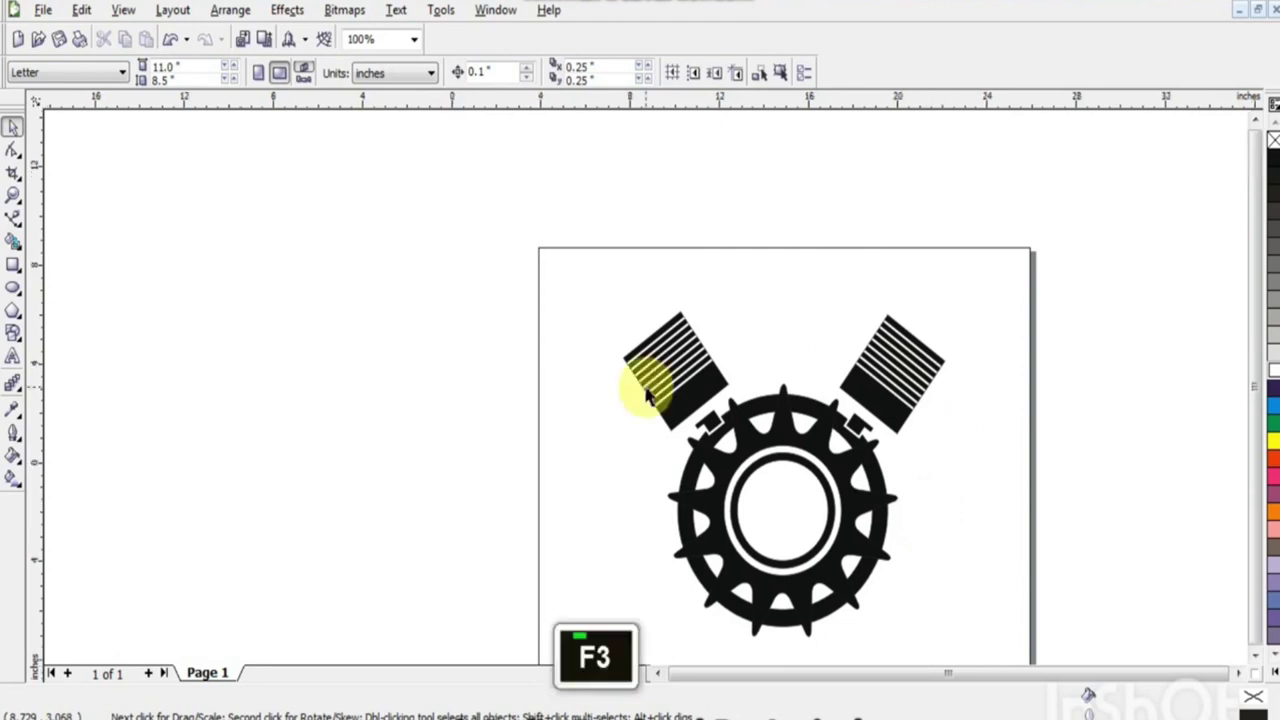
{"action": "key", "text": "F2"}
{"action": "left_click", "coordinate": [571, 297]}
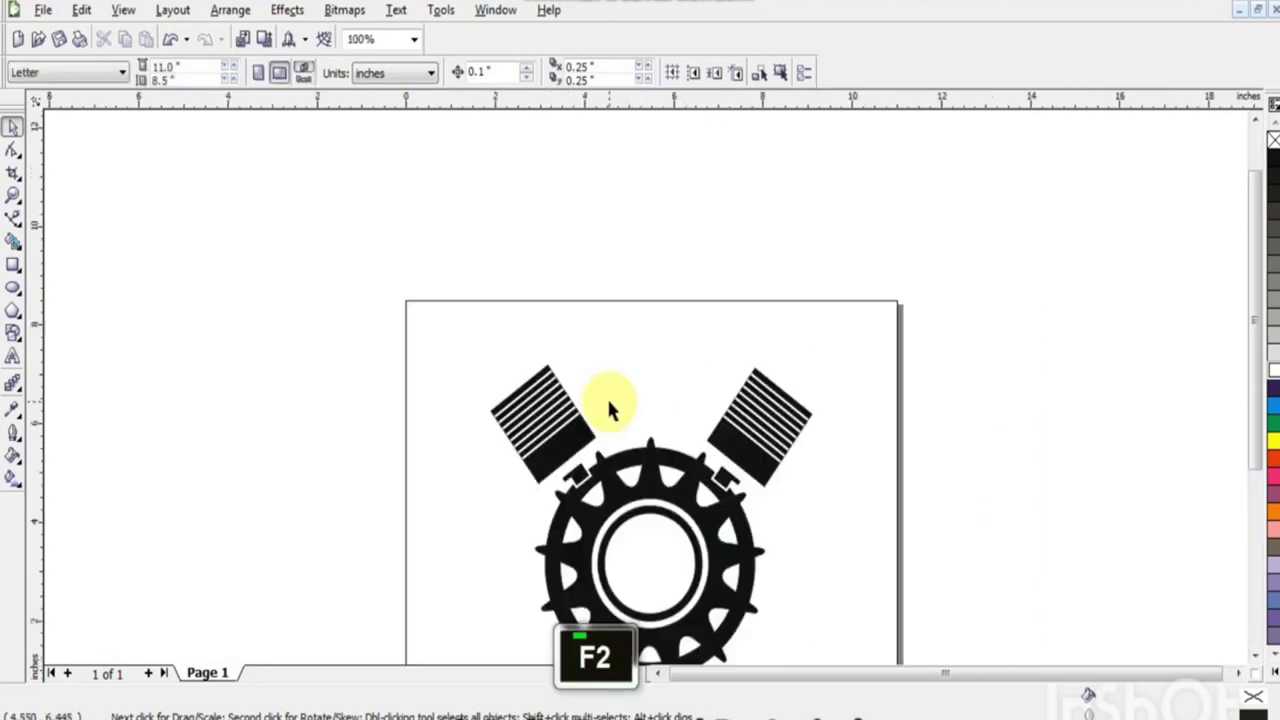
{"action": "left_click_drag", "start_coordinate": [480, 415], "coordinate": [895, 600]}
{"action": "key", "text": "Up"}
{"action": "key", "text": "Up"}
{"action": "key", "text": "Up"}
{"action": "key", "text": "Up"}
{"action": "key", "text": "Up"}
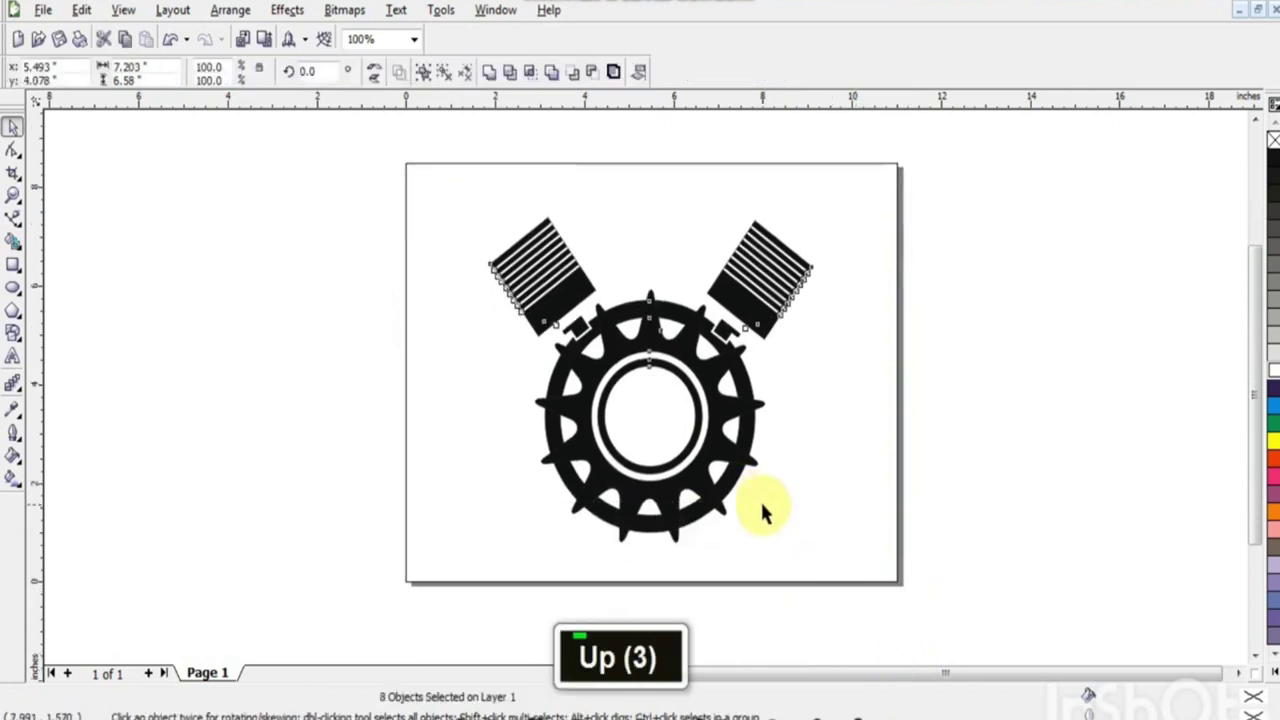
{"action": "left_click", "coordinate": [960, 440]}
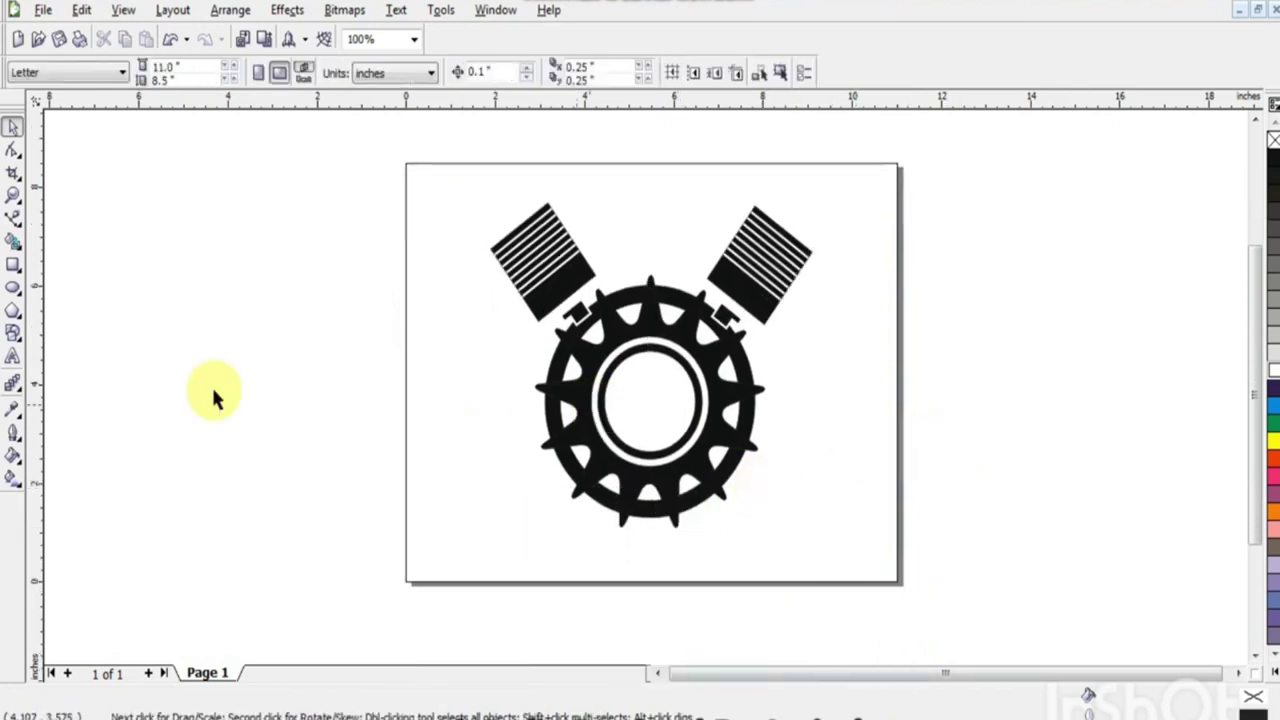
{"action": "left_click", "coordinate": [13, 359]}
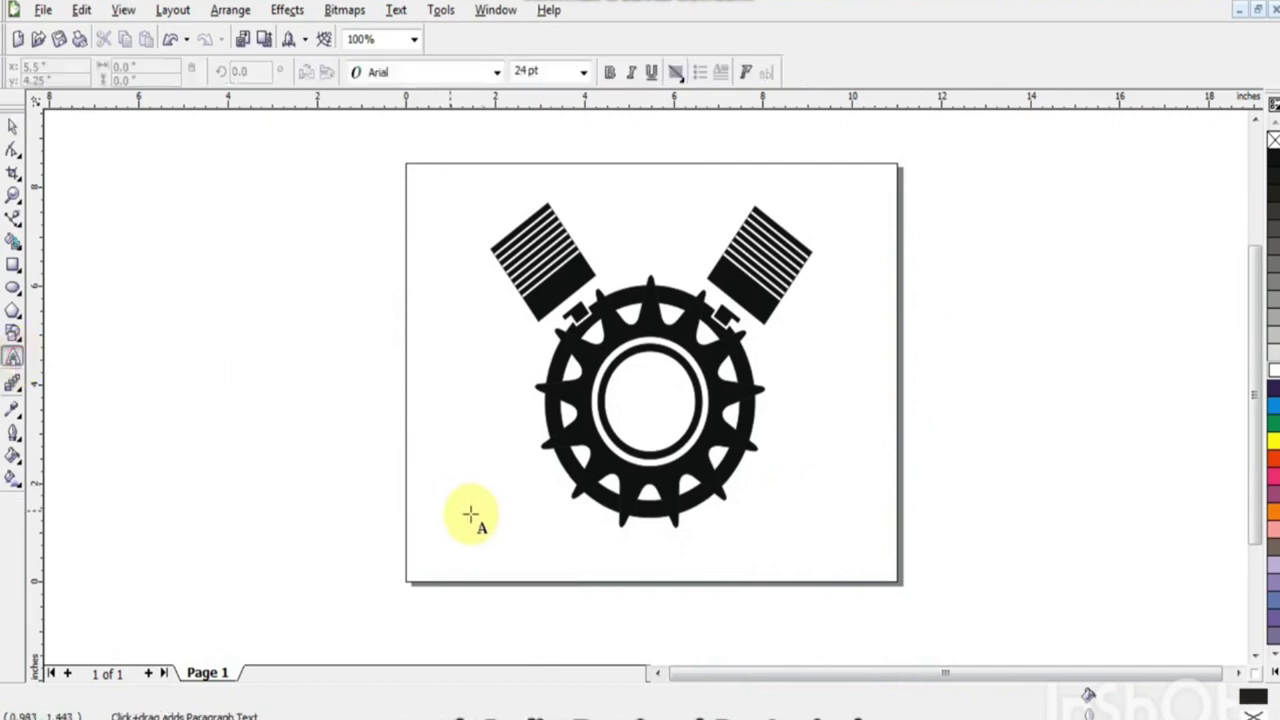
{"action": "left_click", "coordinate": [15, 127]}
{"action": "left_click", "coordinate": [13, 149]}
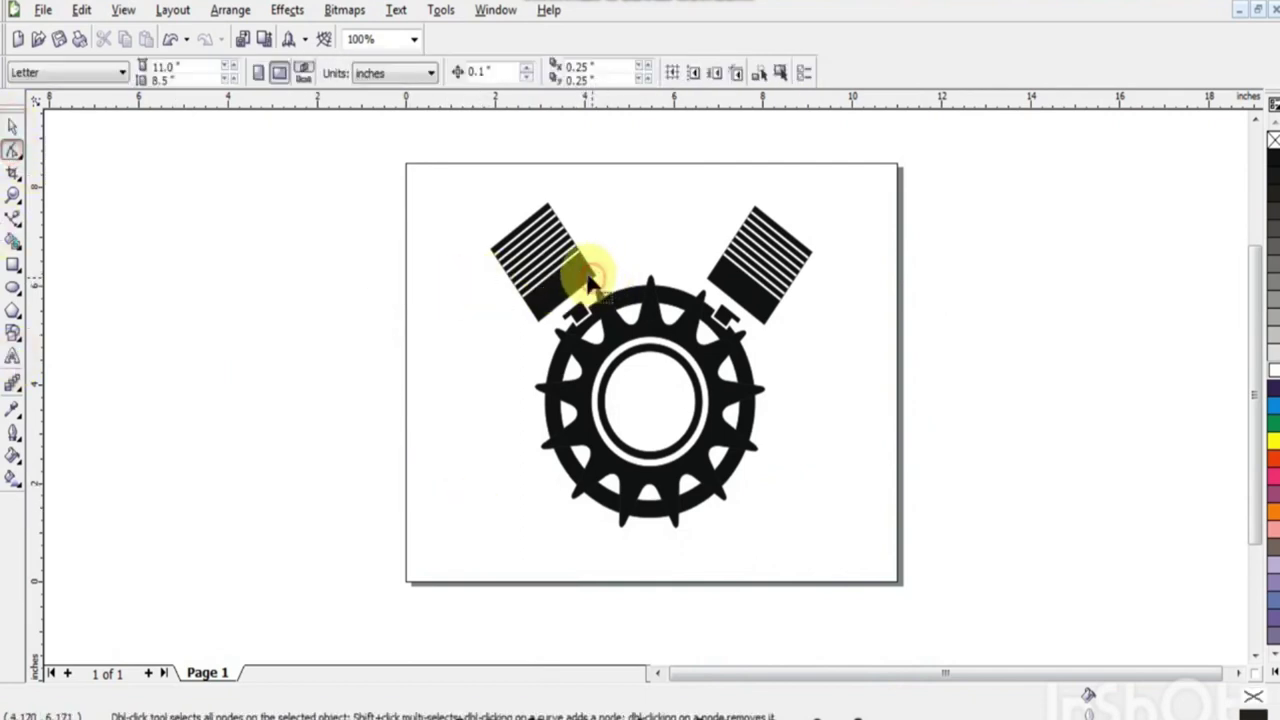
Ungroup the upper-left tilted part and round all corners of its black block to 21
{"action": "left_click", "coordinate": [13, 127]}
{"action": "left_click", "coordinate": [543, 275]}
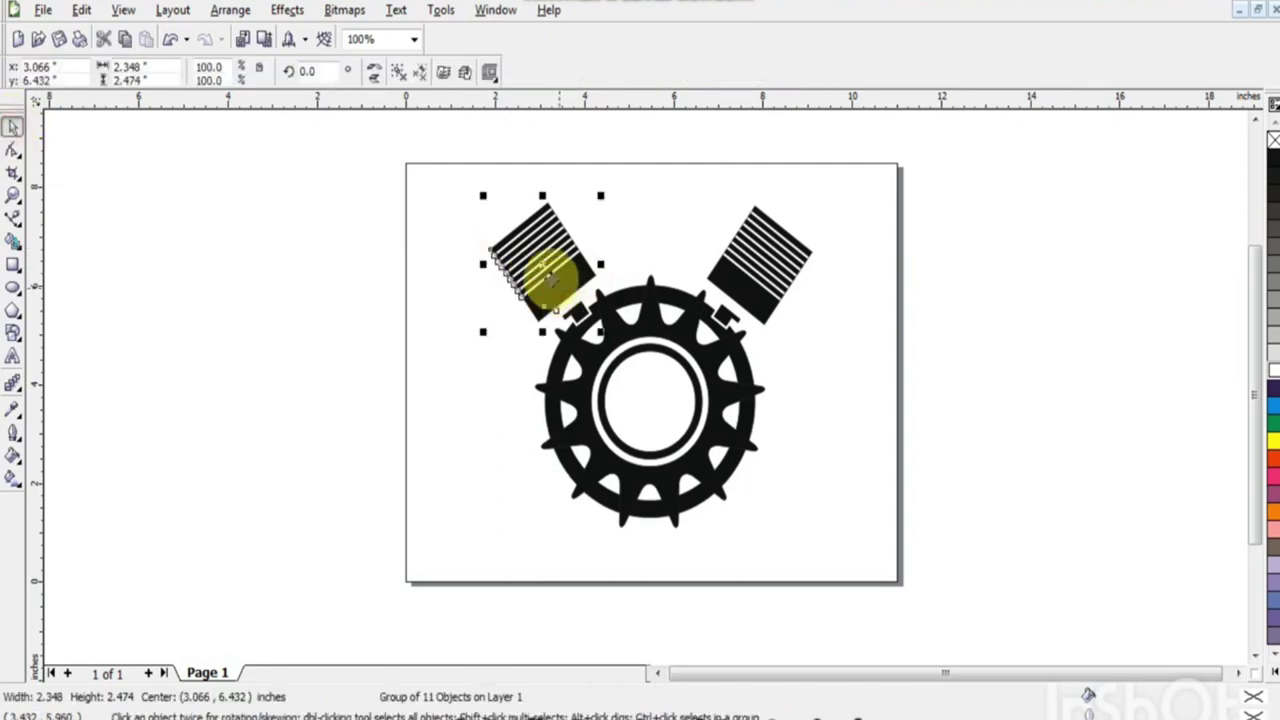
{"action": "double_click", "coordinate": [351, 194]}
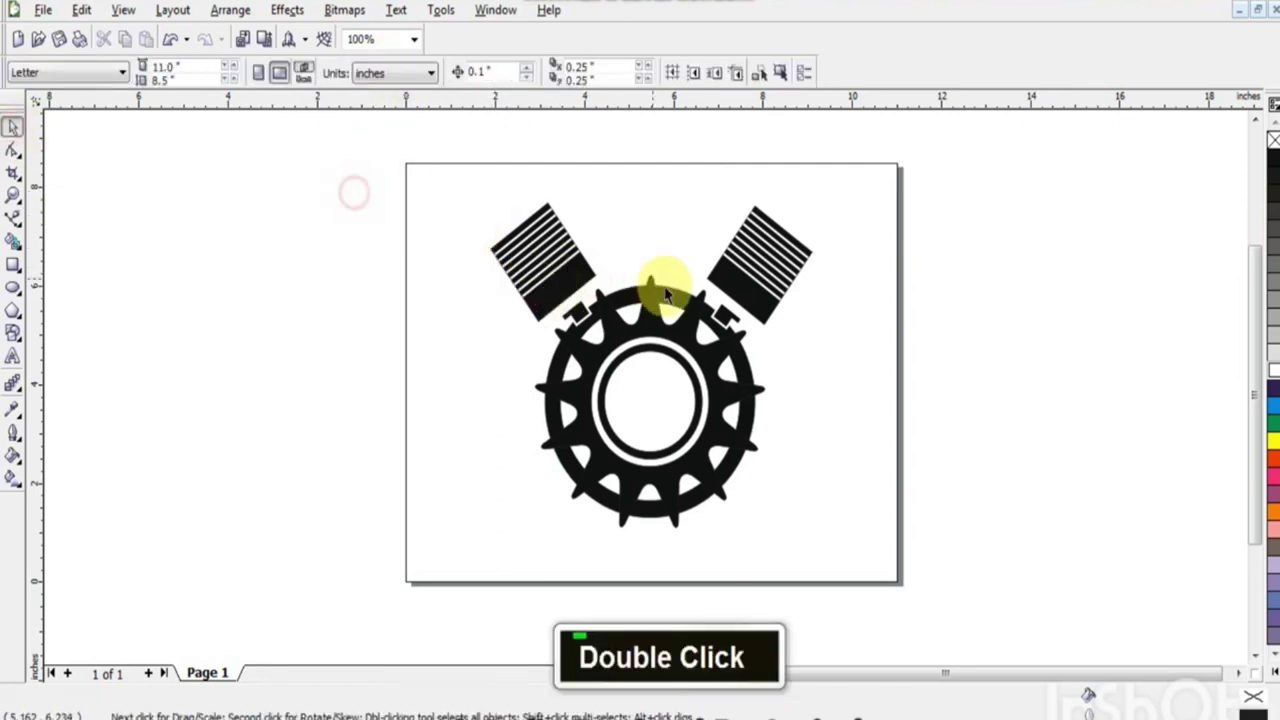
{"action": "left_click", "coordinate": [12, 150]}
{"action": "left_click_drag", "start_coordinate": [518, 203], "coordinate": [549, 206]}
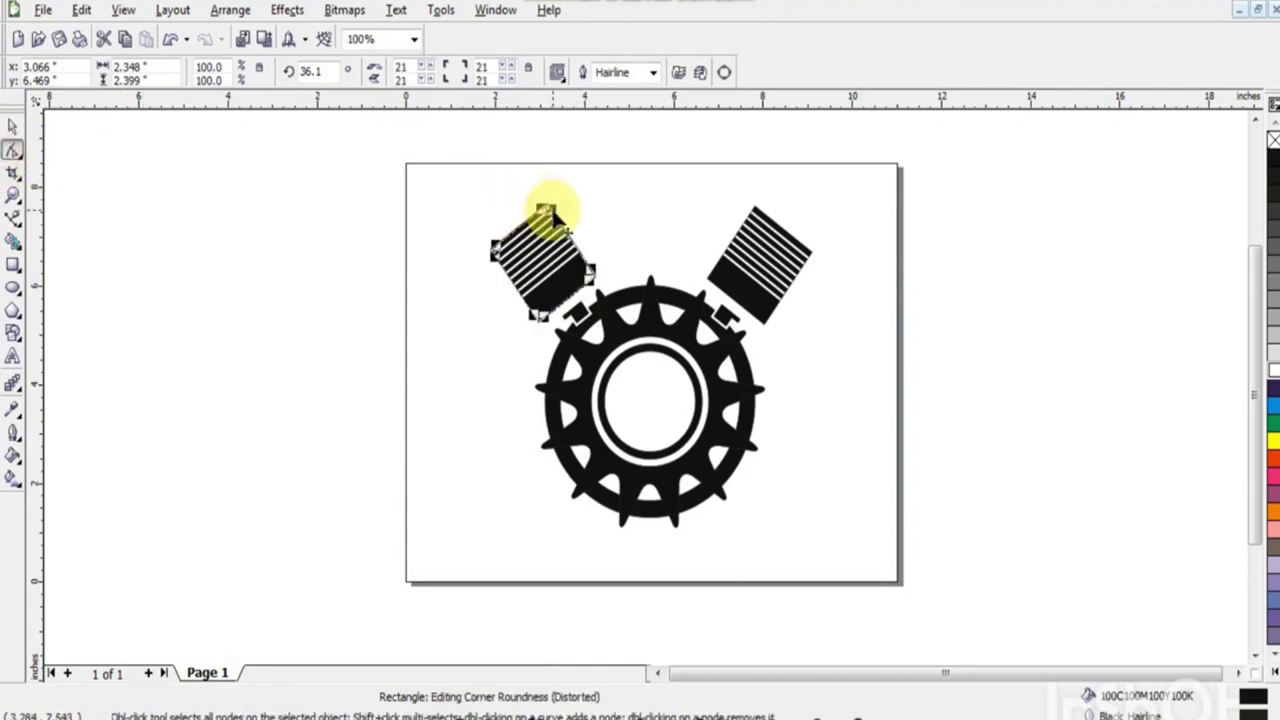
{"action": "left_click", "coordinate": [12, 126]}
{"action": "left_click", "coordinate": [136, 220]}
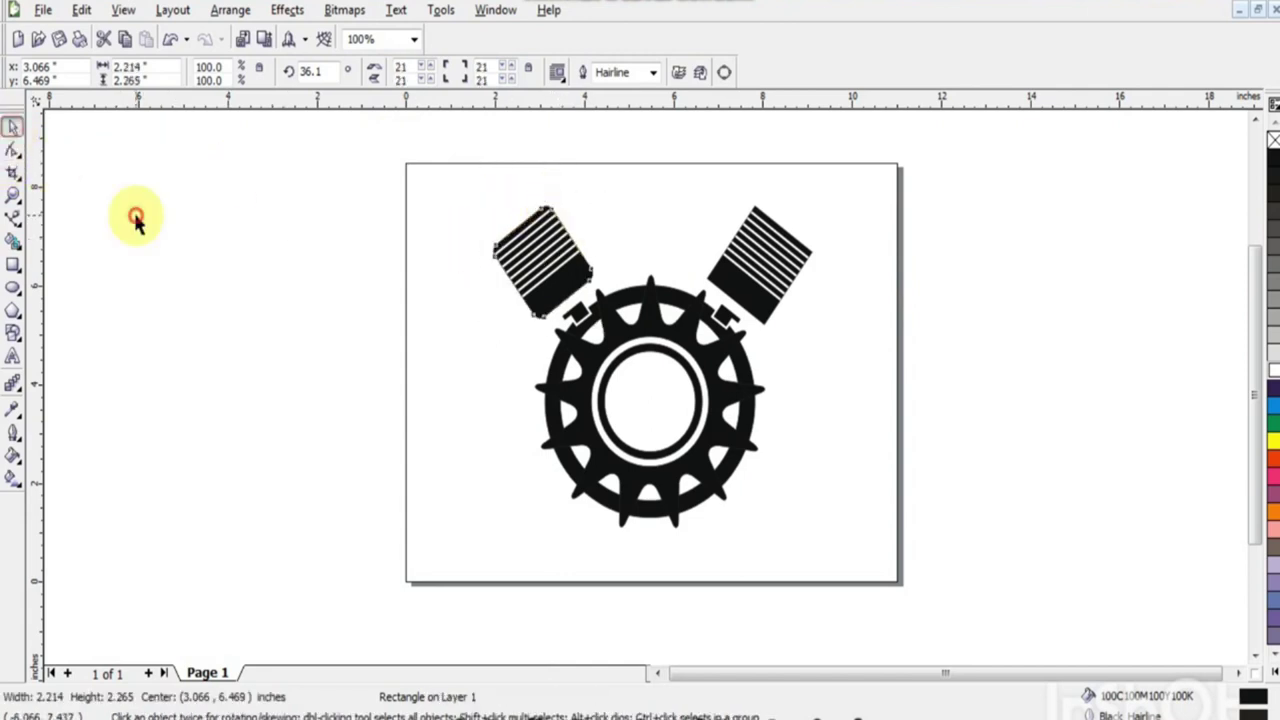
Ungroup the upper-right tilted part and round all corners of its black block to 25
{"action": "left_click", "coordinate": [755, 300]}
{"action": "double_click", "coordinate": [337, 191]}
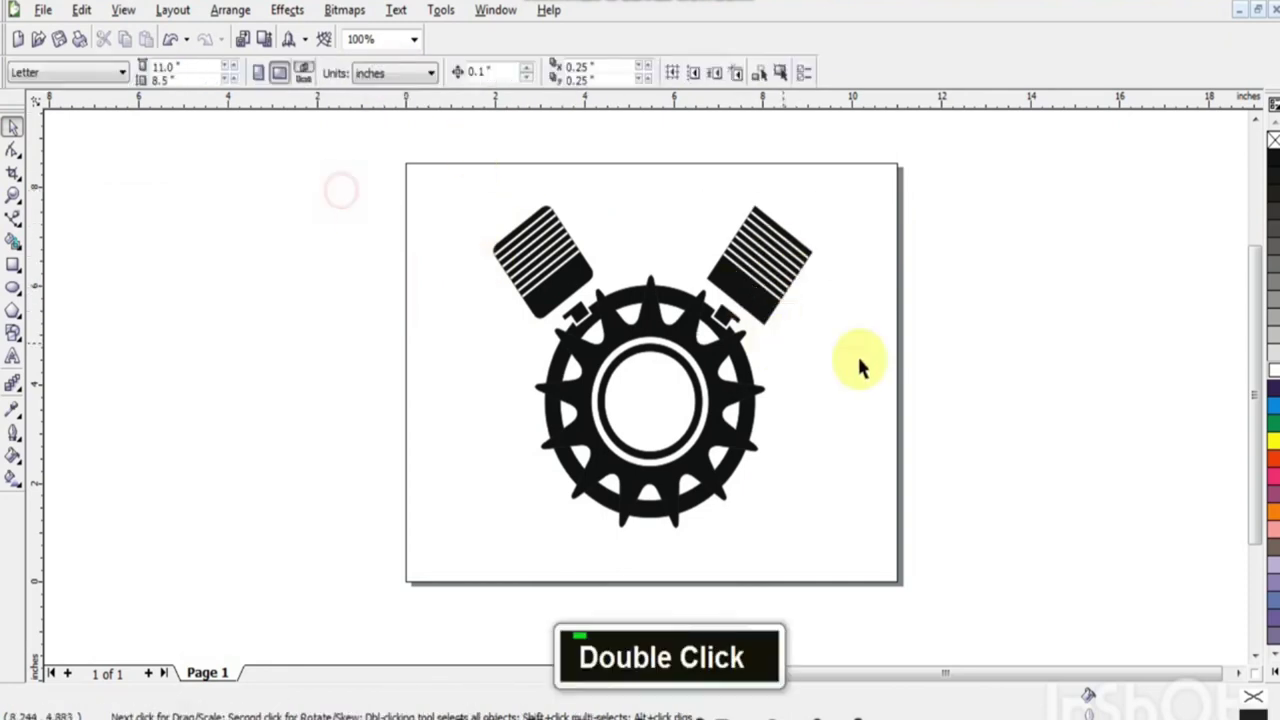
{"action": "left_click", "coordinate": [770, 322]}
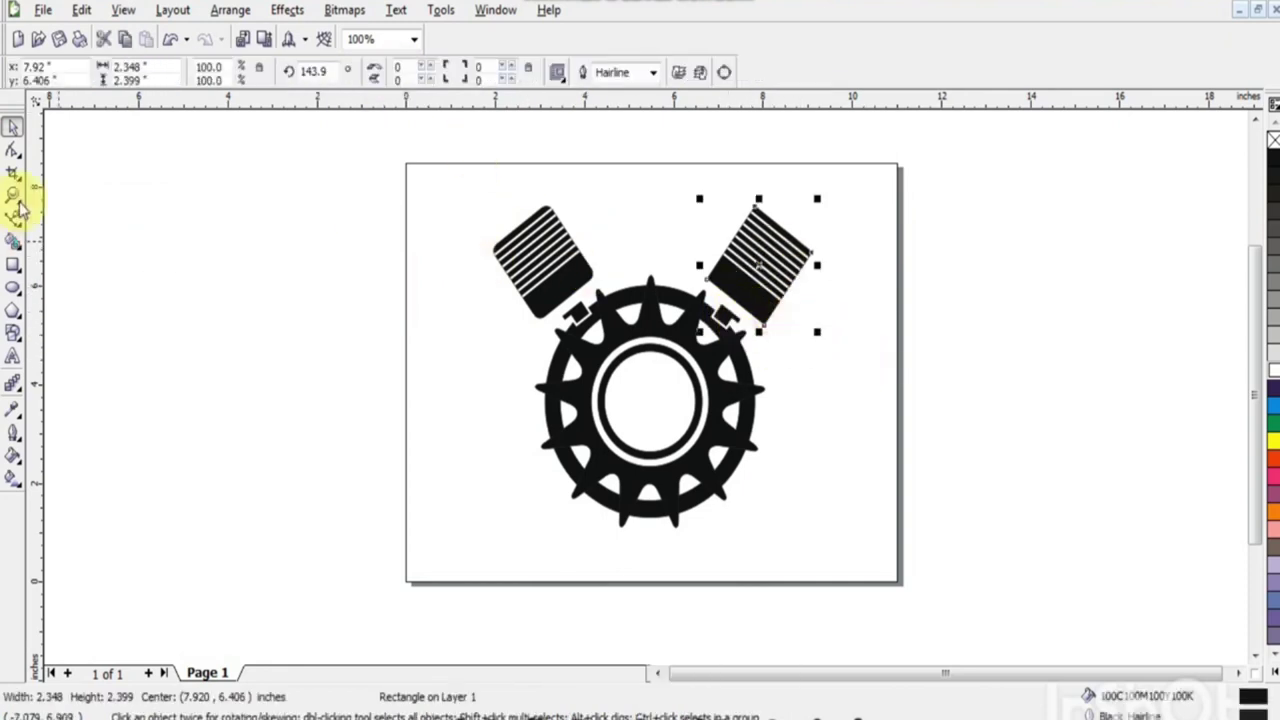
{"action": "left_click", "coordinate": [13, 149]}
{"action": "left_click_drag", "start_coordinate": [815, 262], "coordinate": [817, 271]}
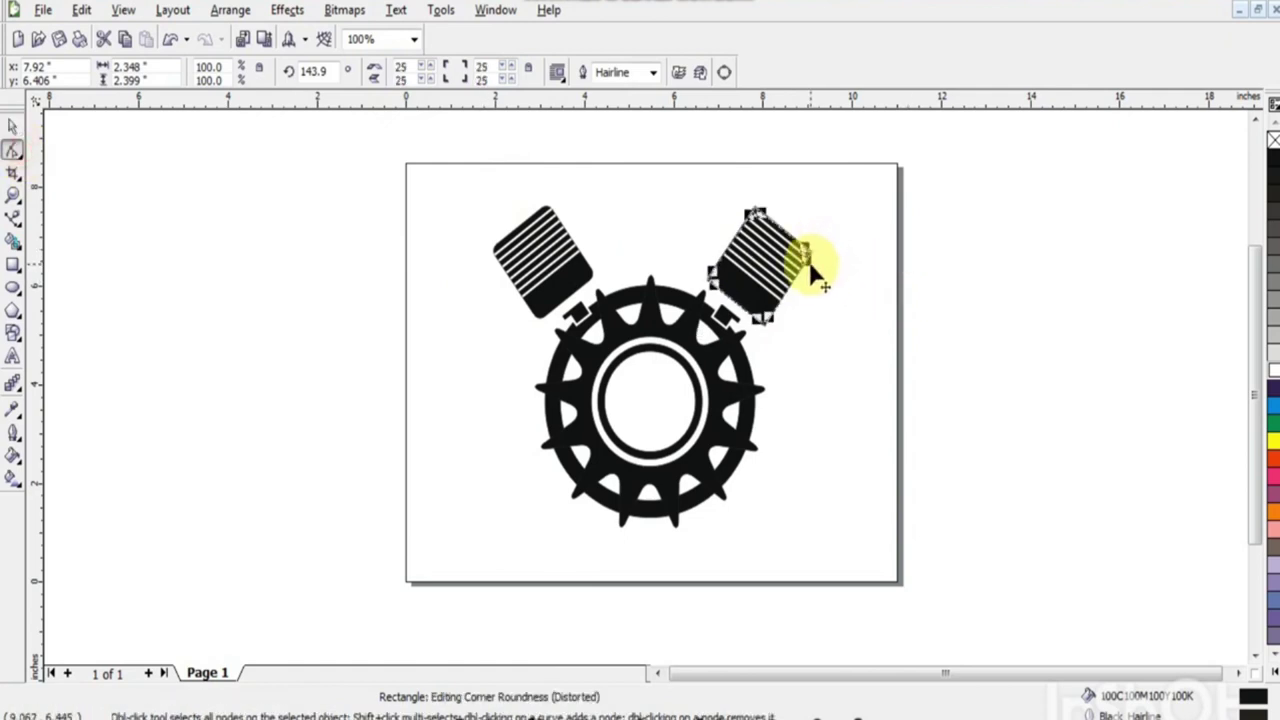
{"action": "left_click", "coordinate": [12, 128]}
{"action": "double_click", "coordinate": [240, 641]}
Group the gear and both tilted parts into one emblem and move it up 0.3 inches
{"action": "left_click_drag", "start_coordinate": [364, 144], "coordinate": [904, 594]}
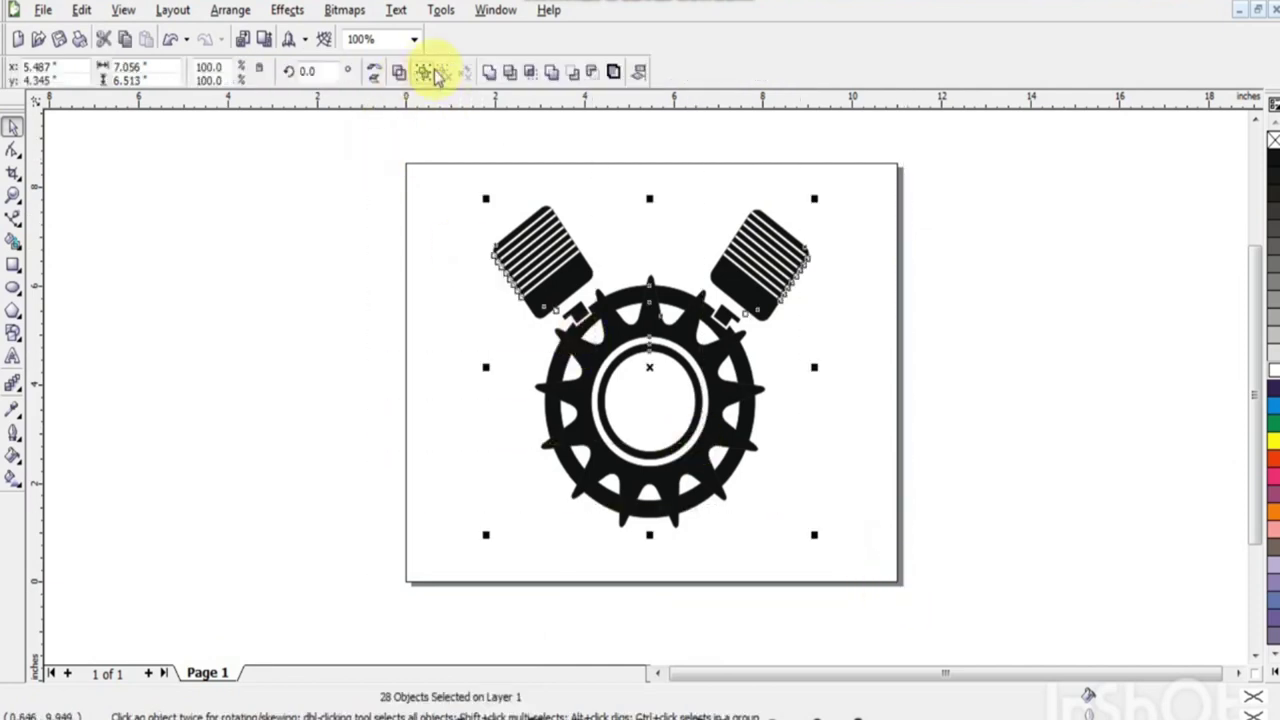
{"action": "left_click", "coordinate": [424, 73]}
{"action": "key", "text": "Up"}
{"action": "key", "text": "Up"}
{"action": "key", "text": "Up"}
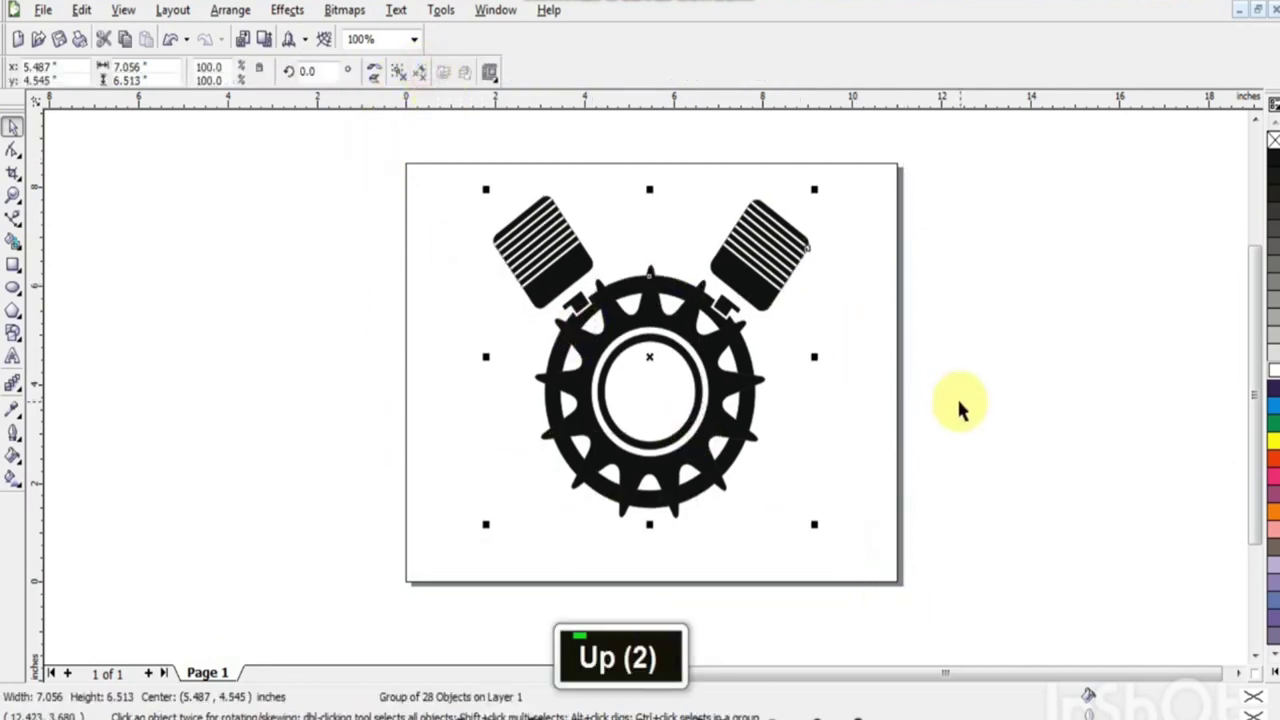
{"action": "left_click", "coordinate": [965, 425]}
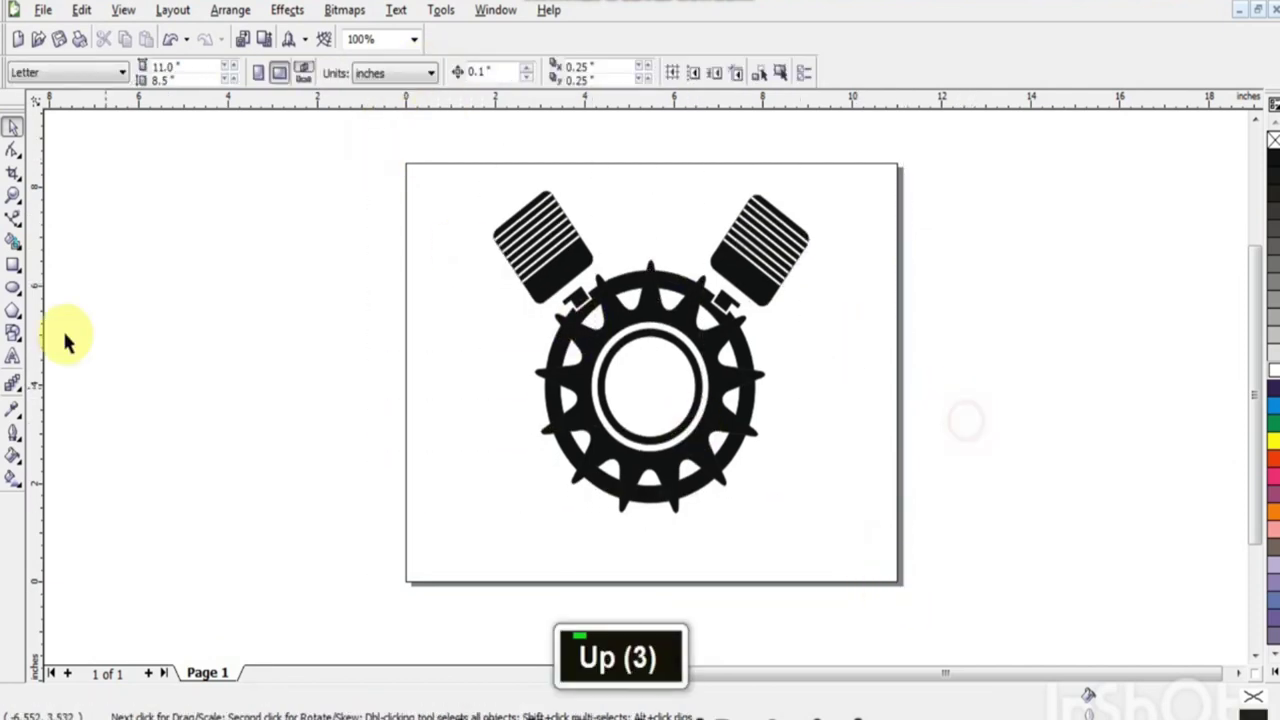
Add the artistic text COMPANY near the gear's lower-left edge
{"action": "left_click", "coordinate": [13, 357]}
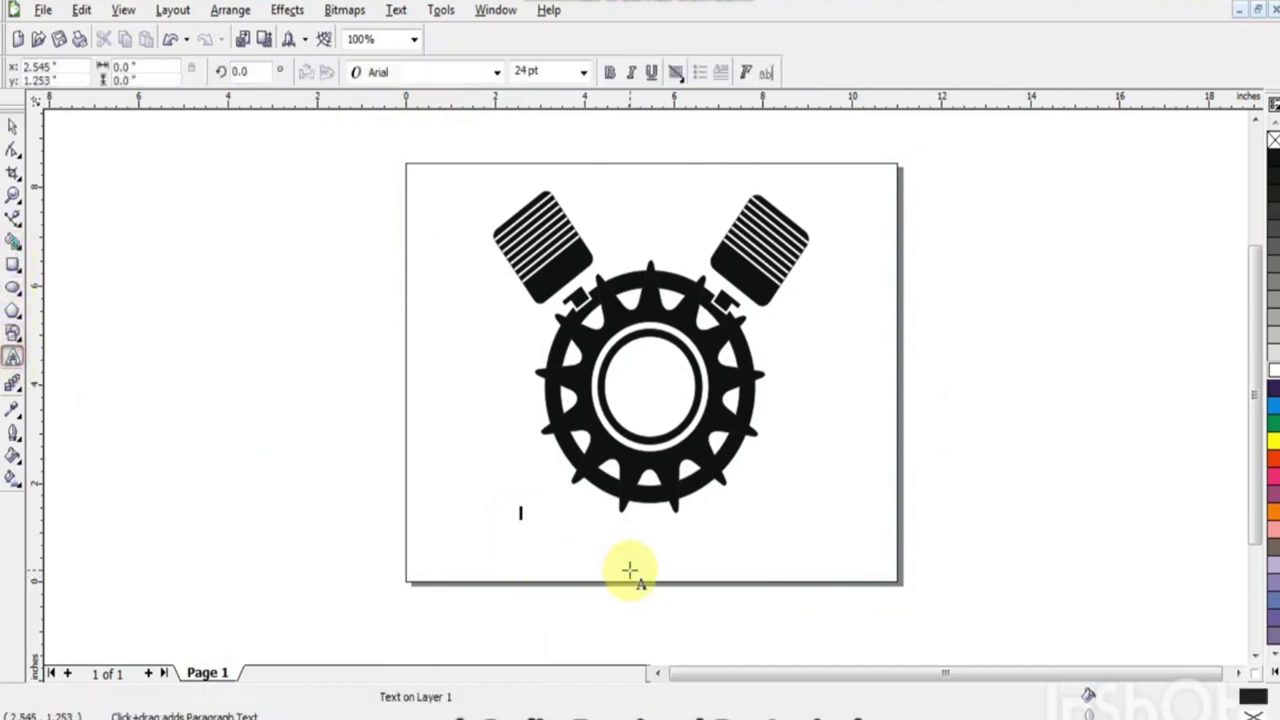
{"action": "key", "text": "Caps_Lock"}
{"action": "type", "text": "C"}
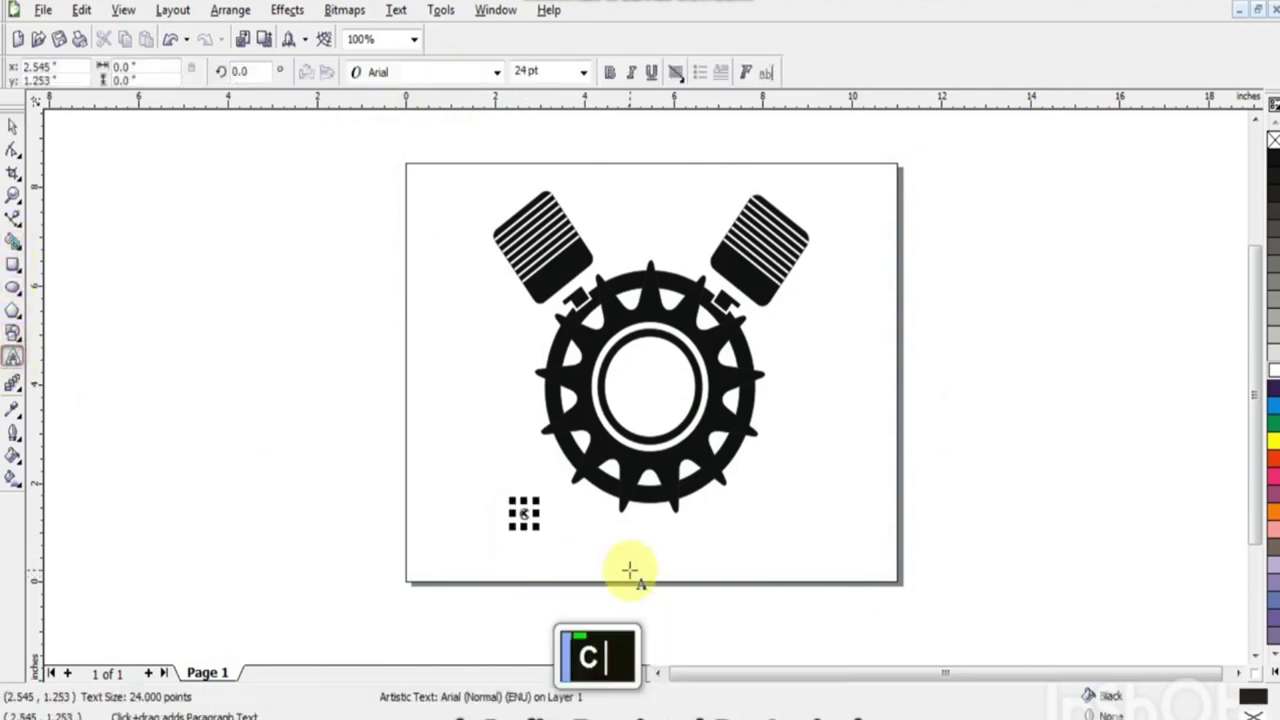
{"action": "type", "text": "OMP"}
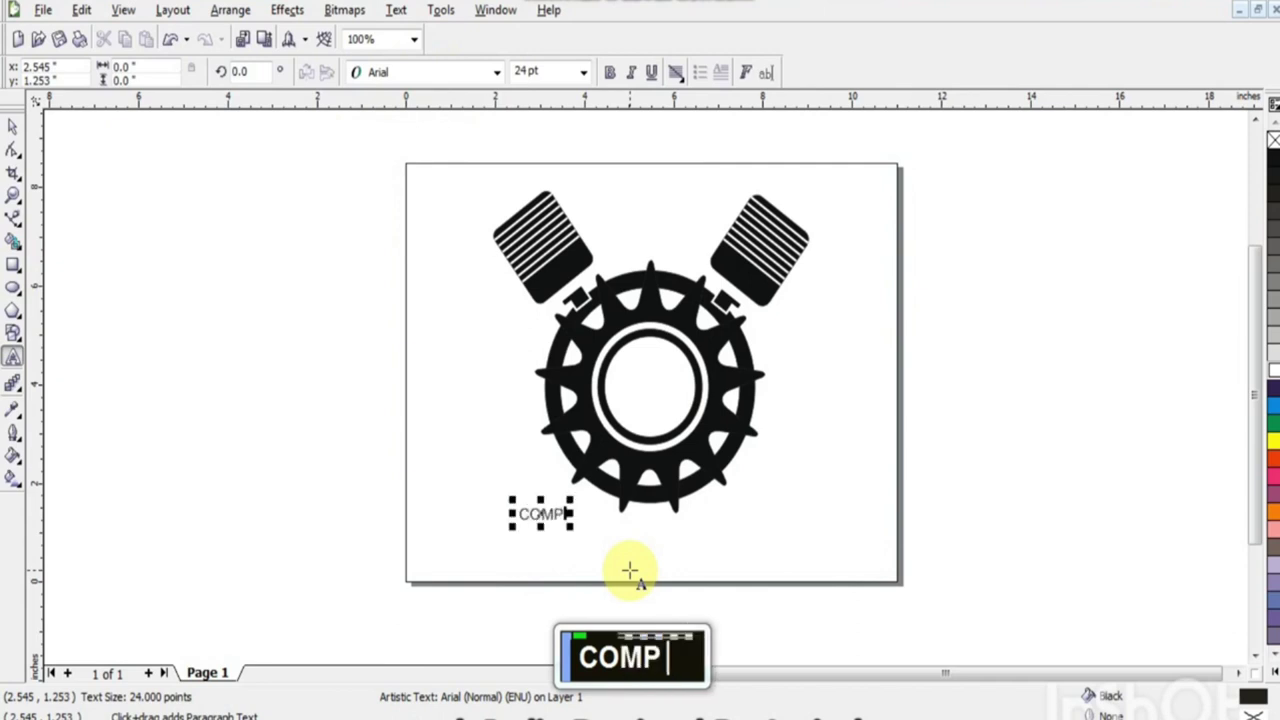
{"action": "type", "text": "Z"}
{"action": "key", "text": "BackSpace"}
{"action": "type", "text": "ANY"}
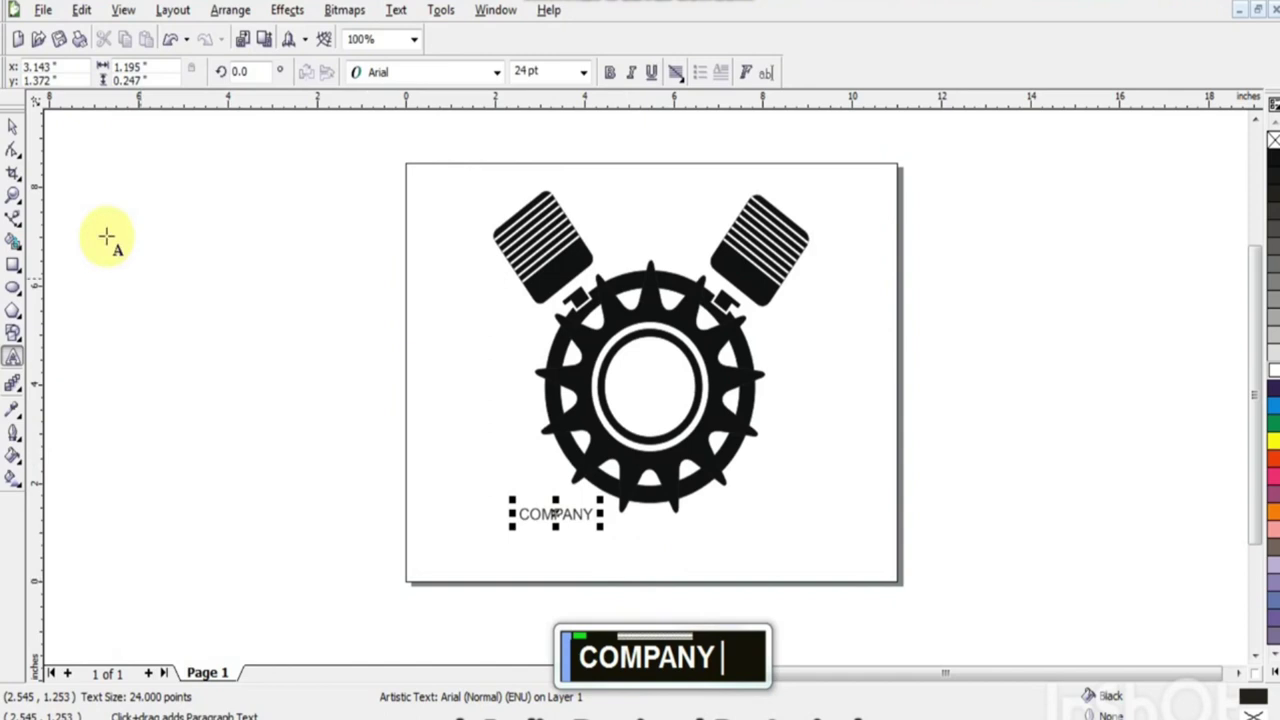
Set the font of the COMPANY text to Arial Black
{"action": "left_click", "coordinate": [13, 127]}
{"action": "left_click", "coordinate": [496, 78]}
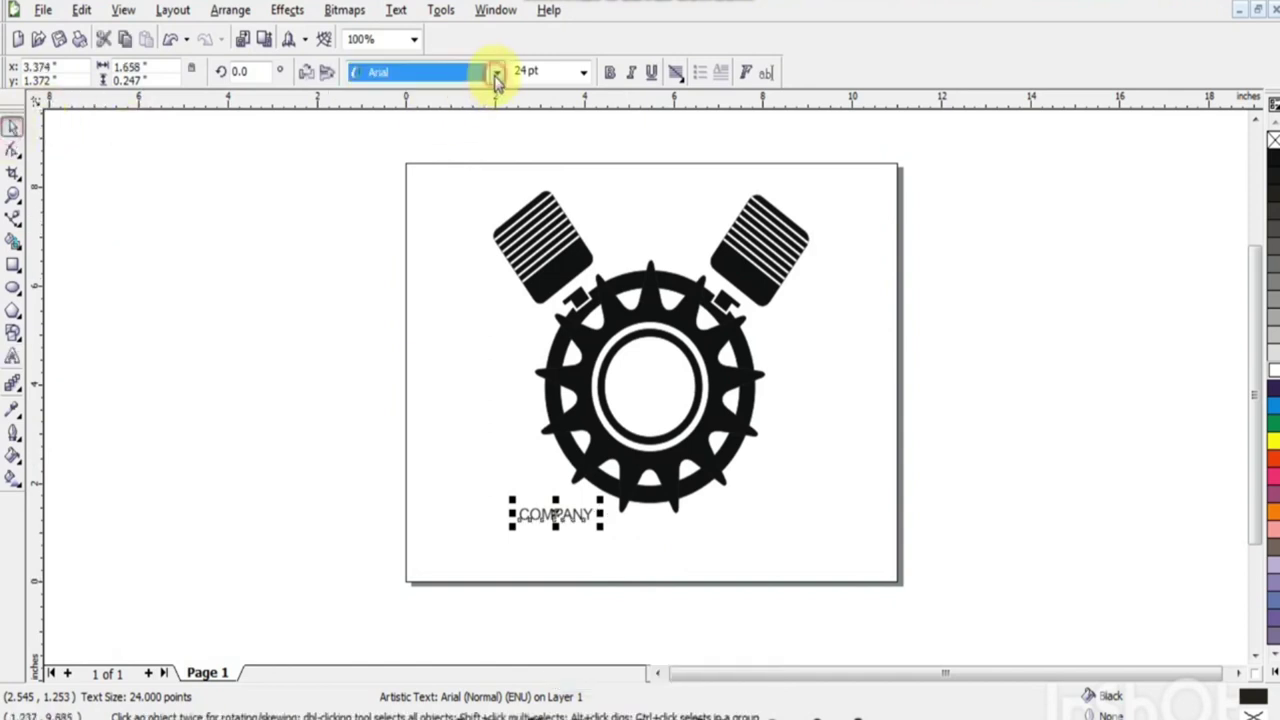
{"action": "left_click", "coordinate": [430, 118]}
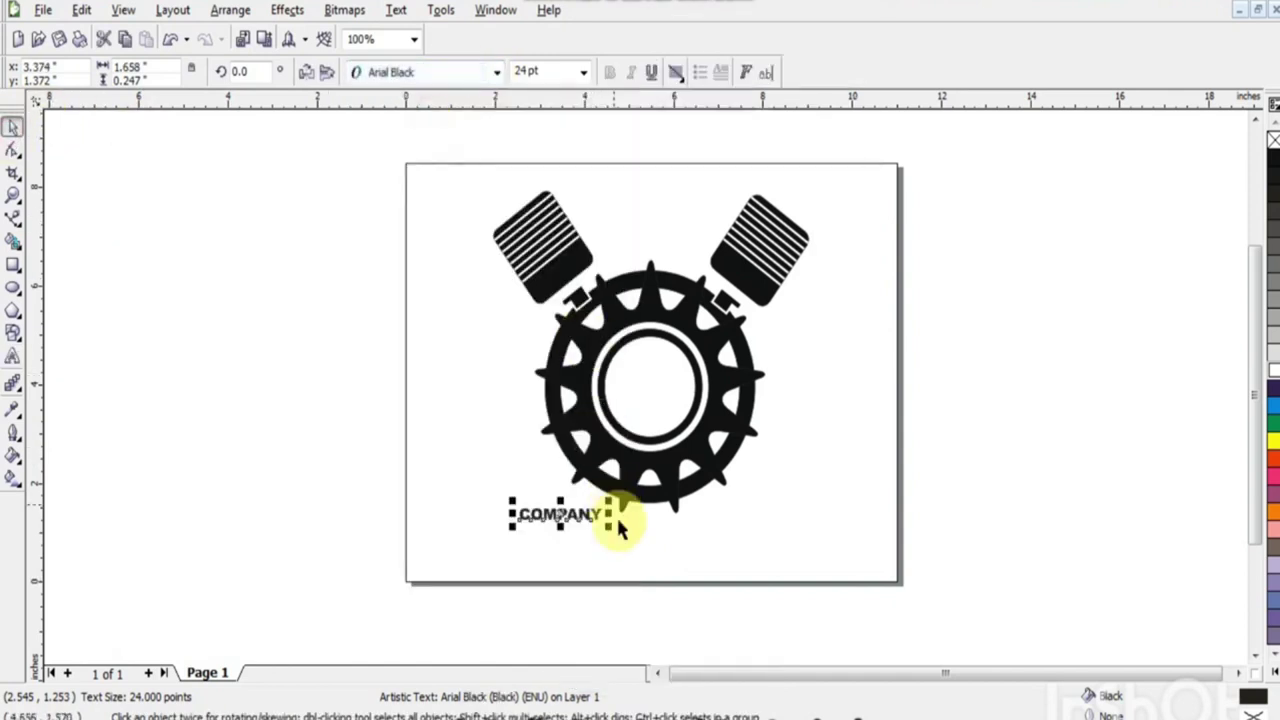
Enlarge COMPANY to about 61 pt centred beneath the gear and fill it with 100C100M100Y100K black
{"action": "left_click_drag", "start_coordinate": [612, 526], "coordinate": [672, 535]}
{"action": "left_click_drag", "start_coordinate": [561, 515], "coordinate": [648, 530]}
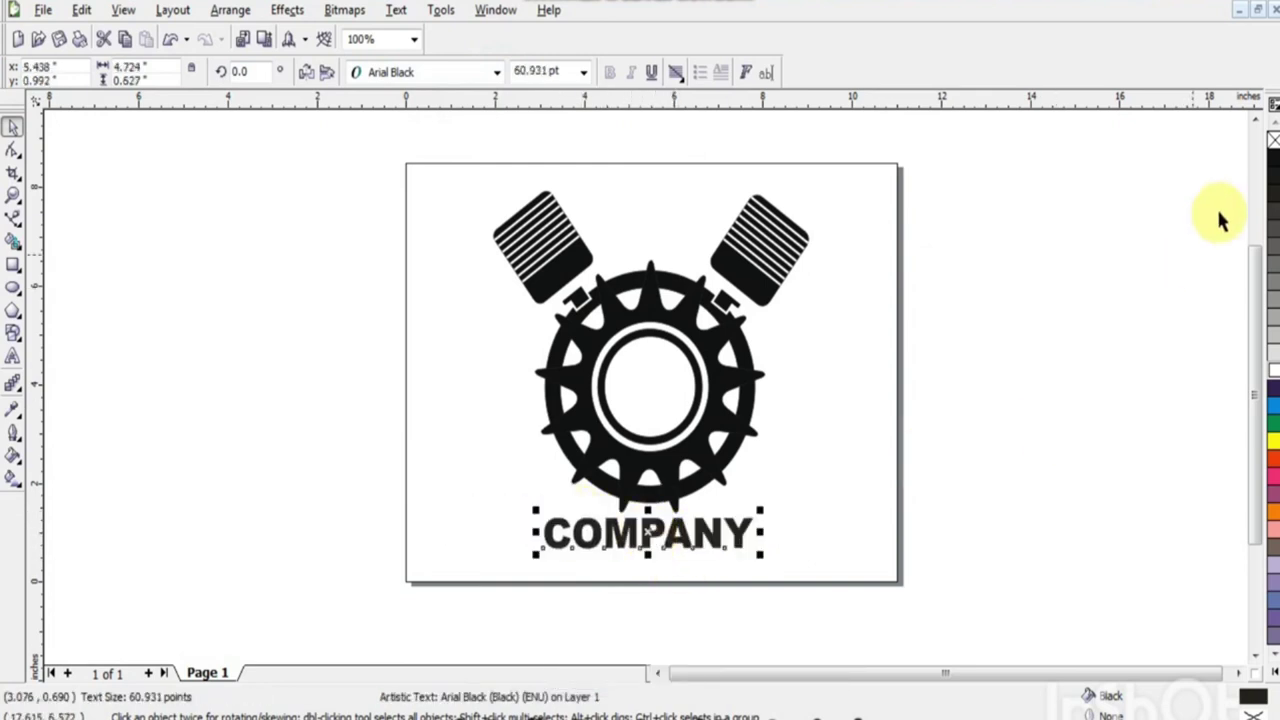
{"action": "right_click", "coordinate": [1272, 142]}
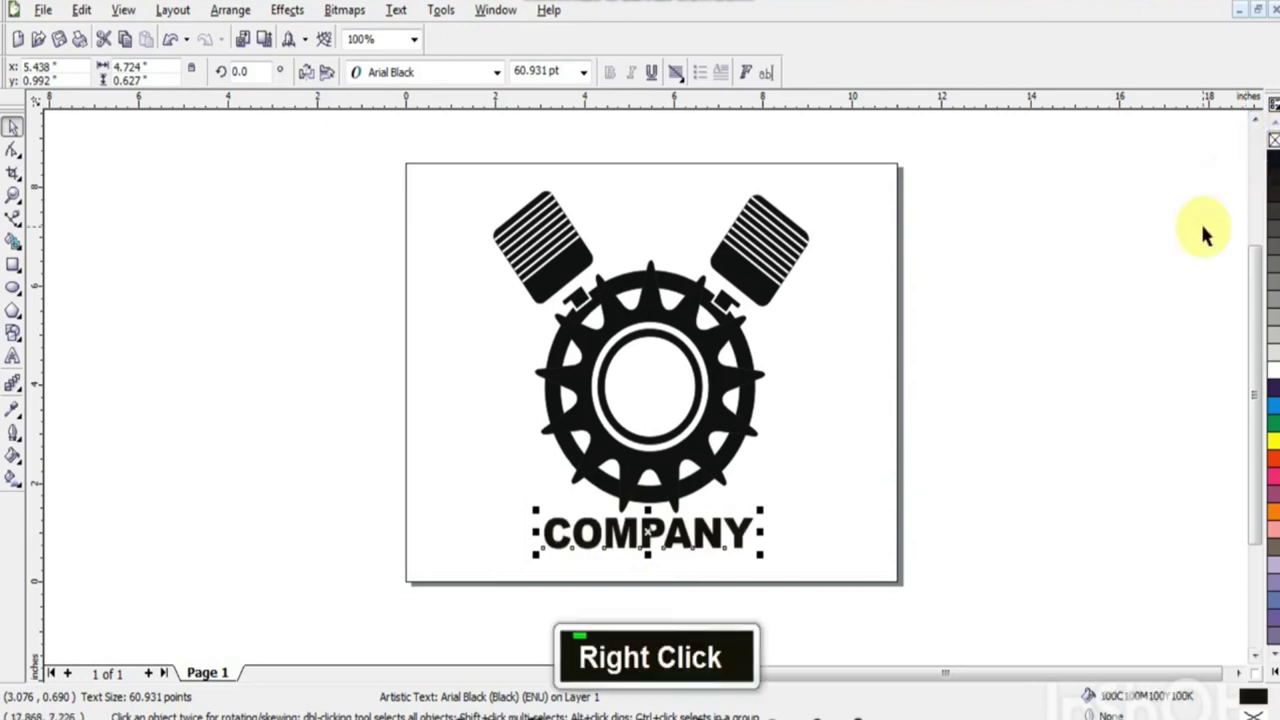
{"action": "left_click", "coordinate": [263, 349]}
Move the gear emblem up 0.3 inches and shift the COMPANY text 0.1 inches right and 0.1 inches up
{"action": "left_click", "coordinate": [692, 487]}
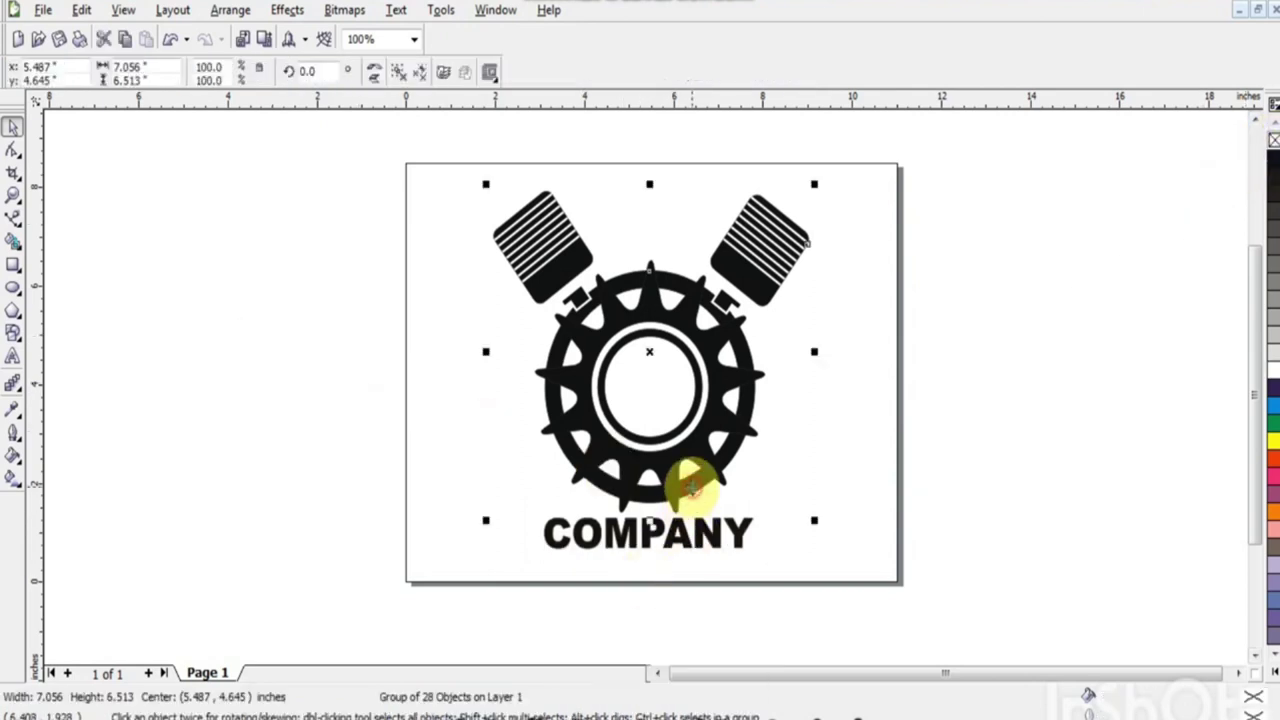
{"action": "key", "text": "Up"}
{"action": "key", "text": "Up"}
{"action": "key", "text": "Up"}
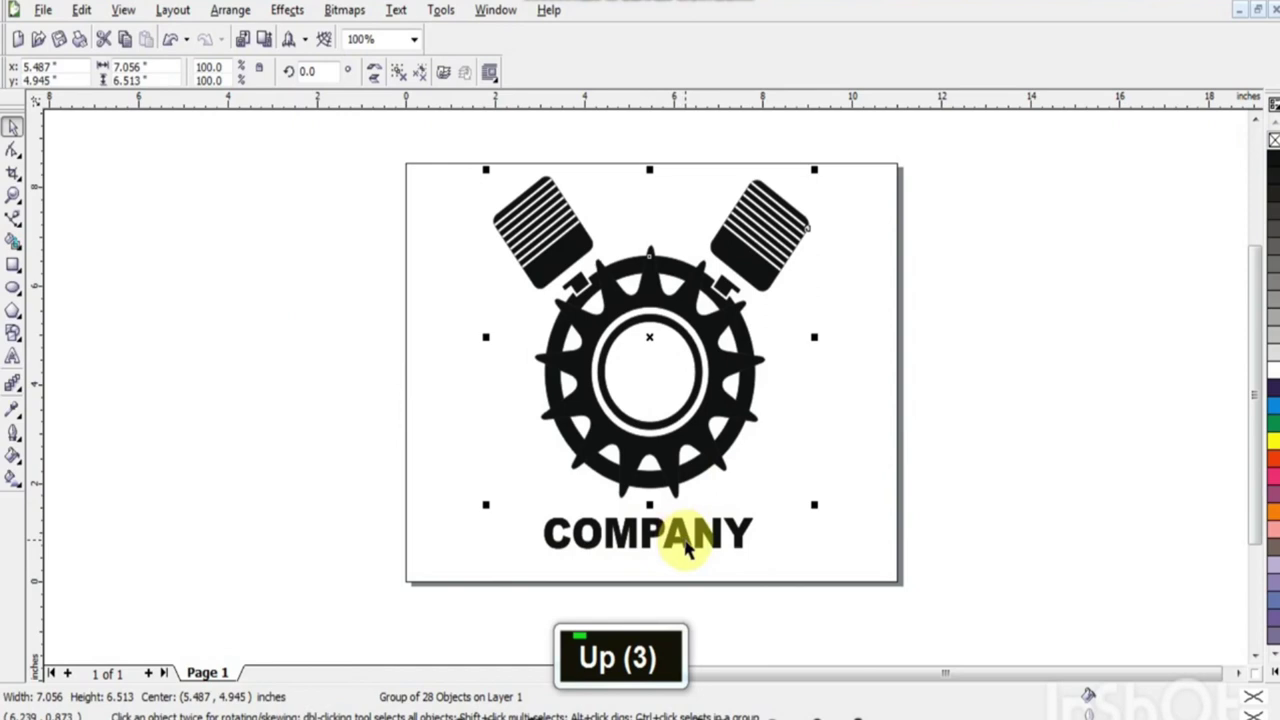
{"action": "left_click", "coordinate": [686, 545]}
{"action": "key", "text": "Right"}
{"action": "key", "text": "Up"}
{"action": "left_click", "coordinate": [1031, 494]}
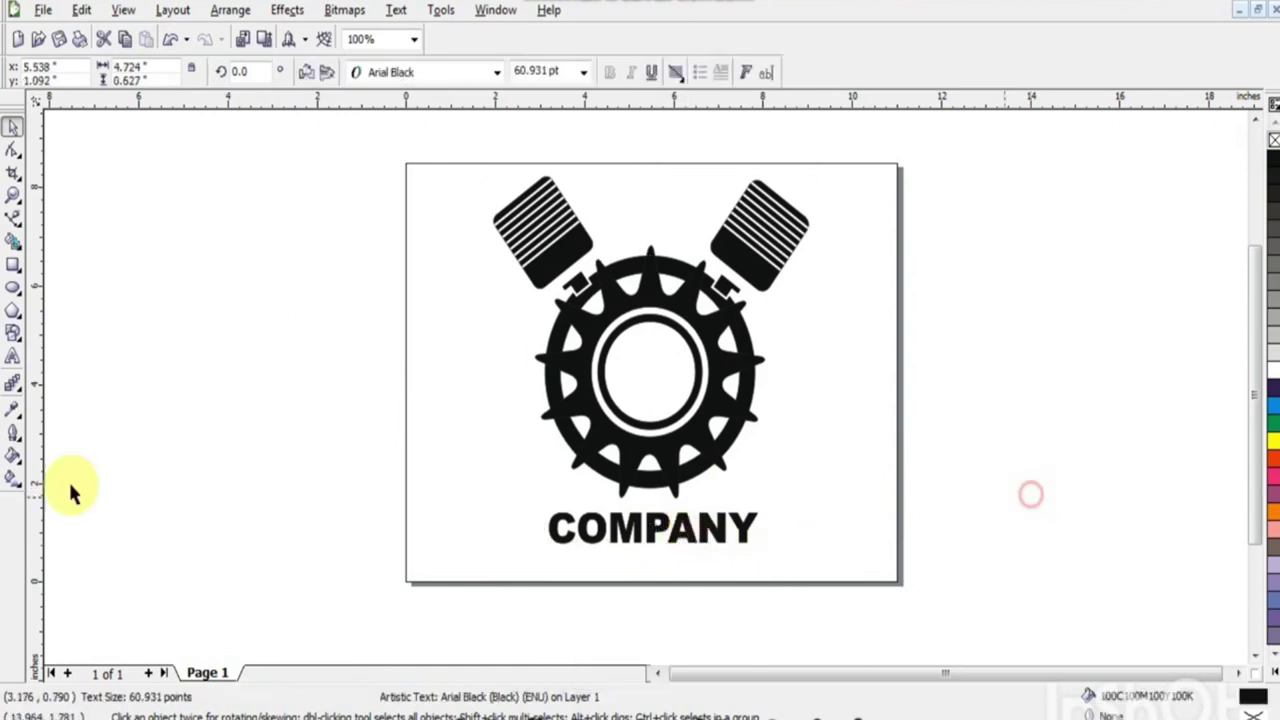
Add the artistic text SERVICE in the empty area left of the page
{"action": "left_click", "coordinate": [12, 357]}
{"action": "double_click", "coordinate": [222, 467]}
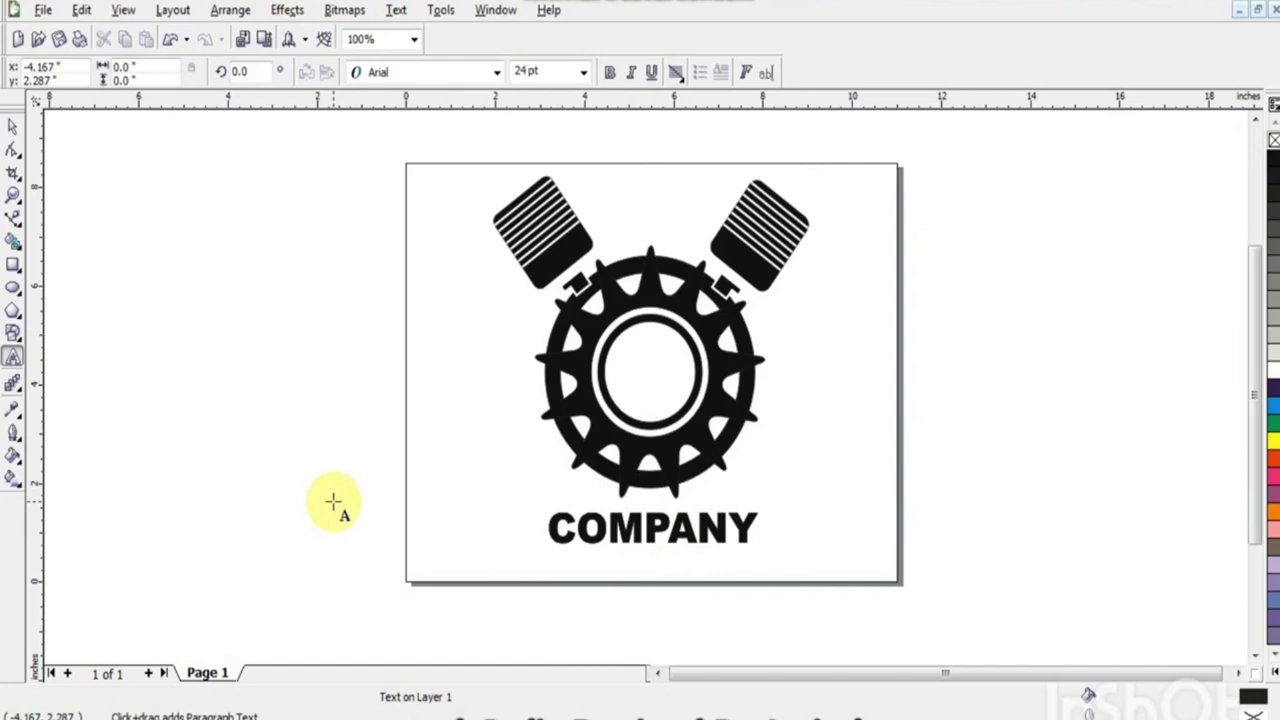
{"action": "type", "text": "se"}
{"action": "key", "text": "BackSpace"}
{"action": "key", "text": "BackSpace"}
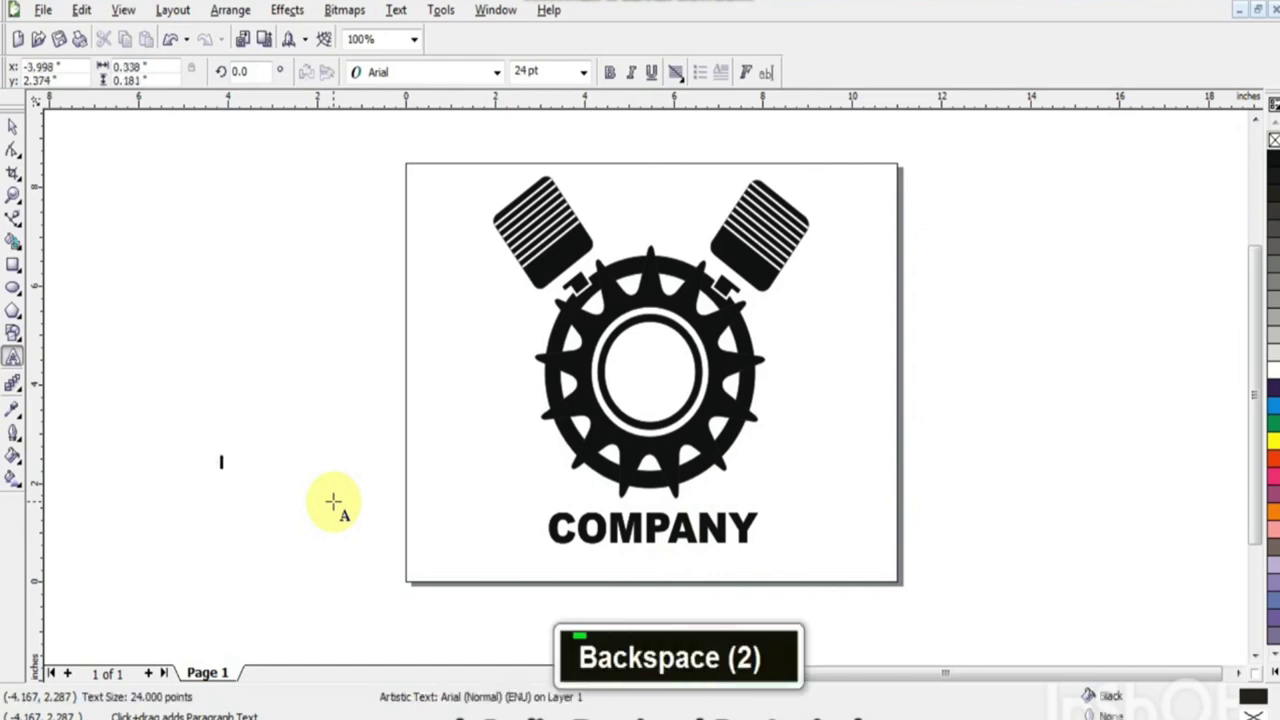
{"action": "key", "text": "Caps_Lock"}
{"action": "key", "text": "shift"}
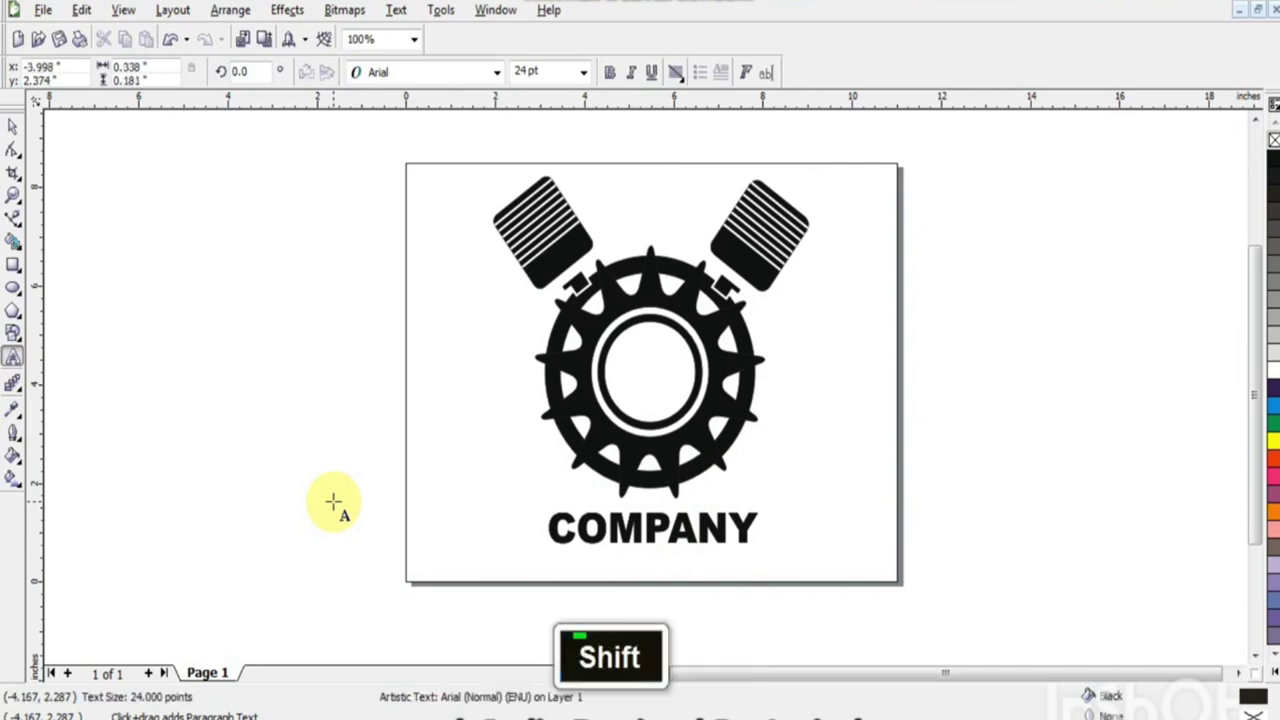
{"action": "type", "text": "SERVICE"}
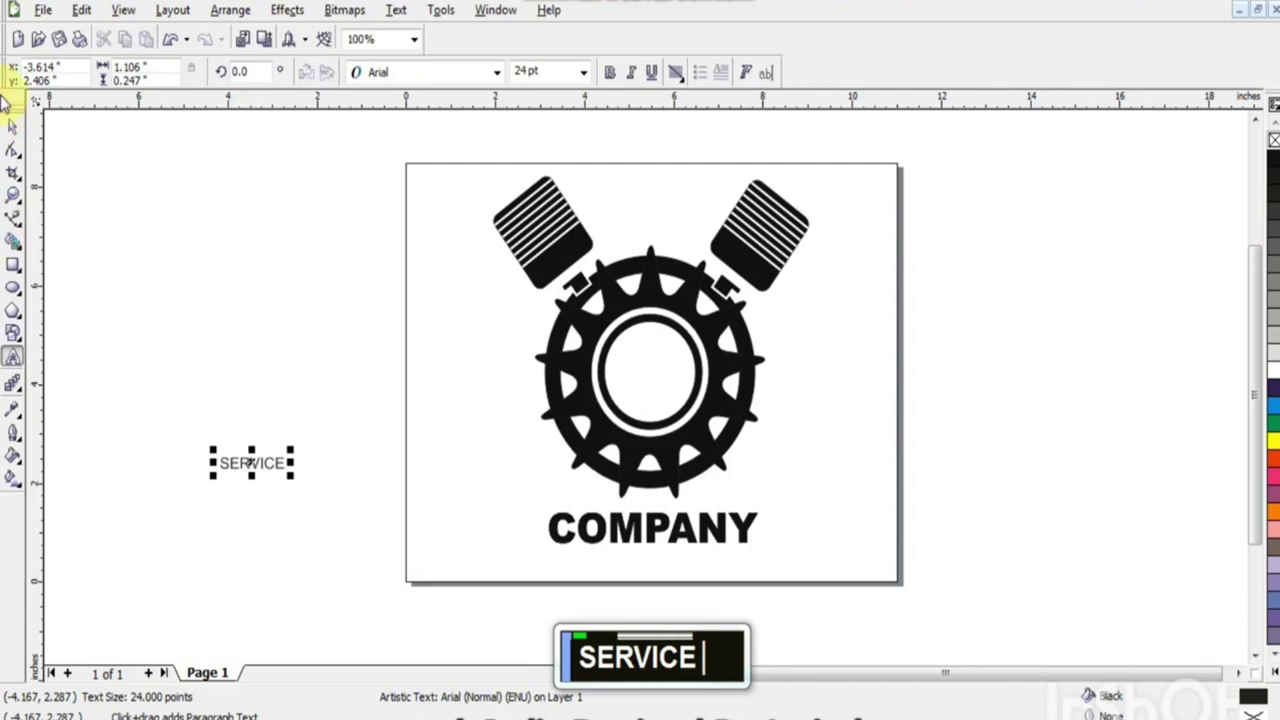
Try stretching SERVICE to about 2.8 inches wide and placing it beneath COMPANY, and undo both changes
{"action": "left_click", "coordinate": [14, 128]}
{"action": "left_click_drag", "start_coordinate": [290, 463], "coordinate": [352, 474]}
{"action": "left_click_drag", "start_coordinate": [422, 526], "coordinate": [652, 565]}
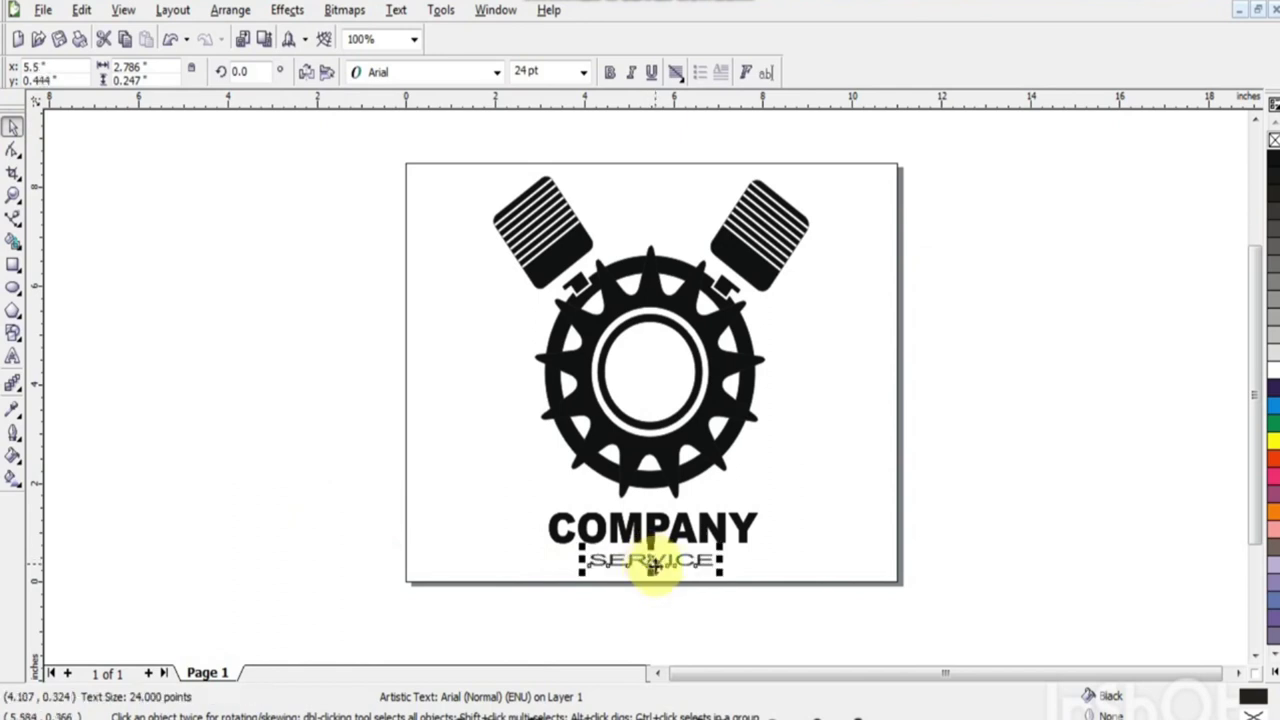
{"action": "key", "text": "ctrl+z"}
{"action": "key", "text": "ctrl+z"}
Place SERVICE centred beneath COMPANY at its original size and fill it with 100C100M100Y100K black
{"action": "left_click_drag", "start_coordinate": [252, 463], "coordinate": [656, 559]}
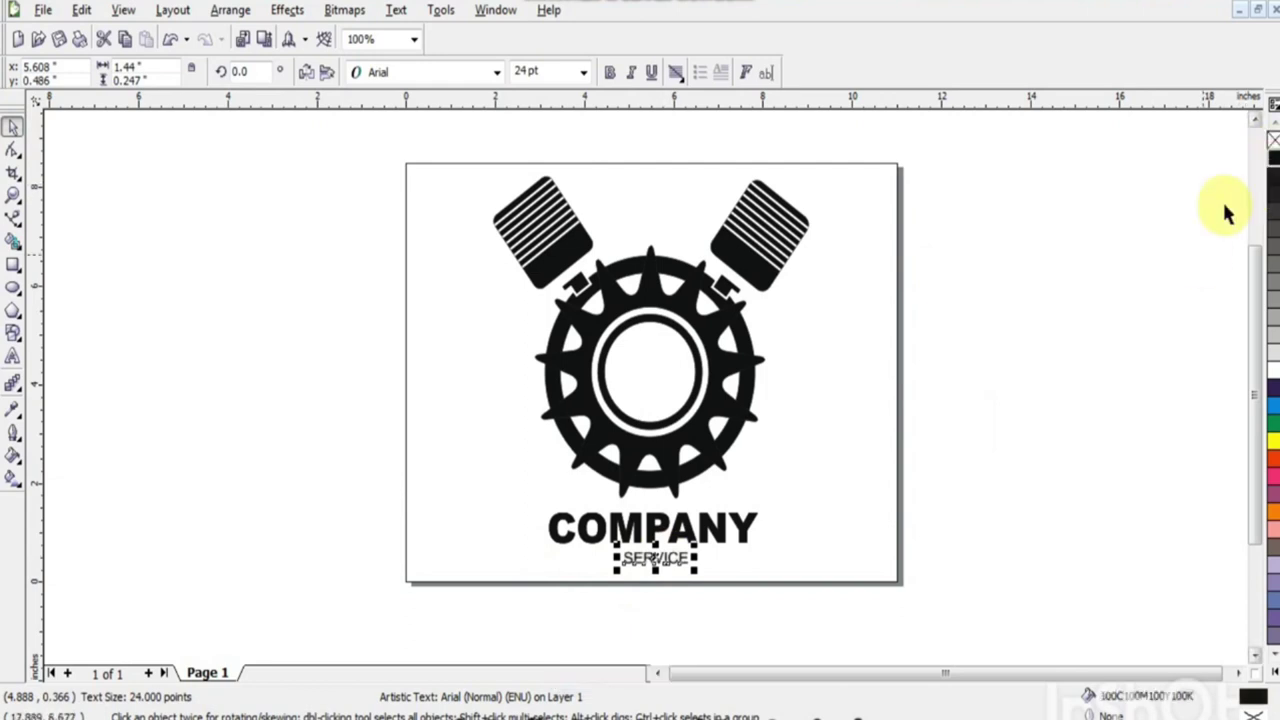
{"action": "right_click", "coordinate": [1272, 155]}
{"action": "left_click", "coordinate": [1214, 208]}
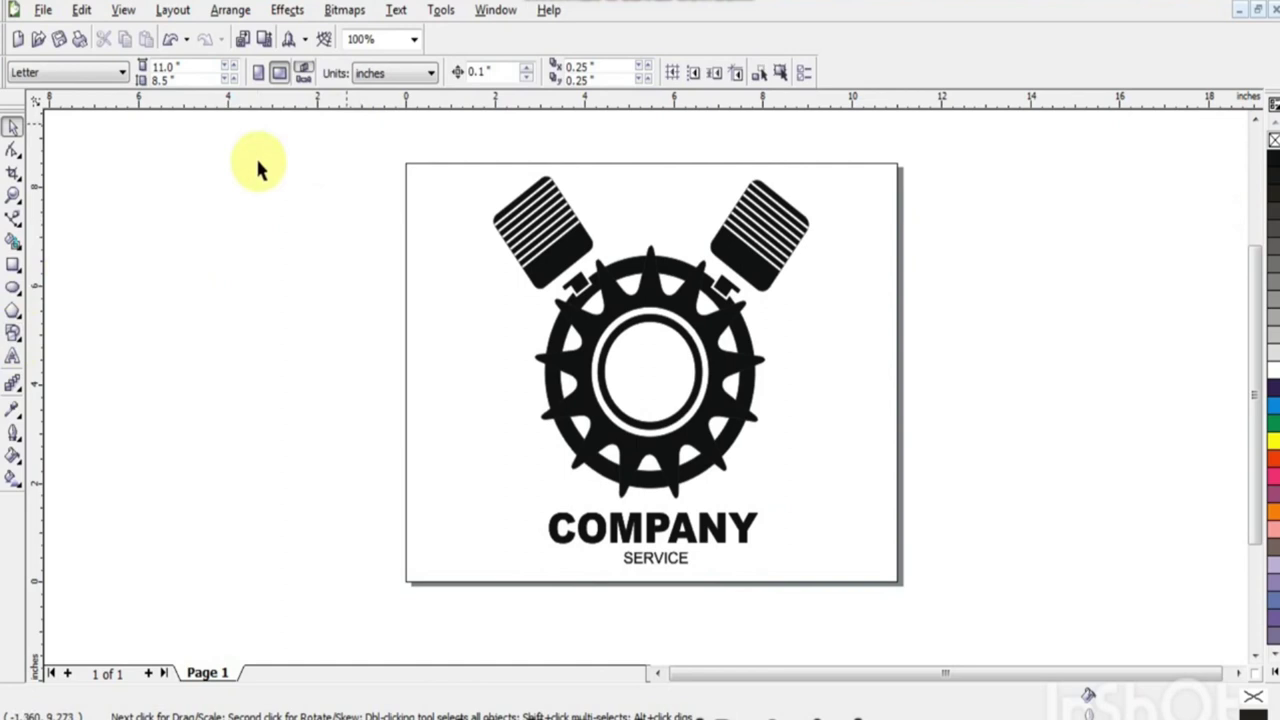
Add two-line artistic text in the empty area left of the page, reading "Teach India" and "By" followed by the author's first name
{"action": "left_click", "coordinate": [12, 356]}
{"action": "double_click", "coordinate": [247, 383]}
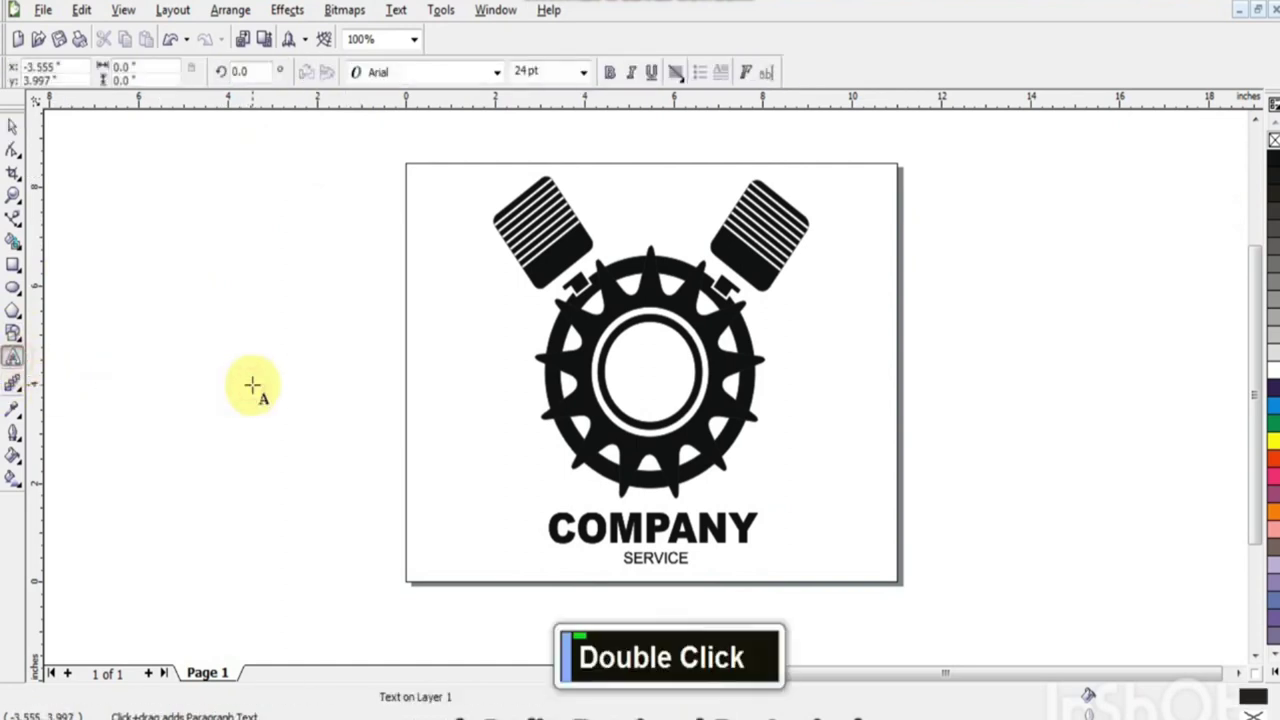
{"action": "type", "text": "T"}
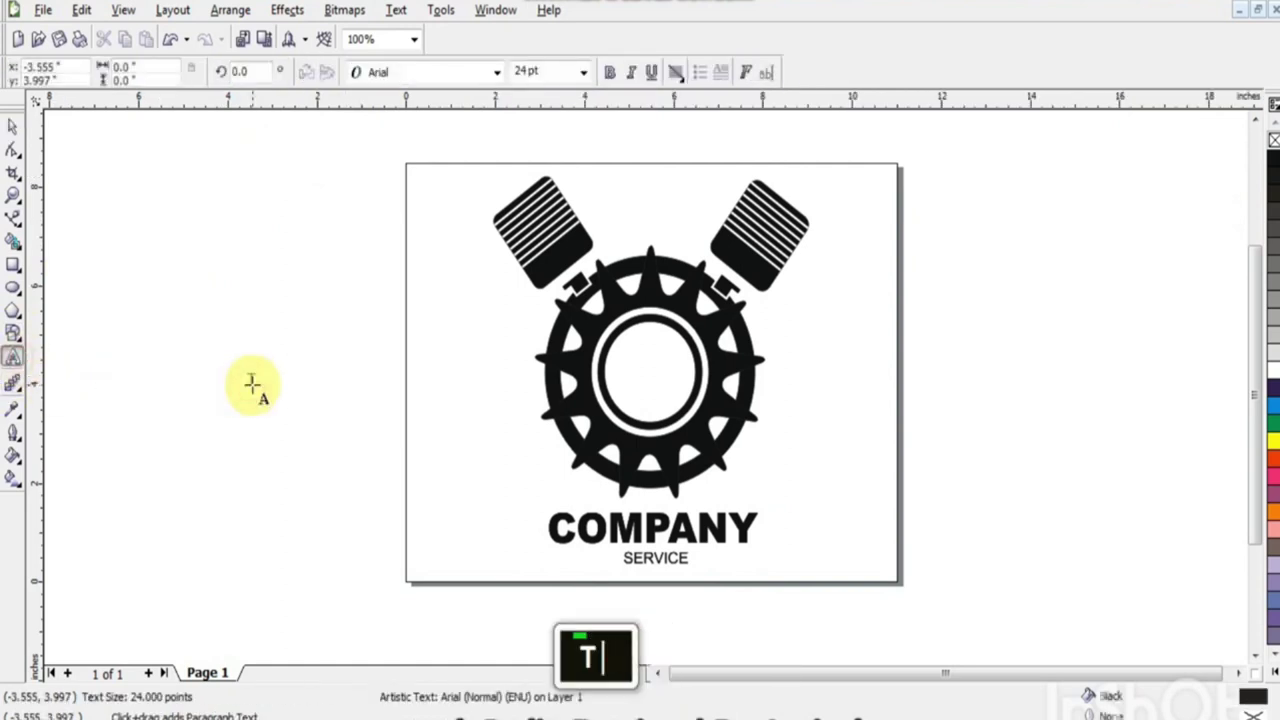
{"action": "type", "text": "eac"}
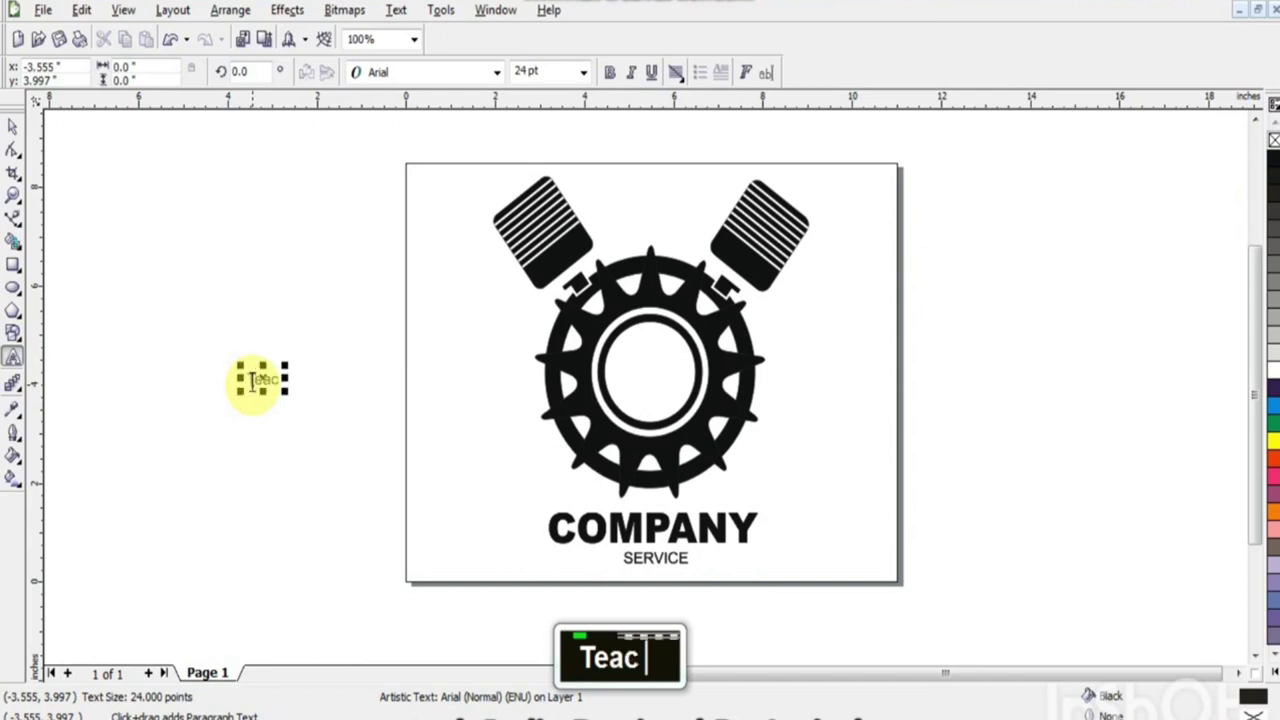
{"action": "type", "text": "h India"}
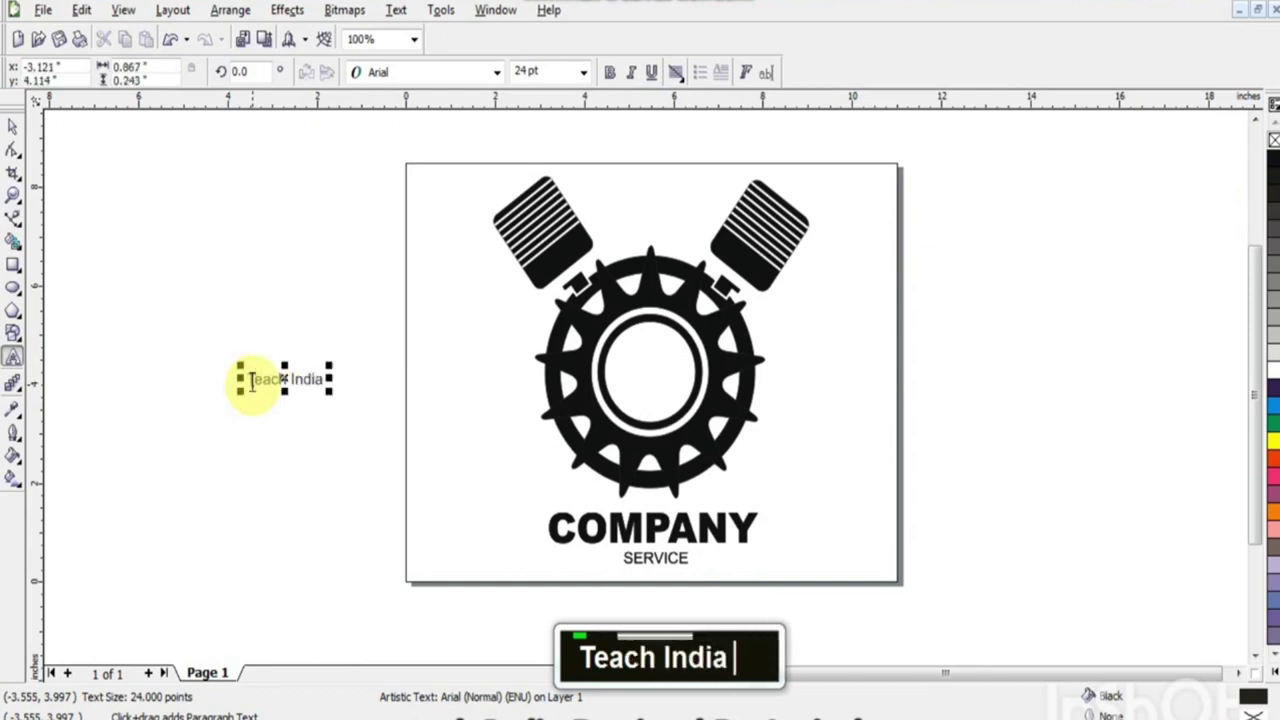
{"action": "key", "text": "Return"}
{"action": "type", "text": "By "}
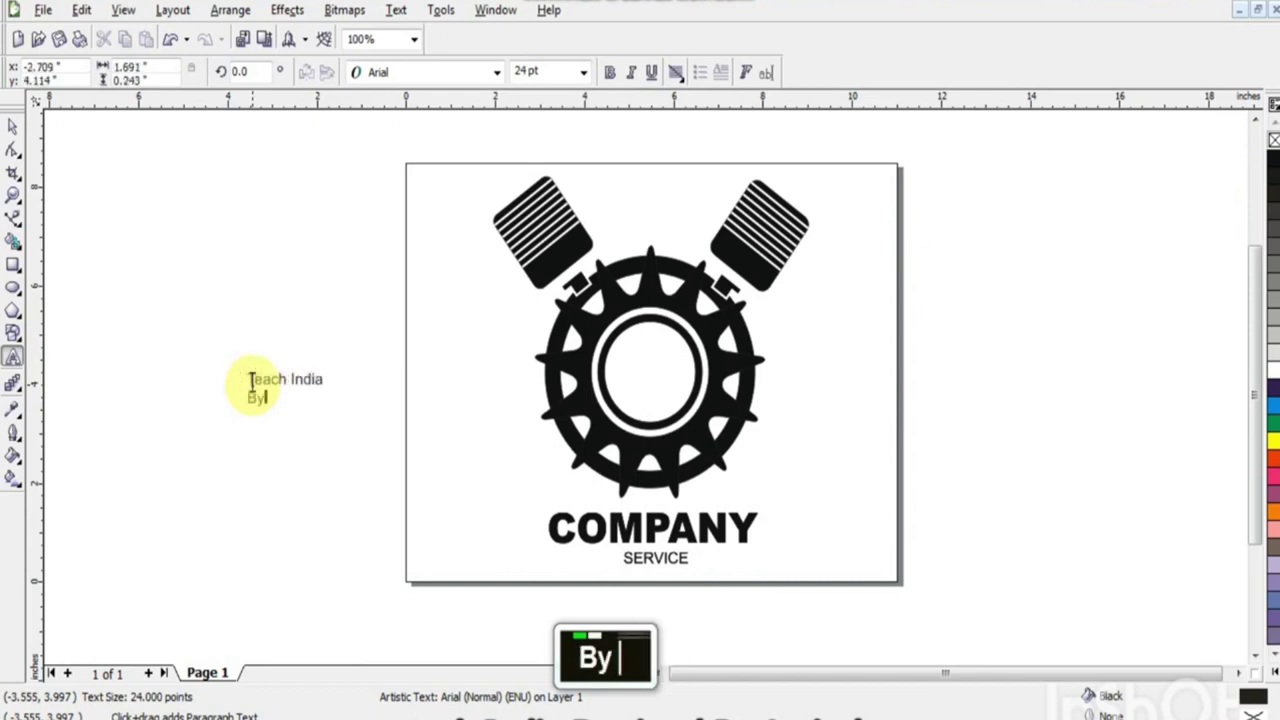
{"action": "type", "text": "Arvind"}
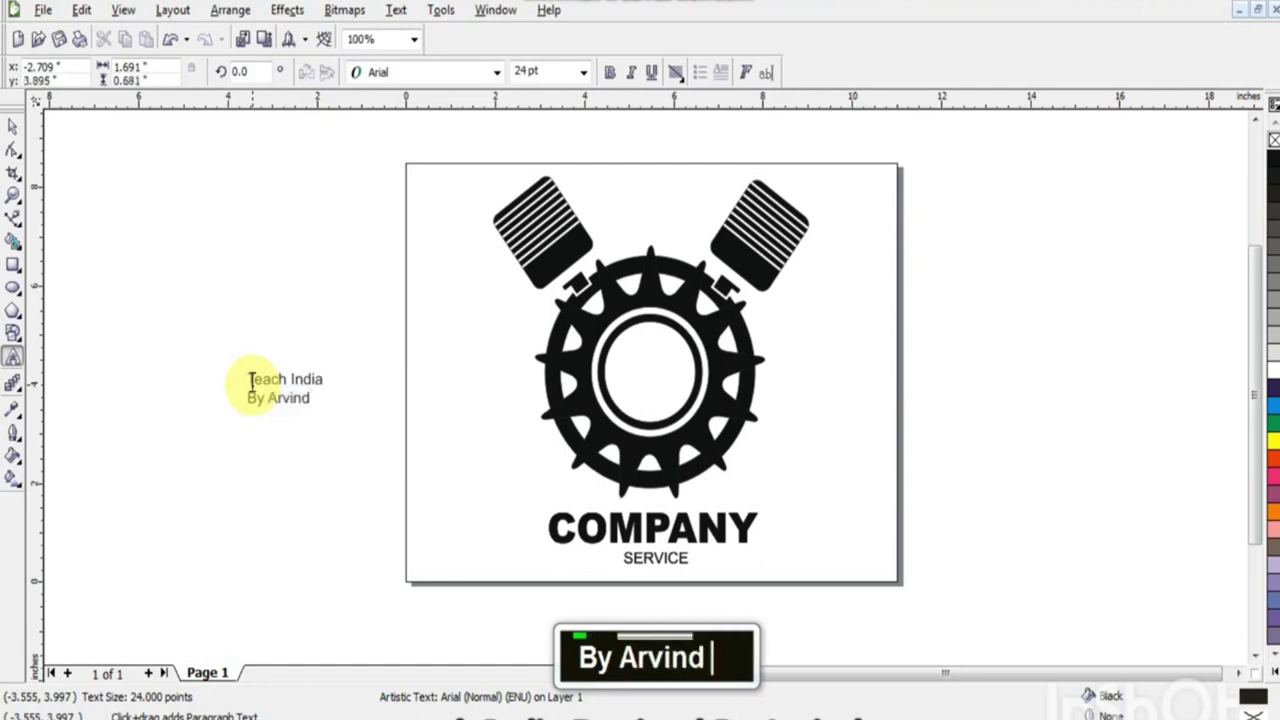
{"action": "key", "text": "Escape"}
{"action": "left_click", "coordinate": [15, 124]}
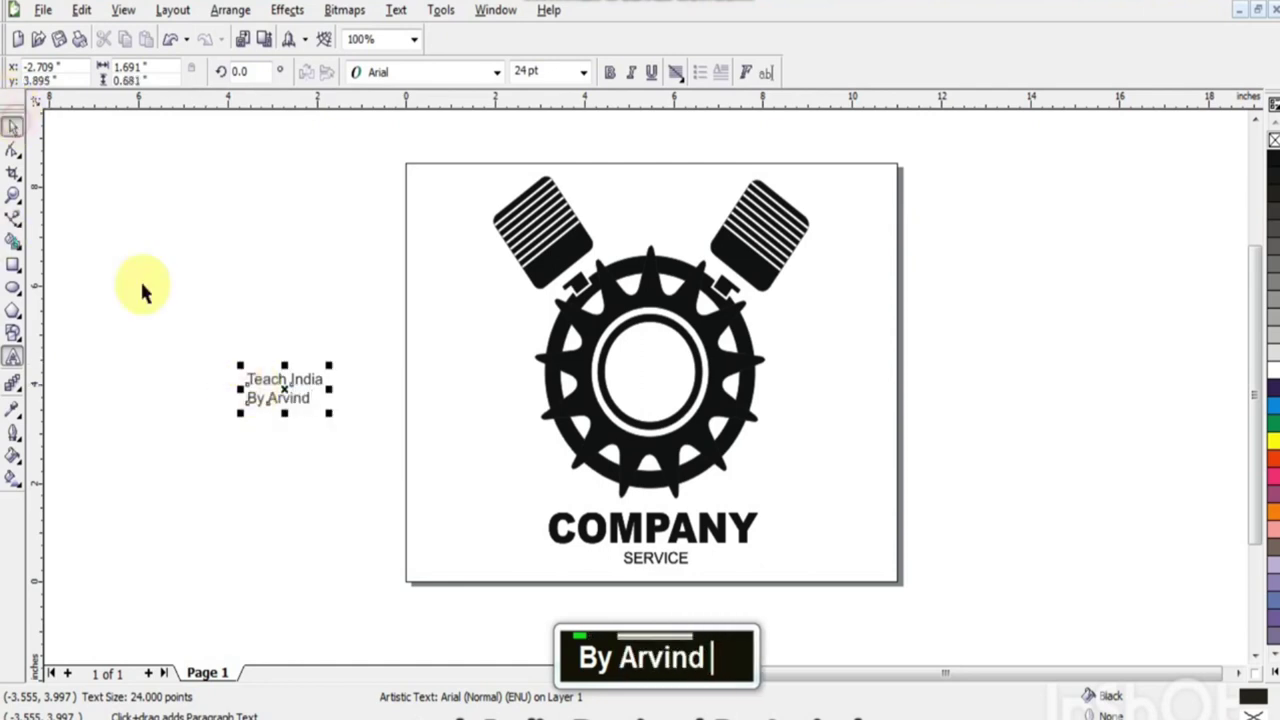
Move the two-line credit text onto the page right of the gear and style it in Monotype Corsiva with 100C100M100Y100K black fill
{"action": "left_click_drag", "start_coordinate": [286, 385], "coordinate": [838, 290]}
{"action": "left_click", "coordinate": [497, 78]}
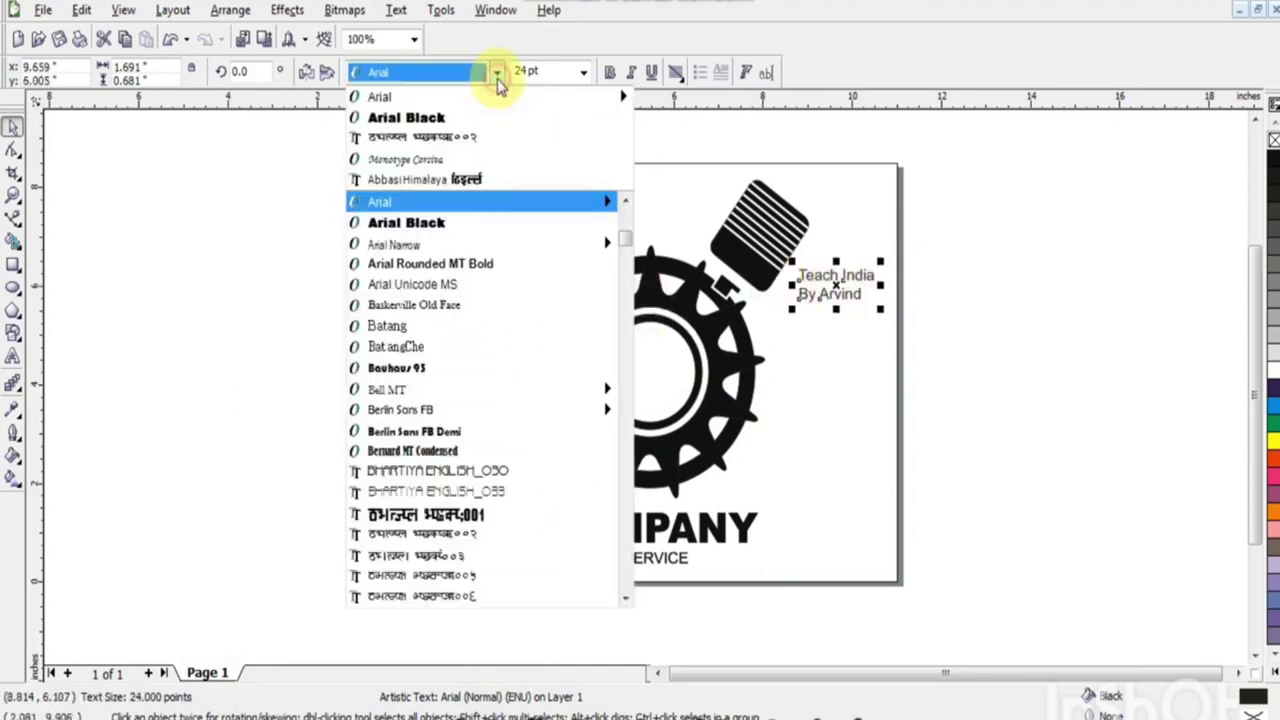
{"action": "type", "text": "mono"}
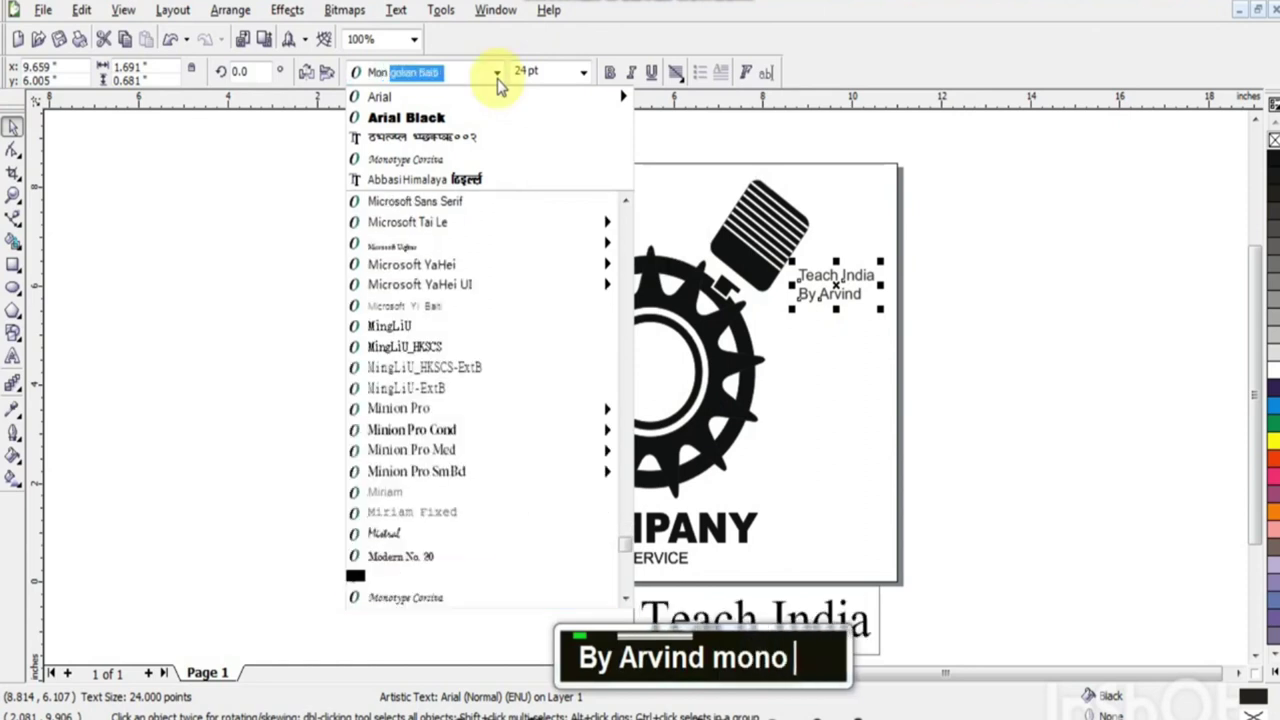
{"action": "key", "text": "Return"}
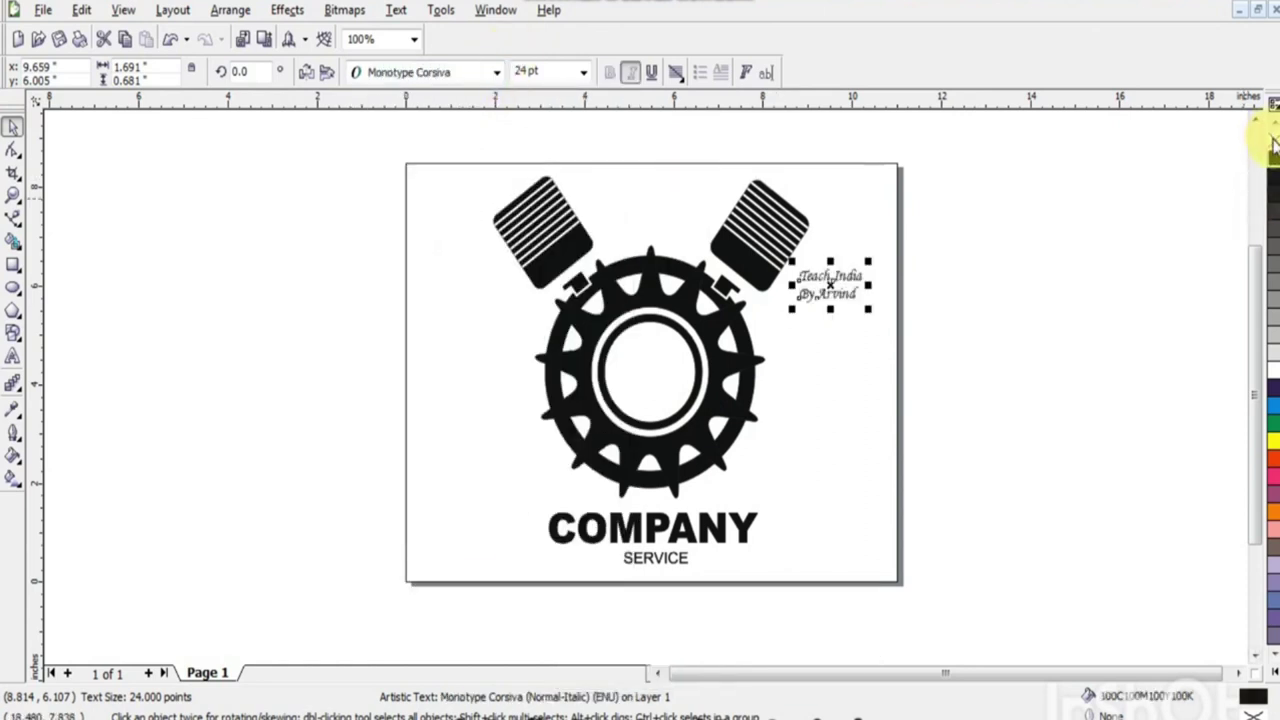
Enlarge the credit text to about 31.6 pt right of the gear and give it a 100C100M100Y100K black hairline outline
{"action": "left_click_drag", "start_coordinate": [865, 263], "coordinate": [846, 344]}
{"action": "left_click", "coordinate": [1003, 363]}
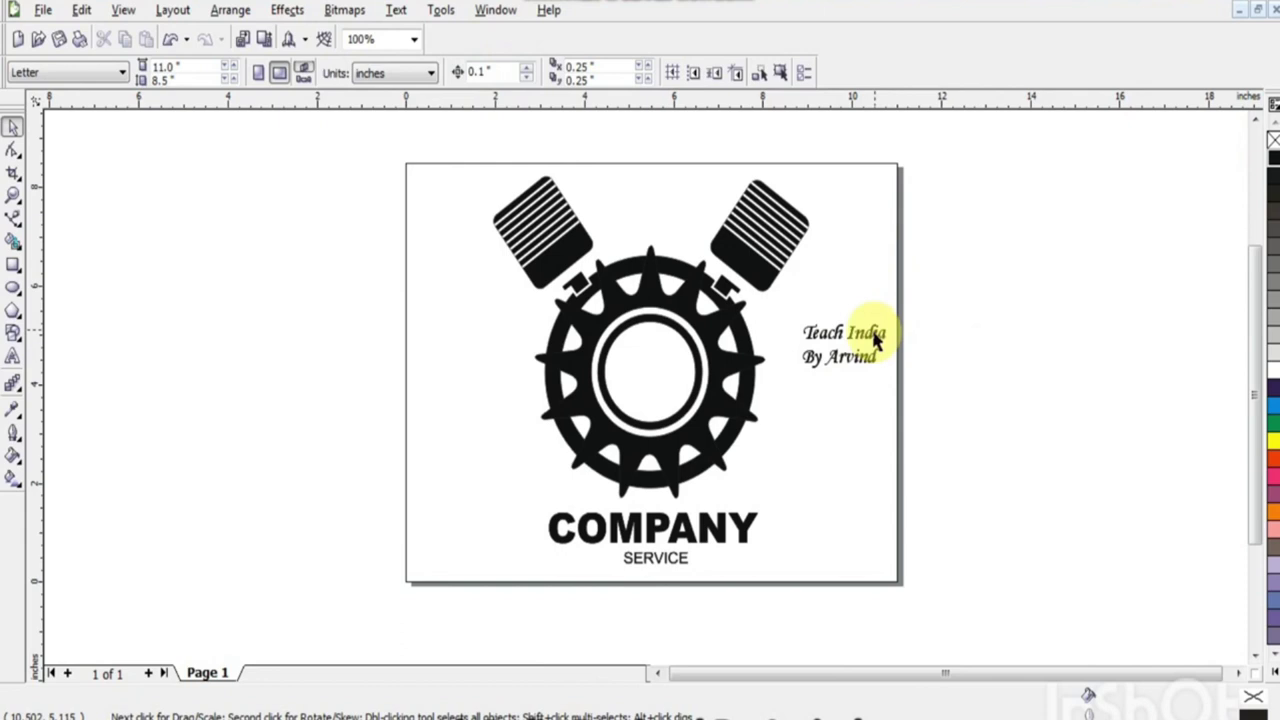
{"action": "left_click", "coordinate": [874, 340]}
{"action": "right_click", "coordinate": [1272, 162]}
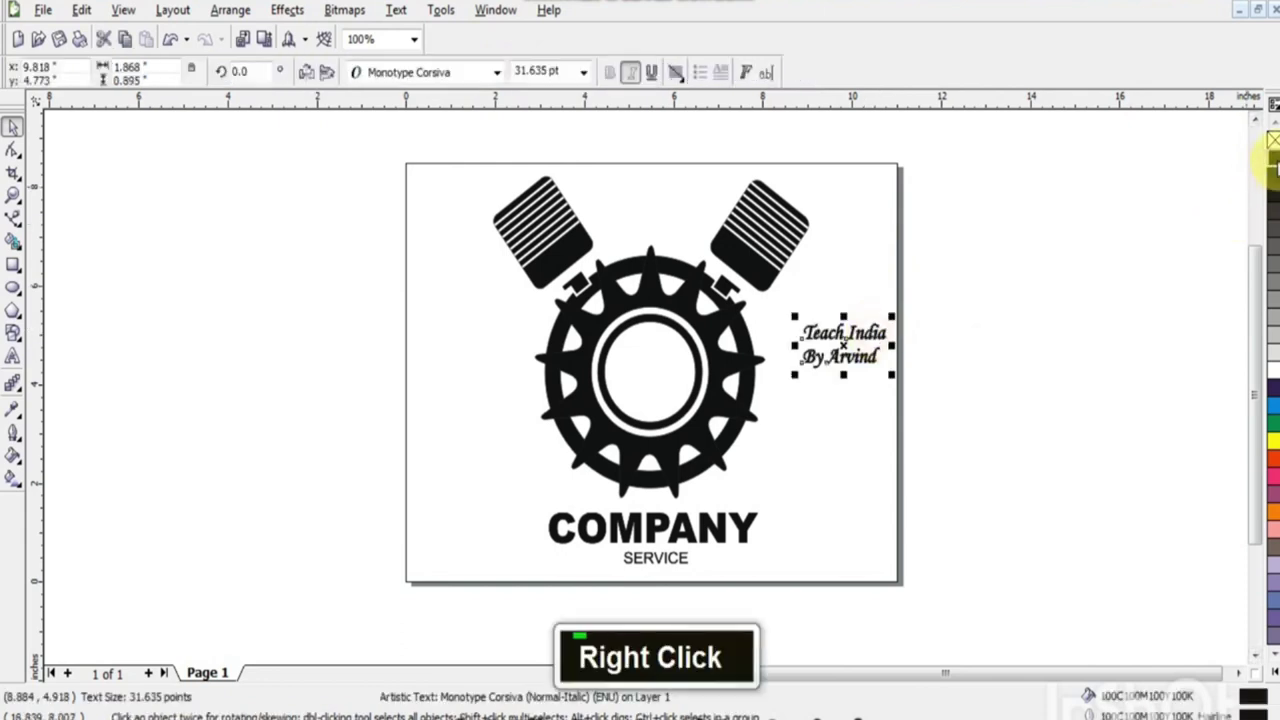
{"action": "left_click", "coordinate": [1092, 264]}
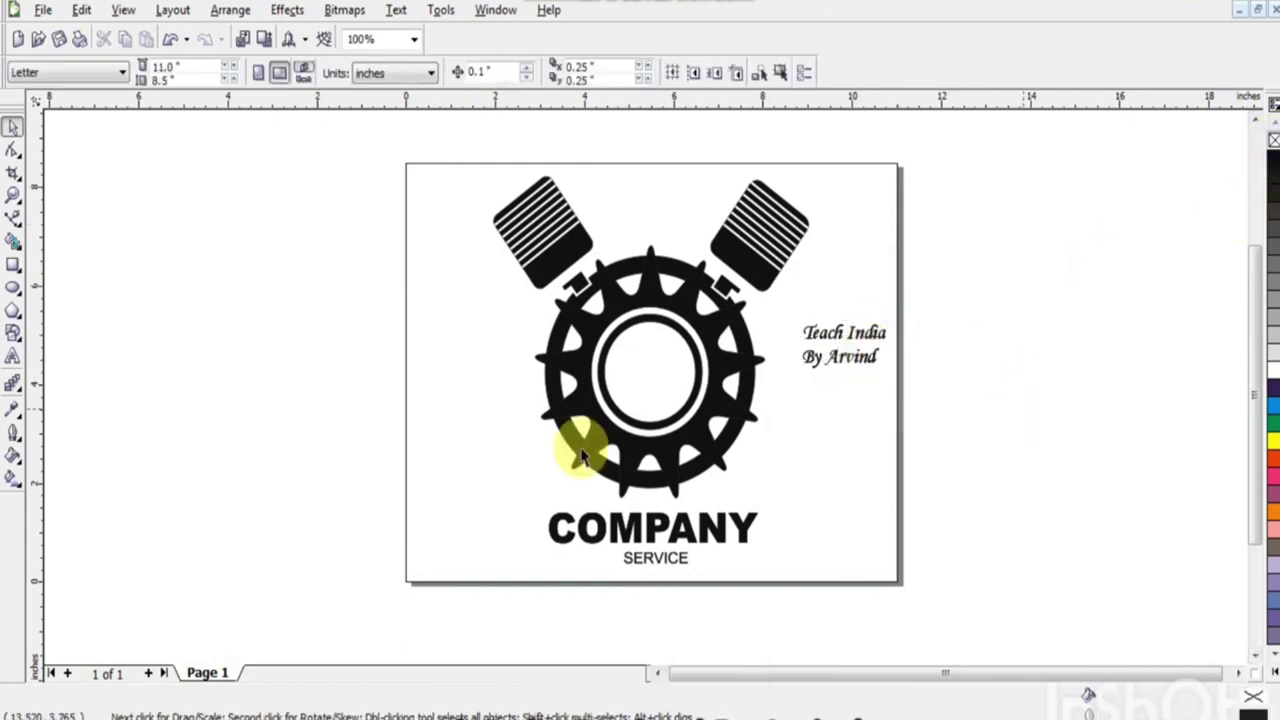
Fit the view to the whole page to inspect the finished logo
{"action": "left_click", "coordinate": [418, 40]}
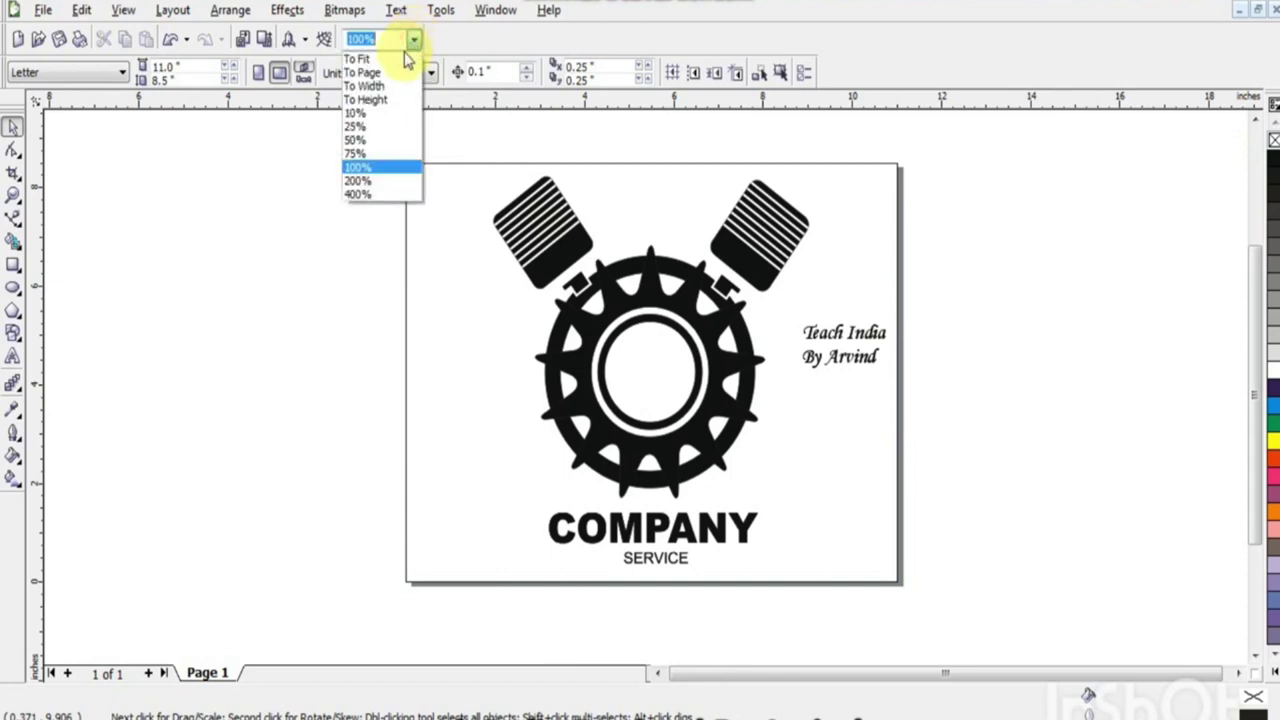
{"action": "left_click", "coordinate": [400, 76]}
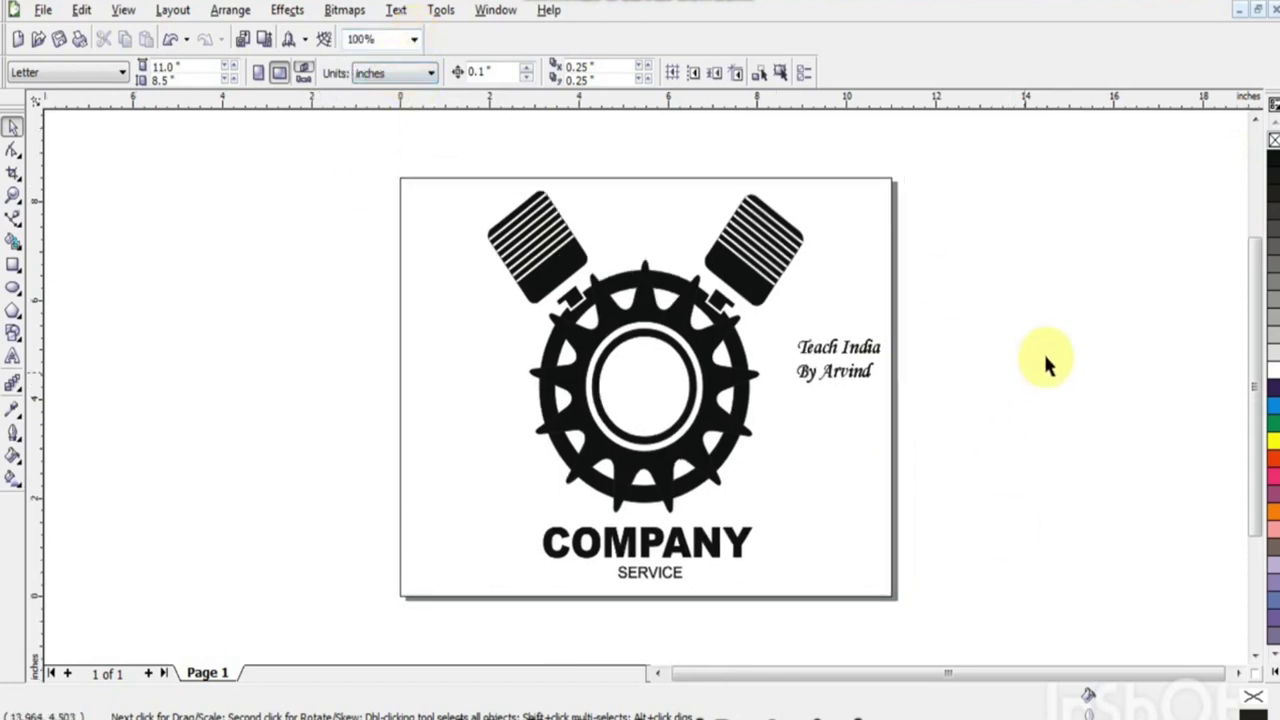